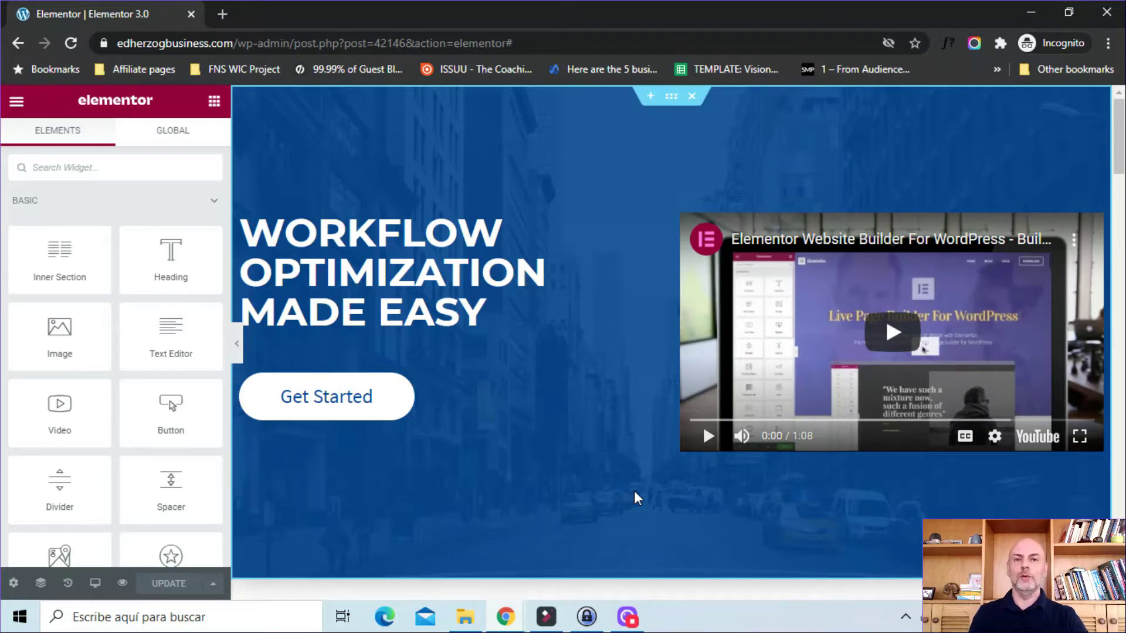
# Step: Open the Global Colors in the site settings and inspect the Primary color in its color picker
pyautogui.click(16, 105)
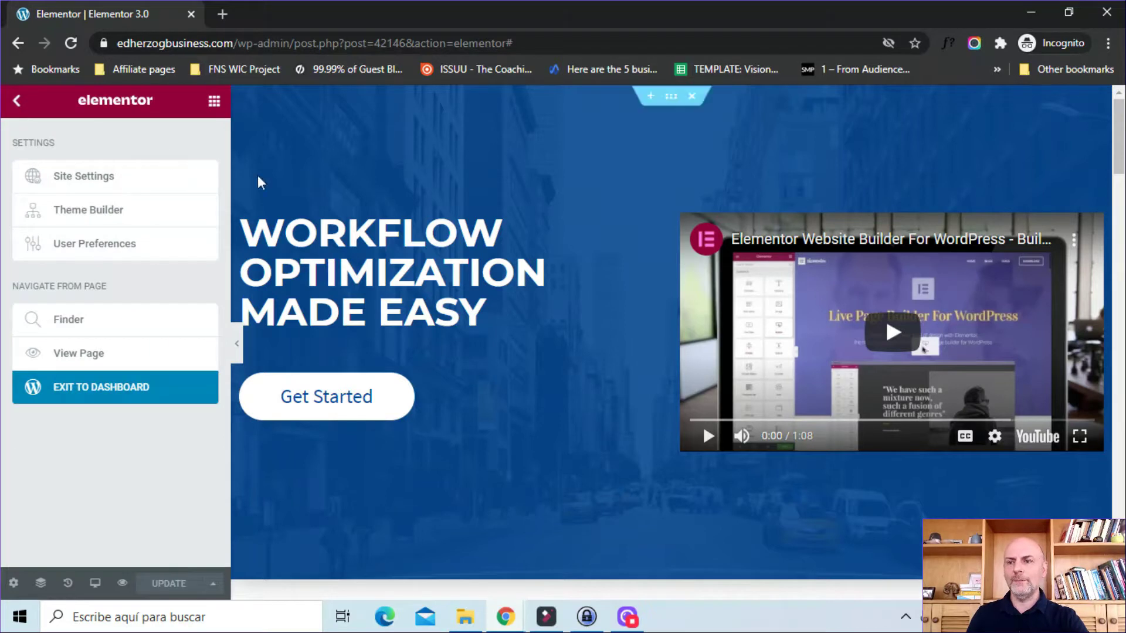
pyautogui.click(81, 186)
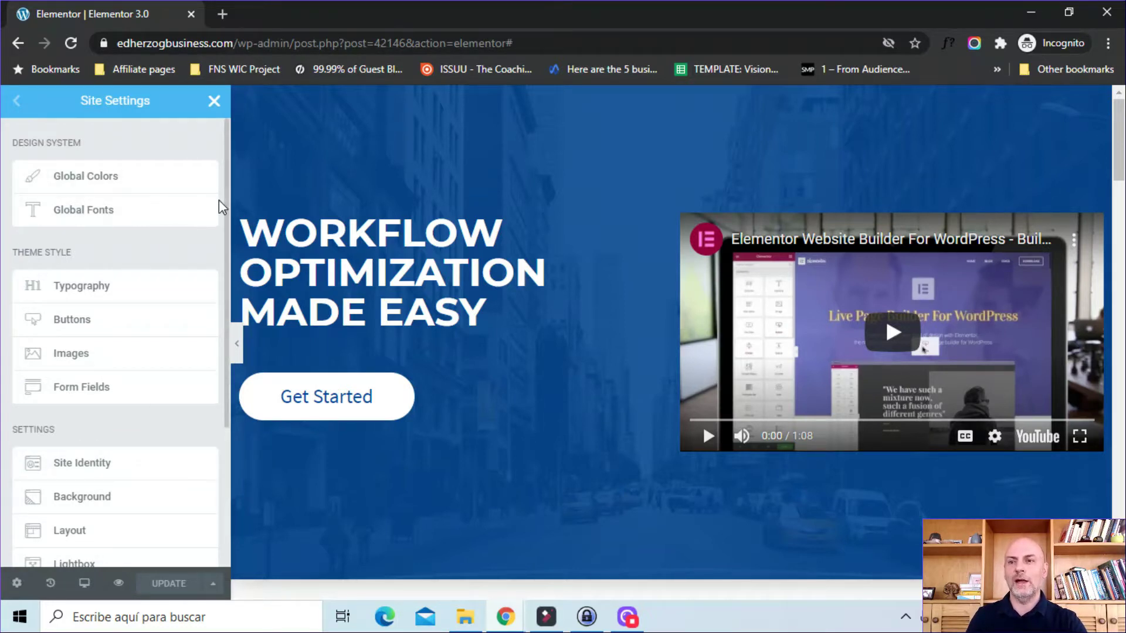
pyautogui.click(62, 189)
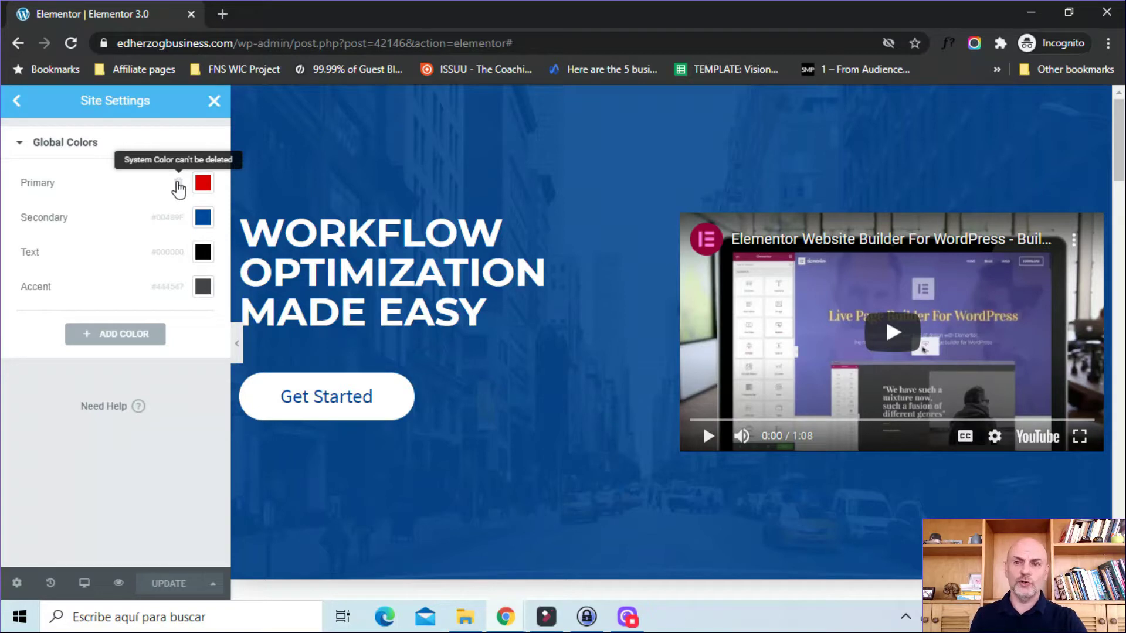
pyautogui.click(203, 183)
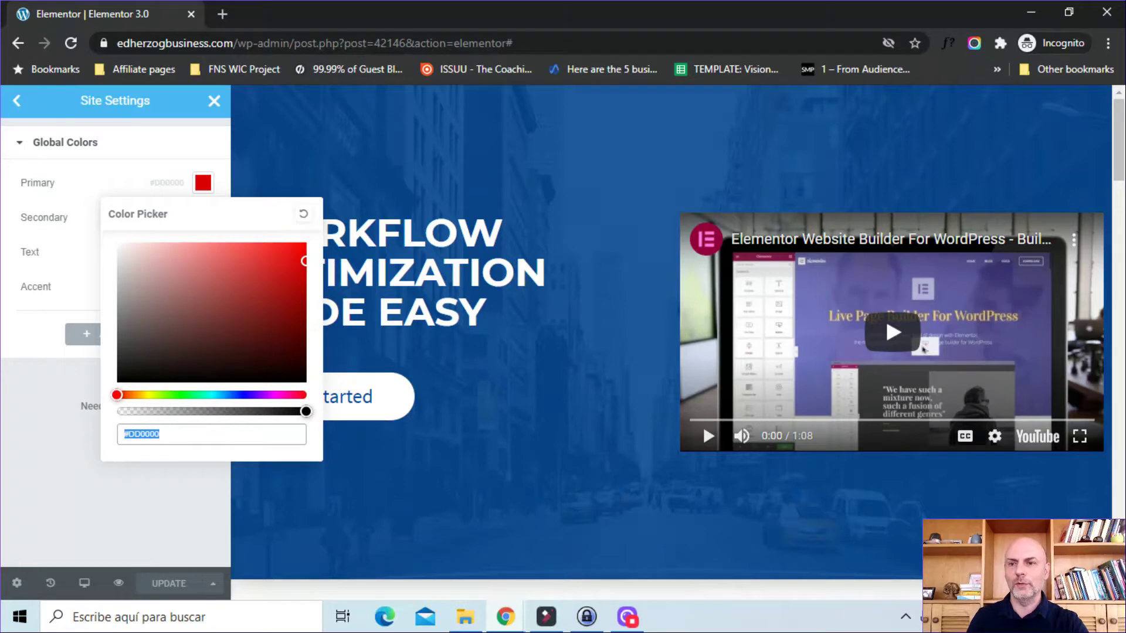
pyautogui.click(27, 333)
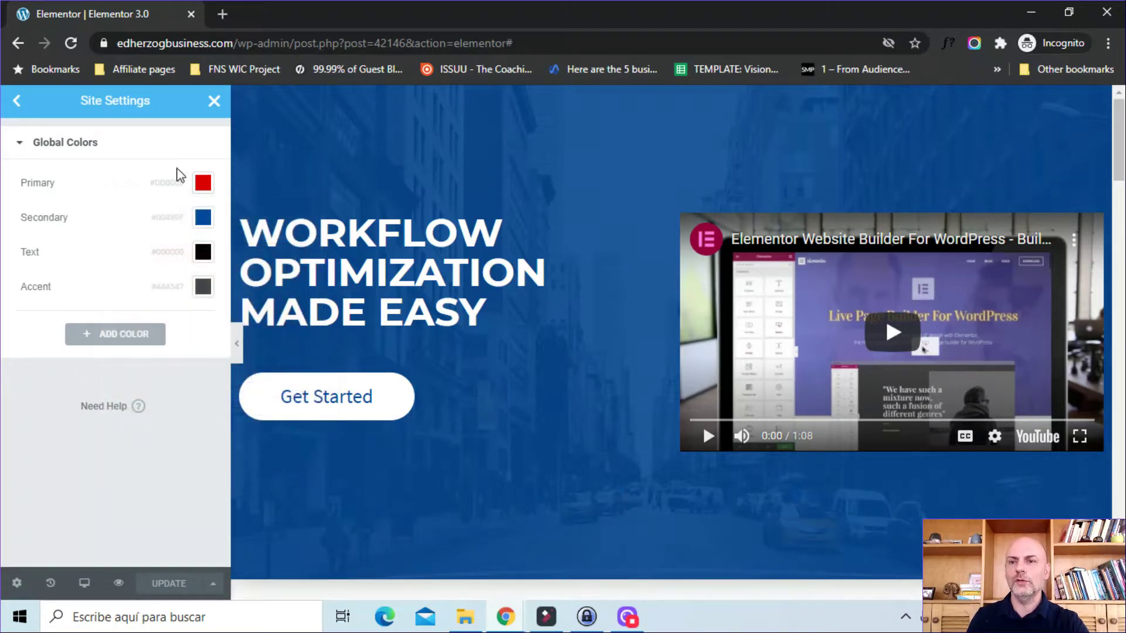
# Step: Add a new global color named "Button Background Color"
pyautogui.click(110, 336)
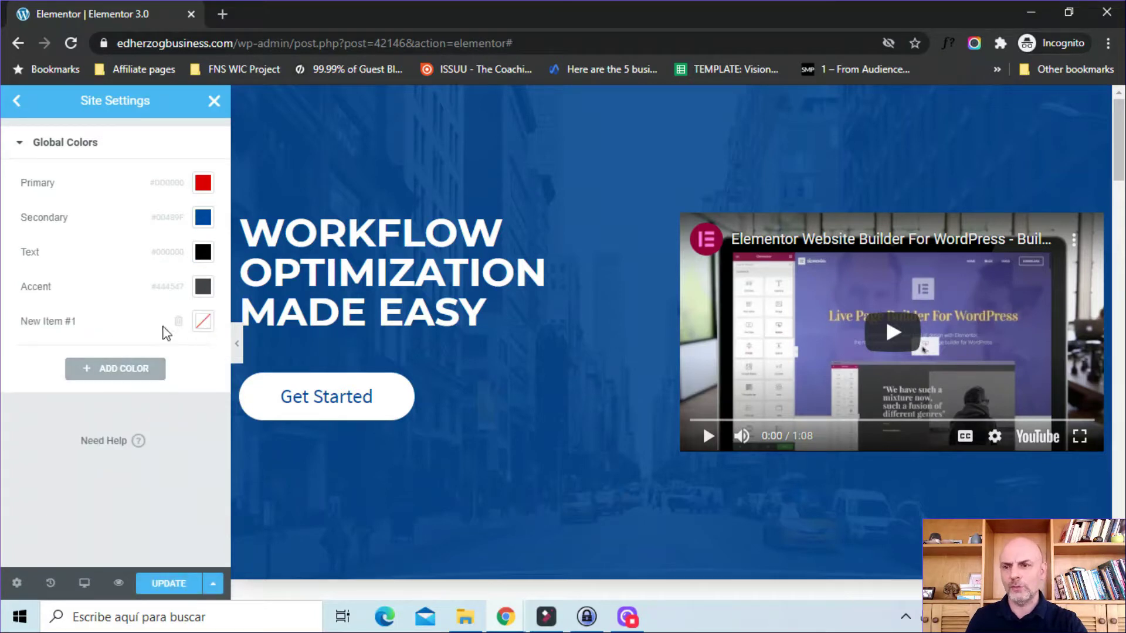
pyautogui.click(103, 321)
pyautogui.press('BackSpace')
pyautogui.press('BackSpace')
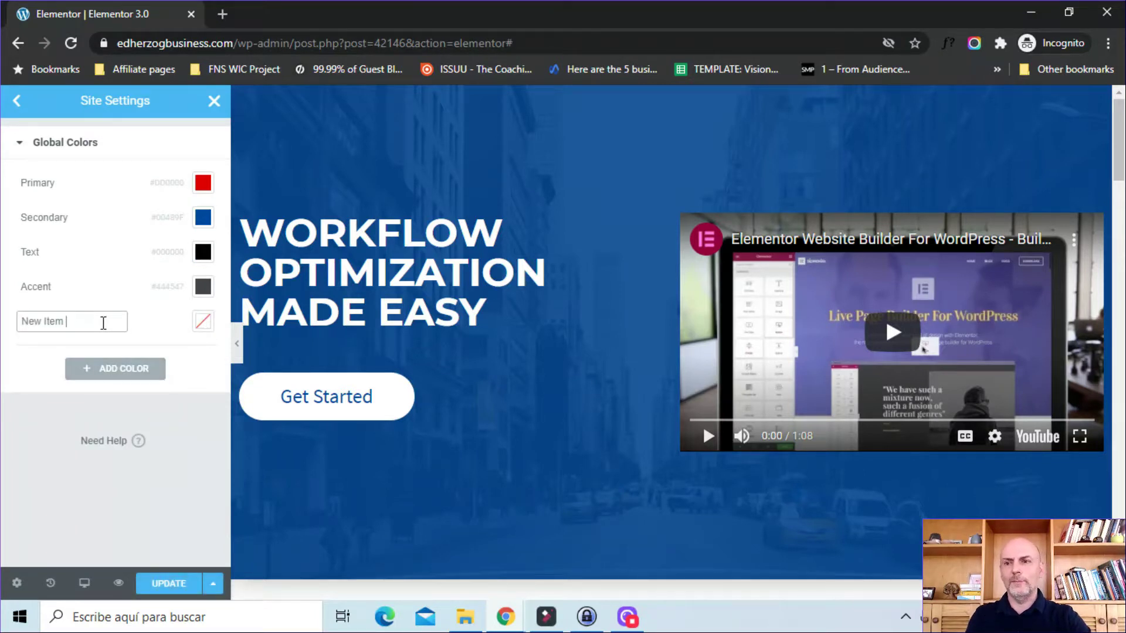
pyautogui.press('BackSpace')
pyautogui.press('BackSpace')
pyautogui.press('BackSpace')
pyautogui.press('BackSpace')
pyautogui.press('BackSpace')
pyautogui.press('BackSpace')
pyautogui.press('BackSpace')
pyautogui.press('BackSpace')
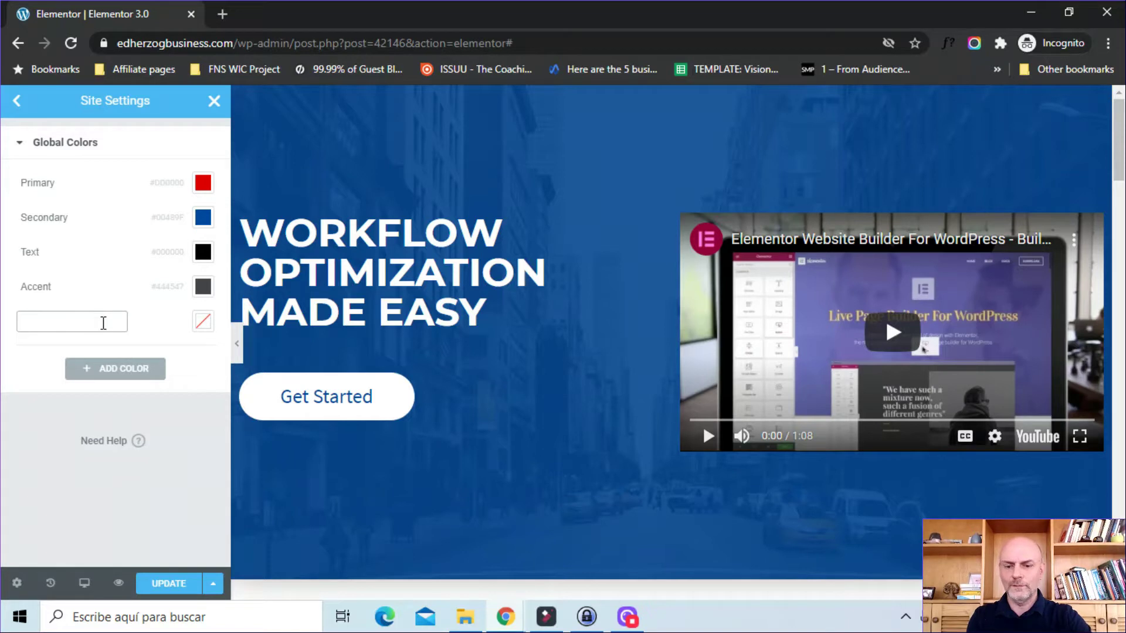
pyautogui.write('Background')
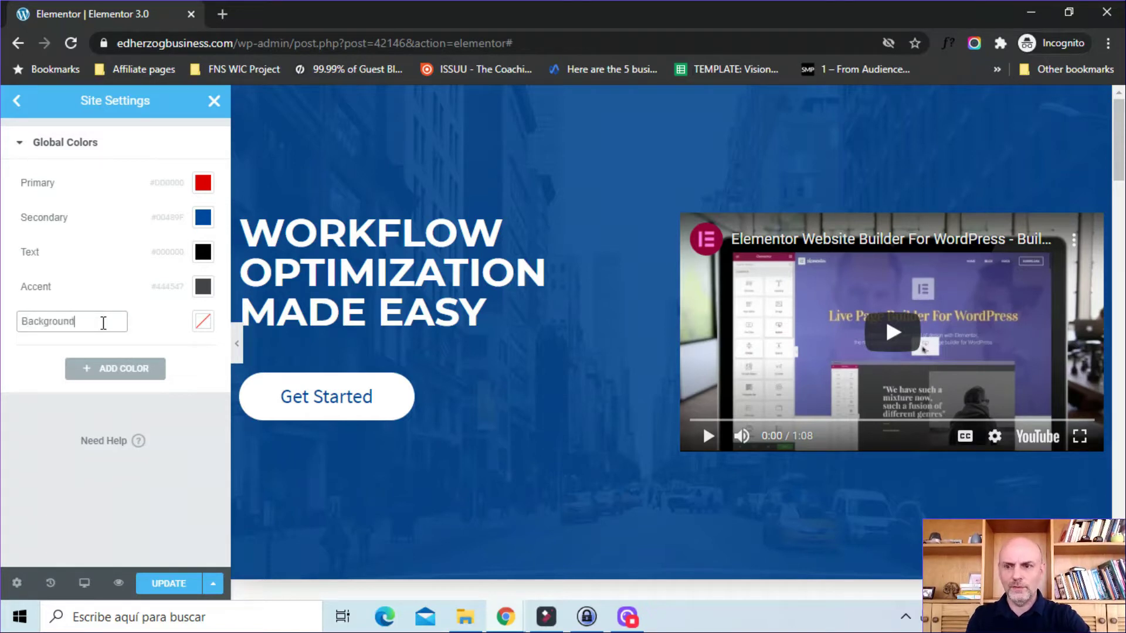
pyautogui.press('BackSpace')
pyautogui.press('BackSpace')
pyautogui.press('BackSpace')
pyautogui.press('BackSpace')
pyautogui.press('BackSpace')
pyautogui.press('BackSpace')
pyautogui.press('BackSpace')
pyautogui.press('BackSpace')
pyautogui.press('BackSpace')
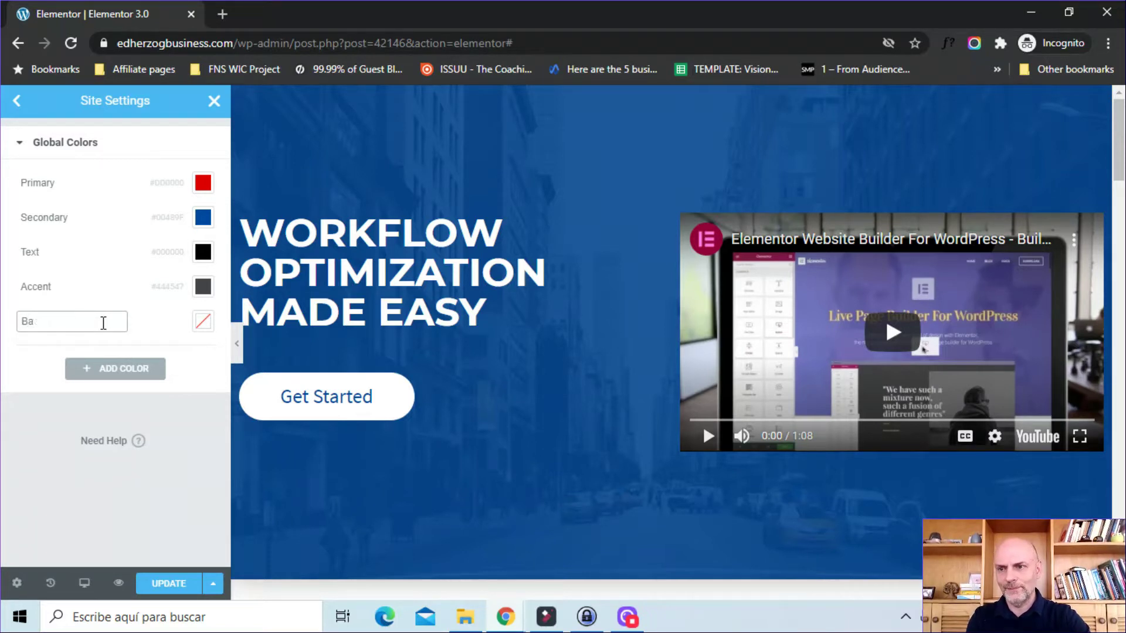
pyautogui.write('utton Back')
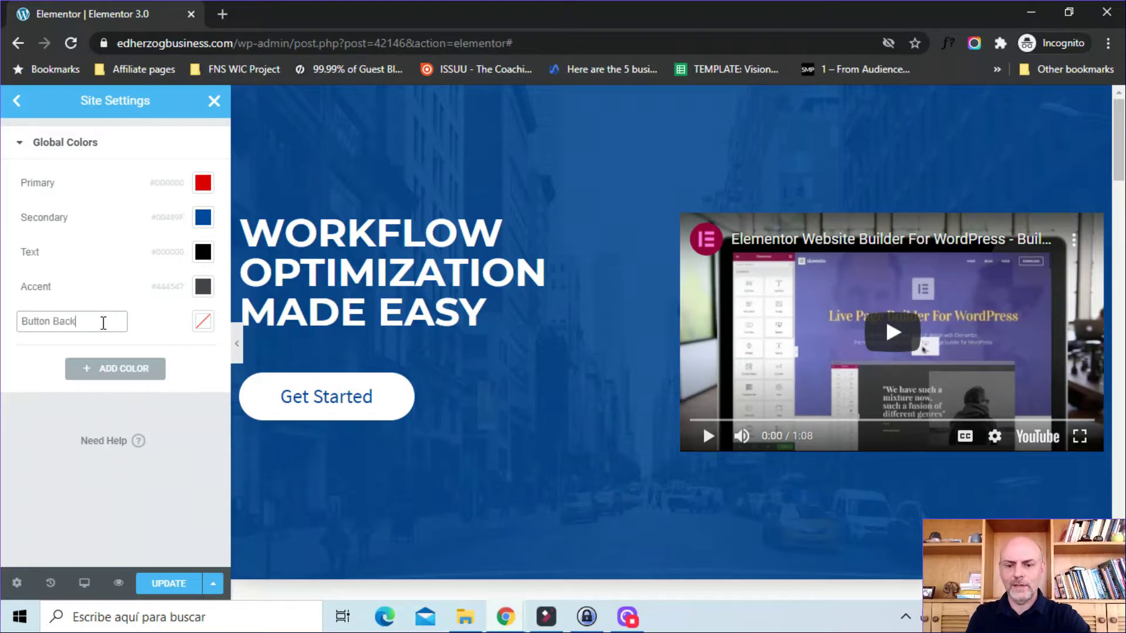
pyautogui.write('ground c')
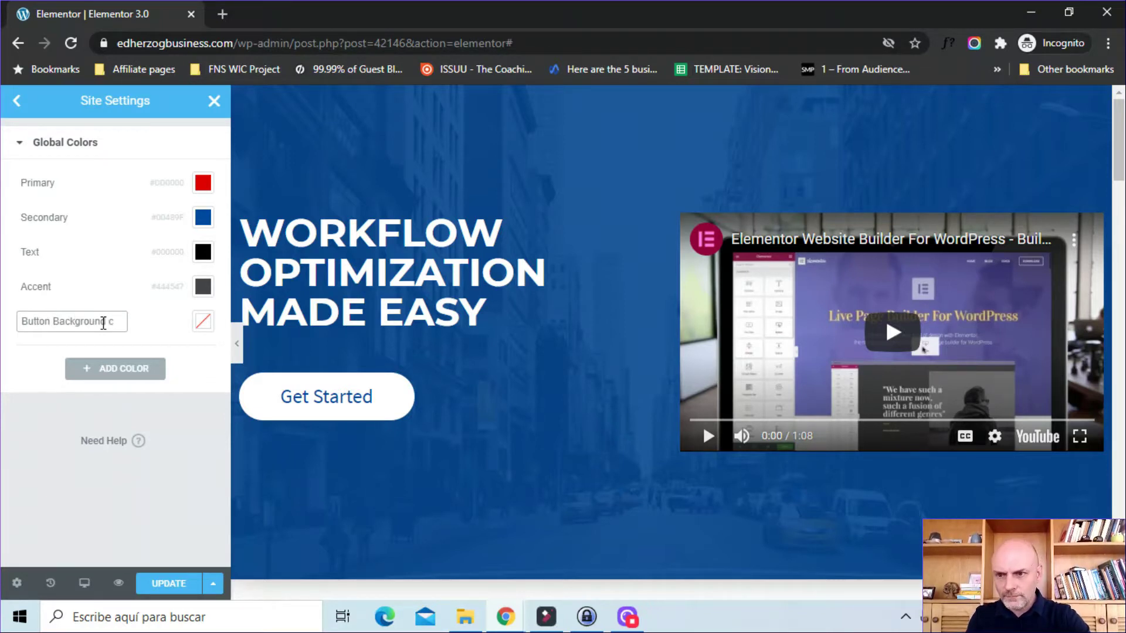
pyautogui.press('BackSpace')
pyautogui.write('Color')
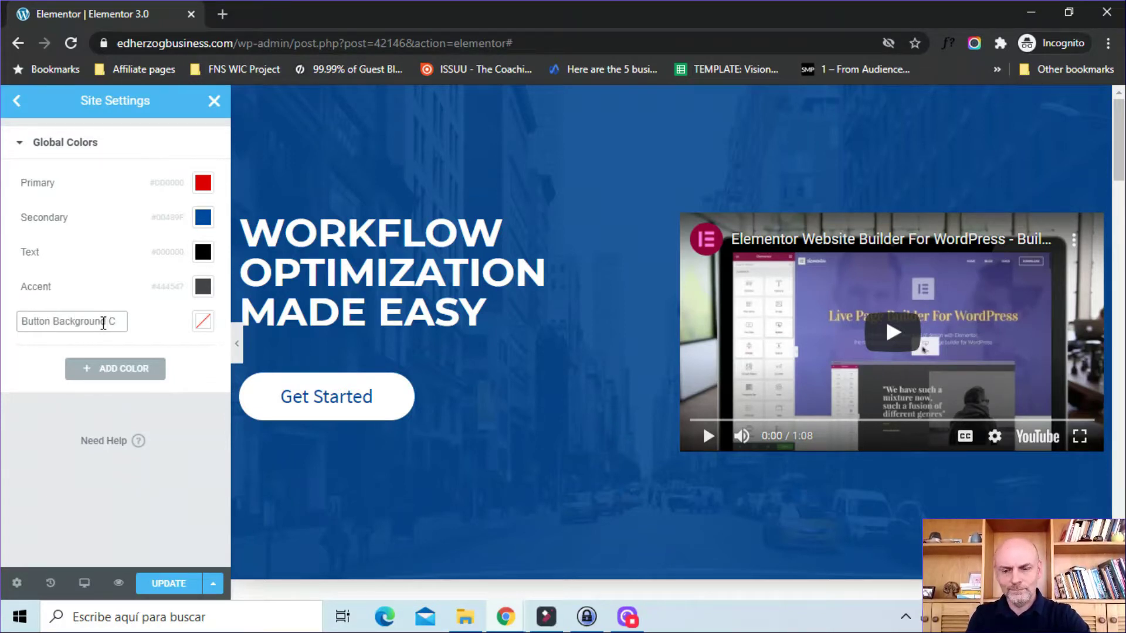
# Step: Set the Button Background Color to green #04BC04 and save the site settings
pyautogui.click(205, 320)
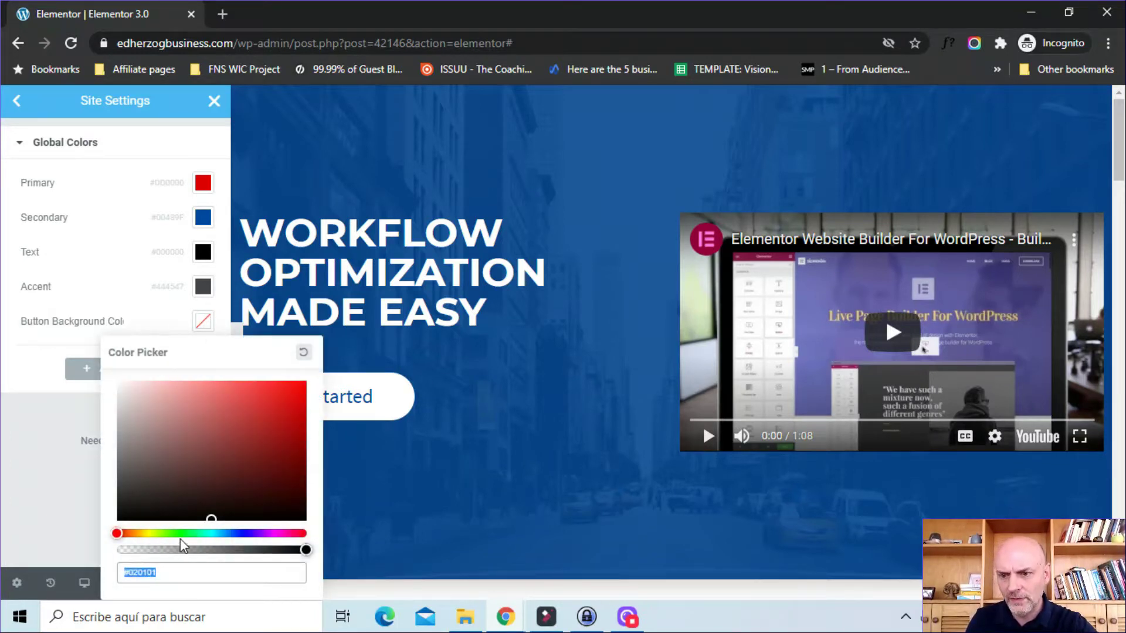
pyautogui.click(181, 540)
pyautogui.click(302, 418)
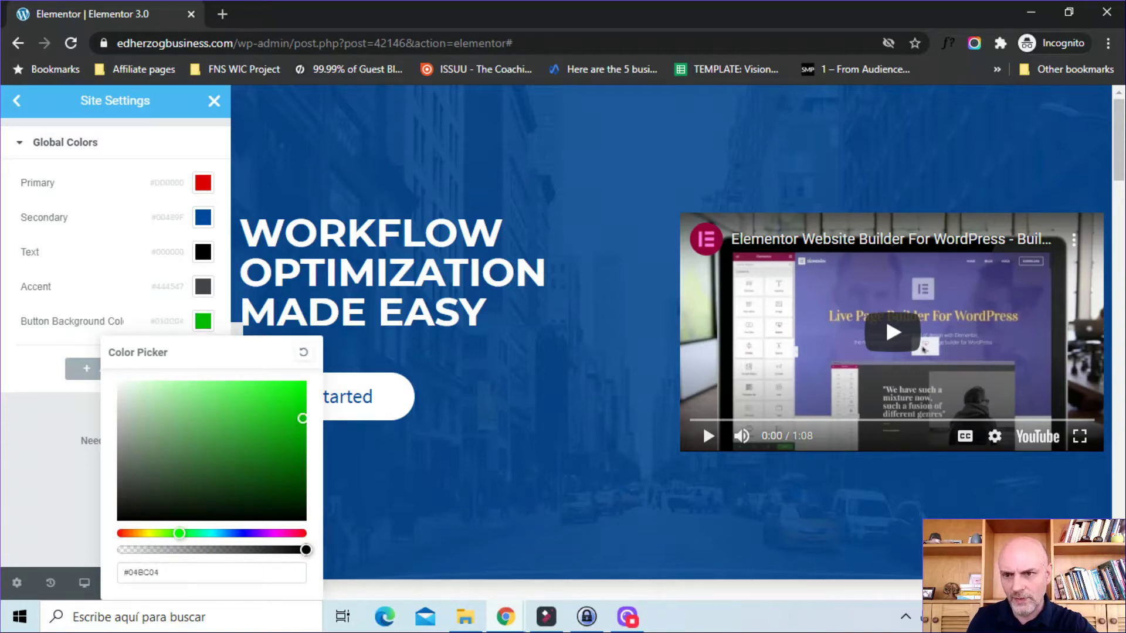
pyautogui.click(46, 428)
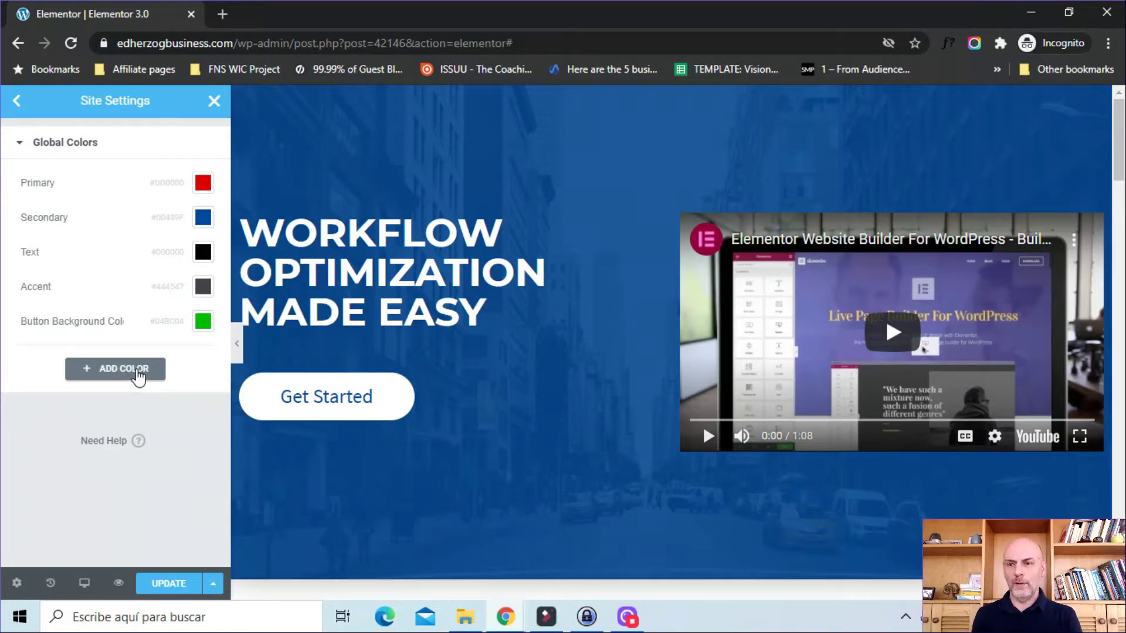
pyautogui.click(165, 588)
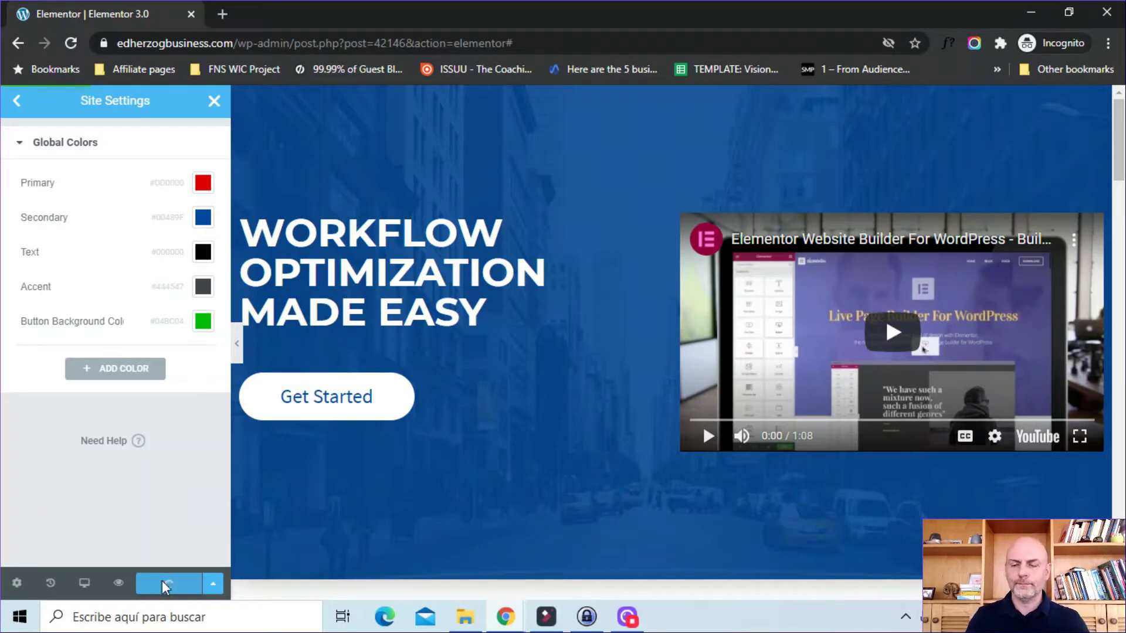
# Step: Examine the Primary Headline typography in the Global Fonts and return to the site settings overview
pyautogui.click(17, 101)
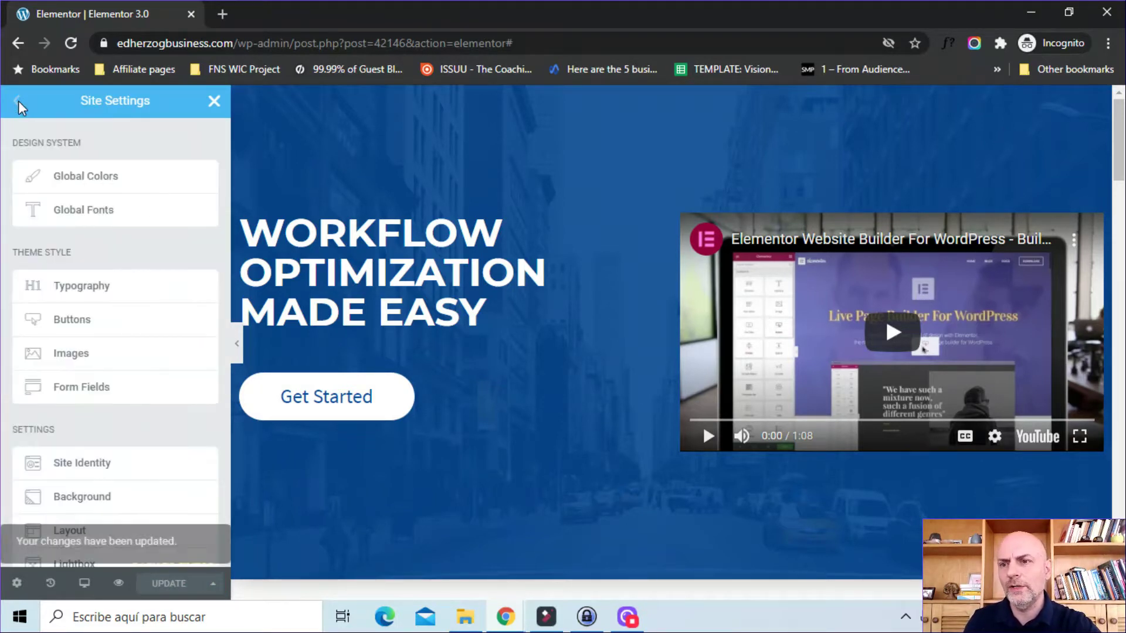
pyautogui.click(72, 218)
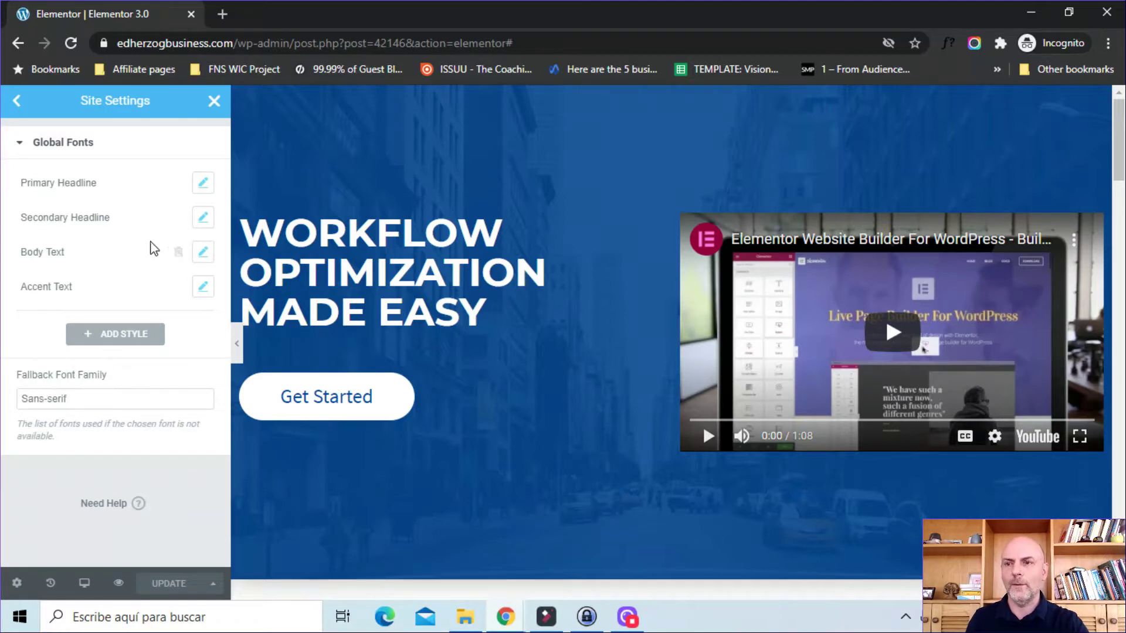
pyautogui.click(203, 185)
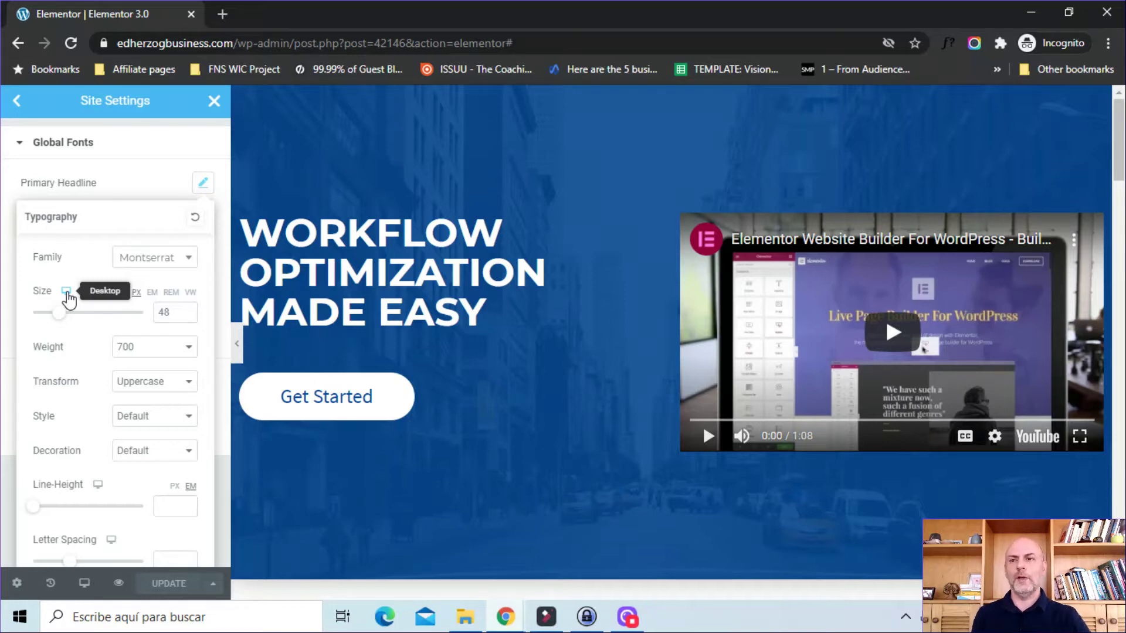
pyautogui.click(17, 103)
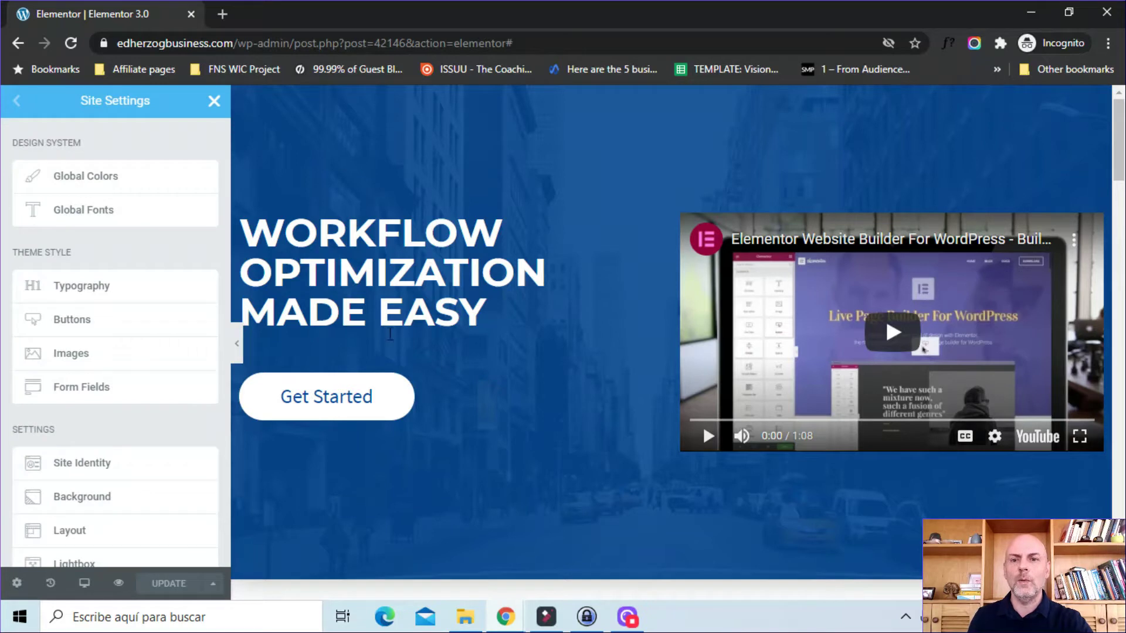
# Step: Change the global Secondary color to green #049F28 and check it in the page's hero section
pyautogui.click(87, 174)
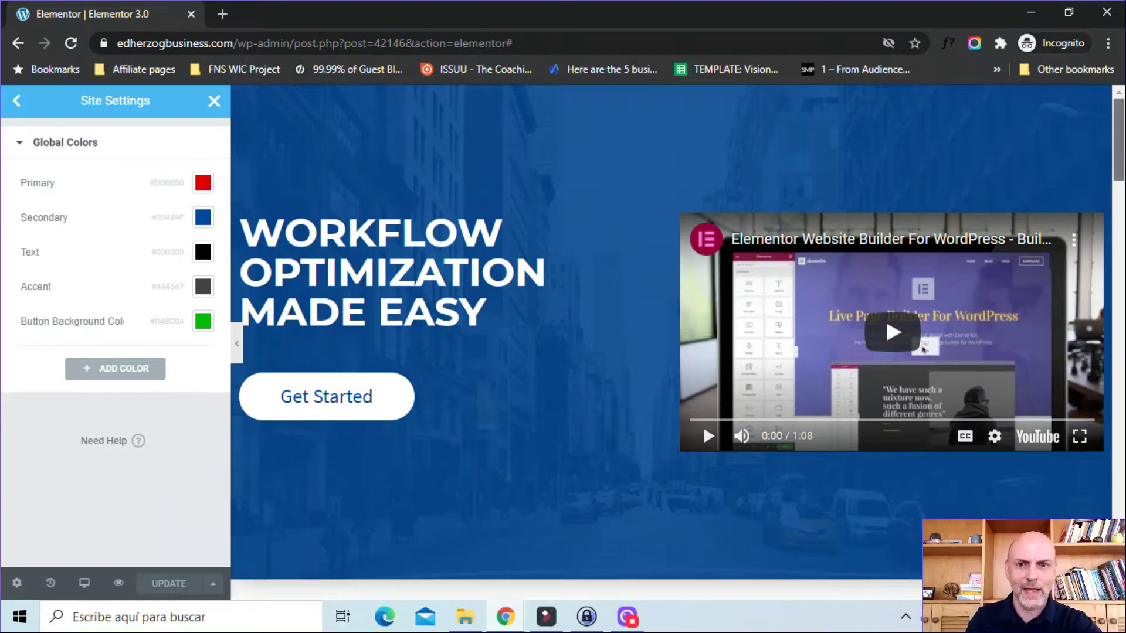
pyautogui.moveTo(1119, 140); pyautogui.dragTo(1073, 172)
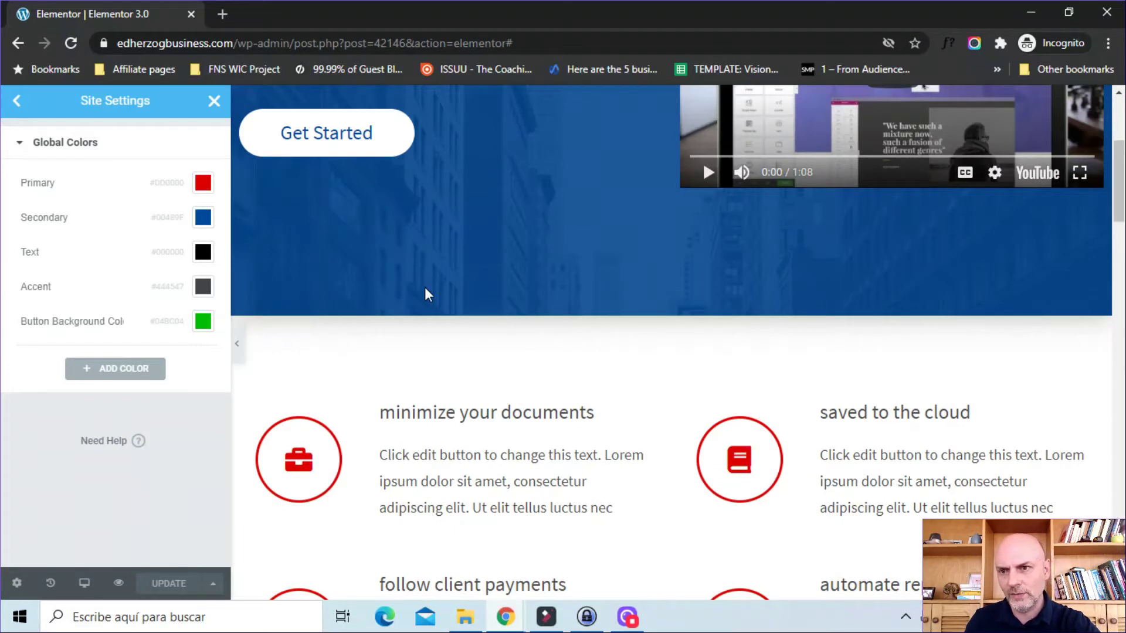
pyautogui.click(204, 218)
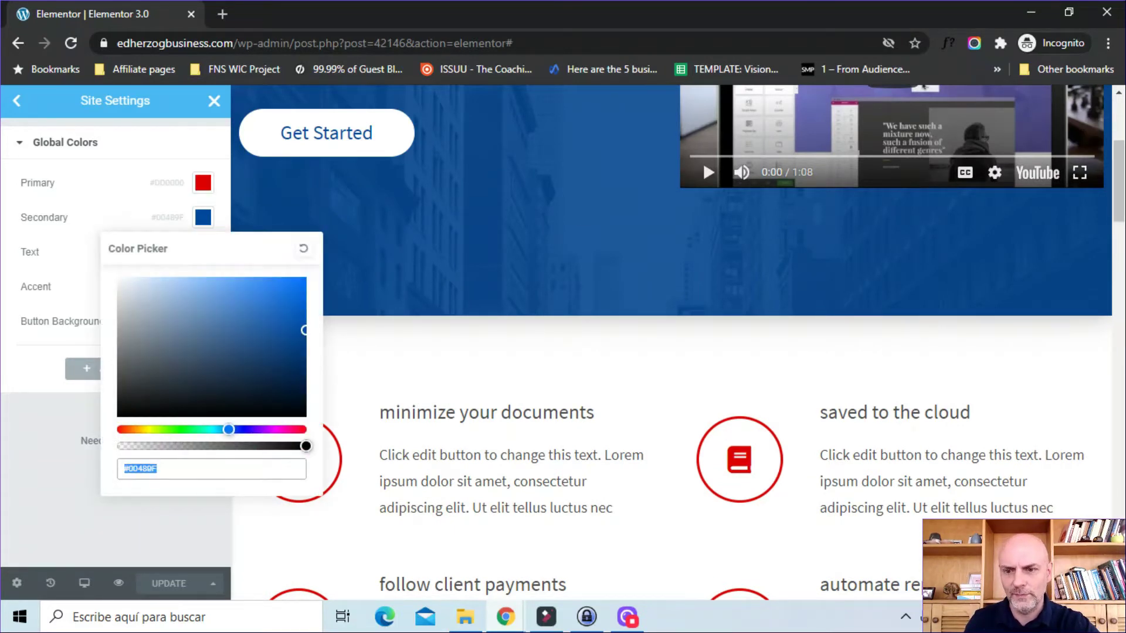
pyautogui.moveTo(229, 429); pyautogui.dragTo(188, 429)
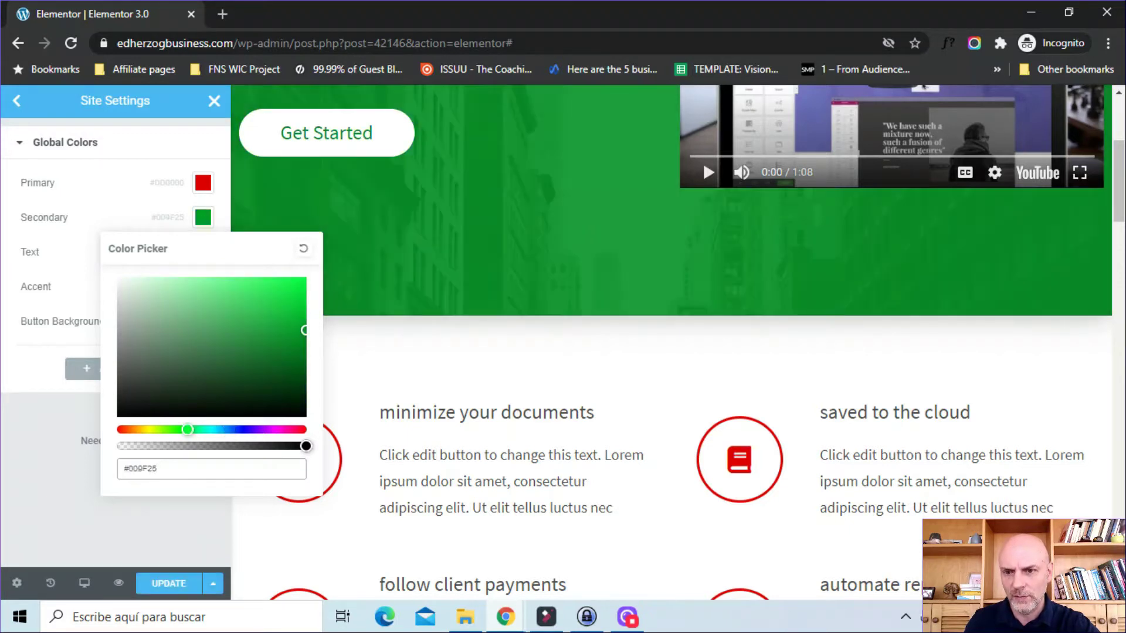
pyautogui.hotkey('ctrl', 'a')
pyautogui.write('#07BA30')
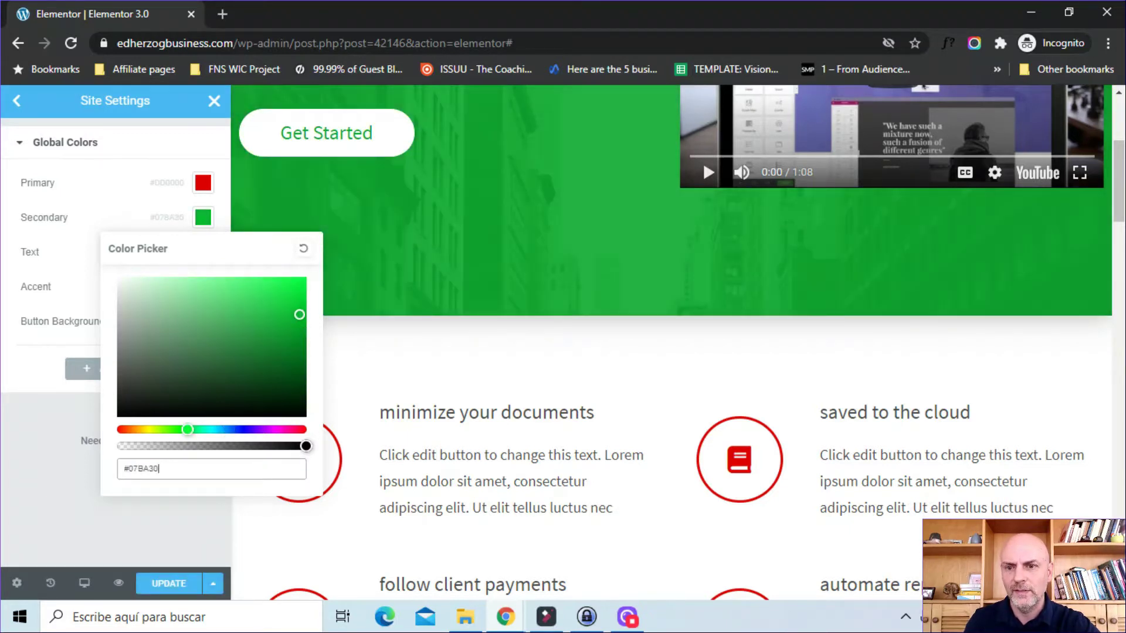
pyautogui.hotkey('ctrl', 'a')
pyautogui.write('#049F28')
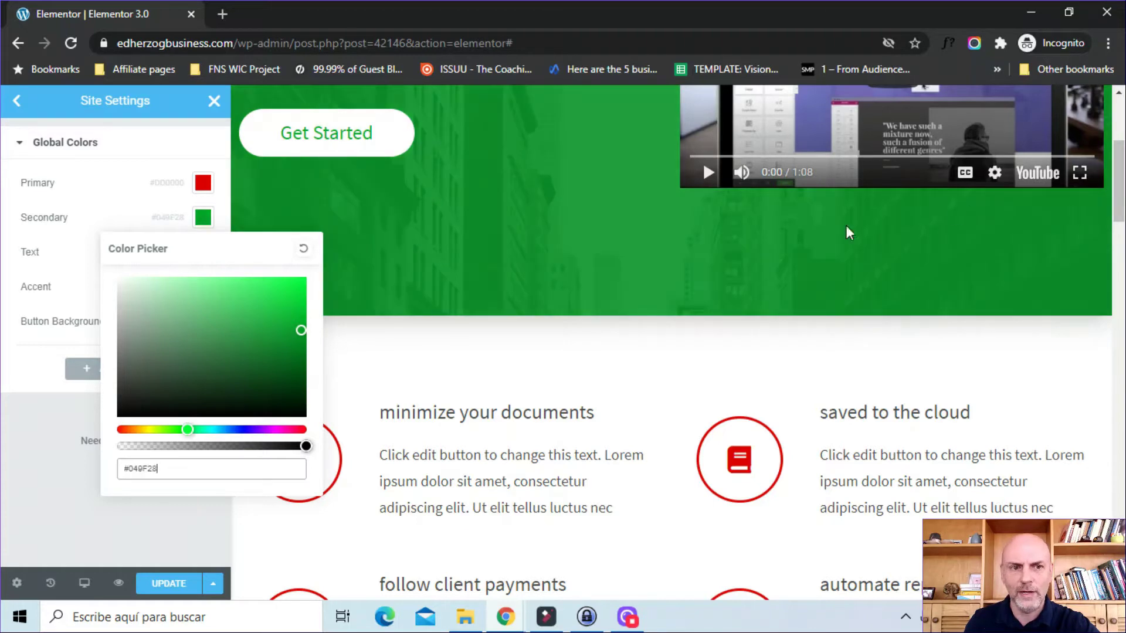
pyautogui.moveTo(1120, 198); pyautogui.dragTo(1117, 405)
pyautogui.scroll(5, 671, 305)
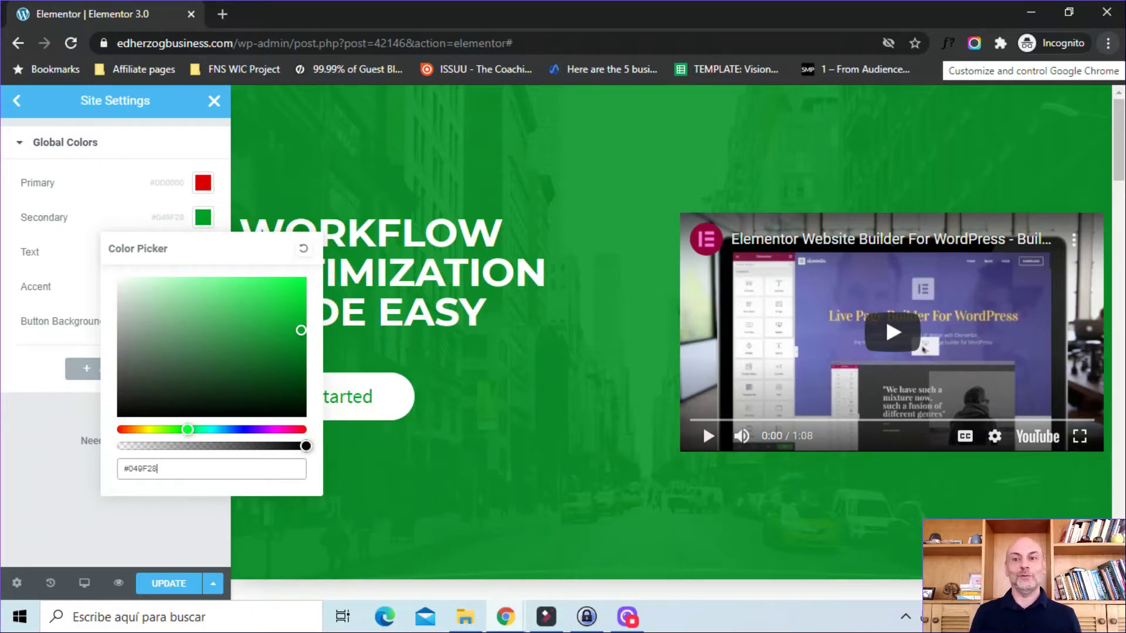
pyautogui.click(157, 468)
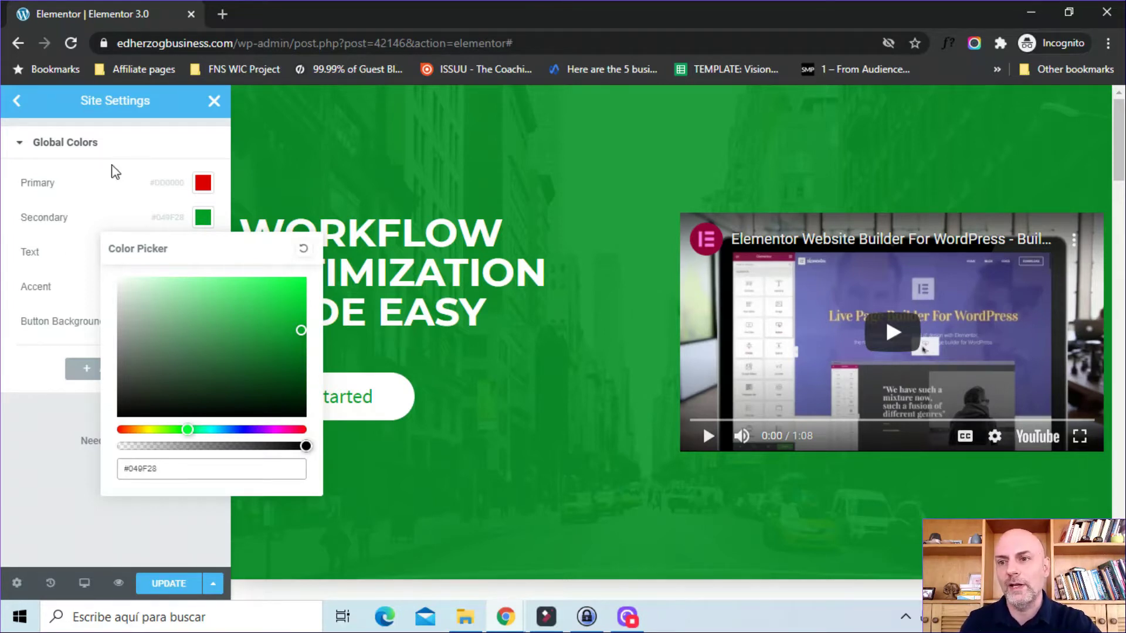
pyautogui.click(13, 377)
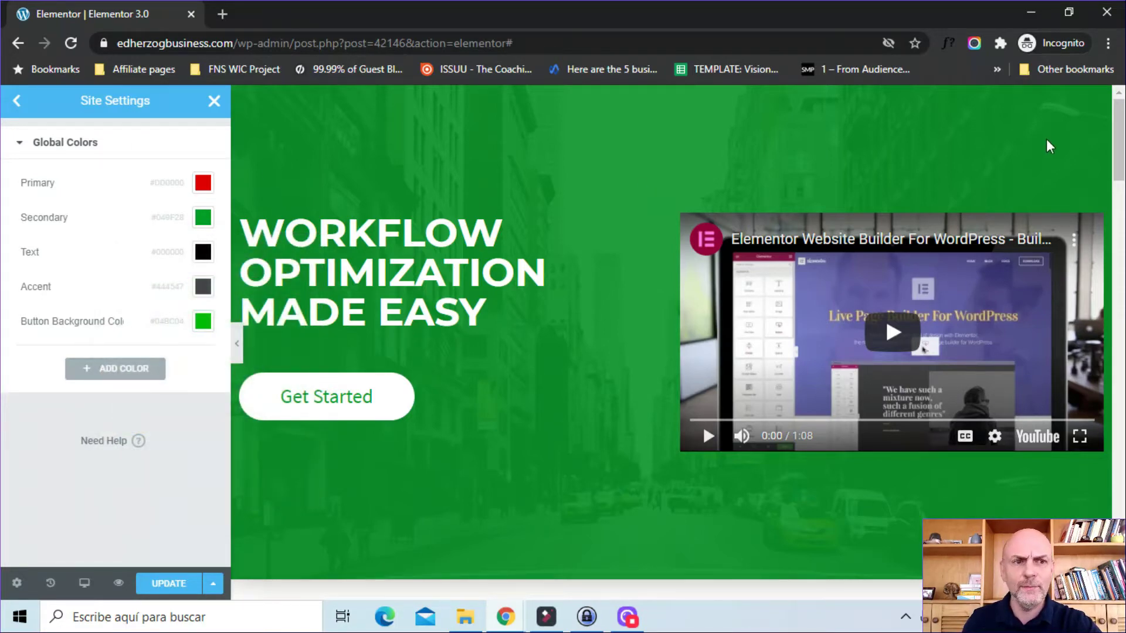
# Step: Change the global Primary color used by the feature icons to #E73939 and save the site settings
pyautogui.scroll(-8, 678, 355)
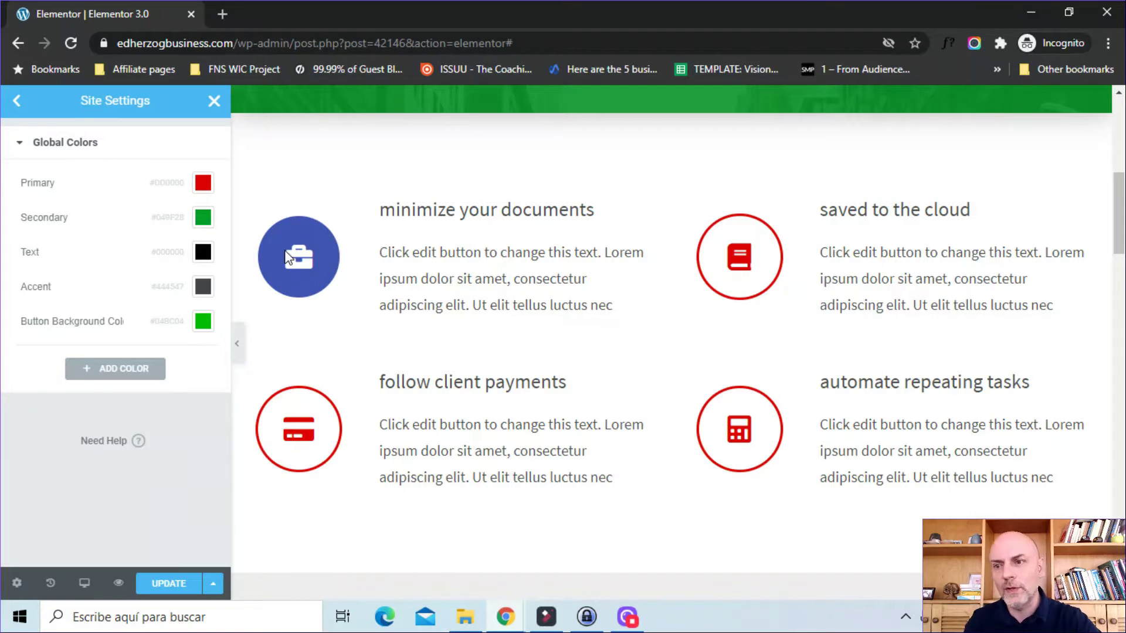
pyautogui.click(203, 184)
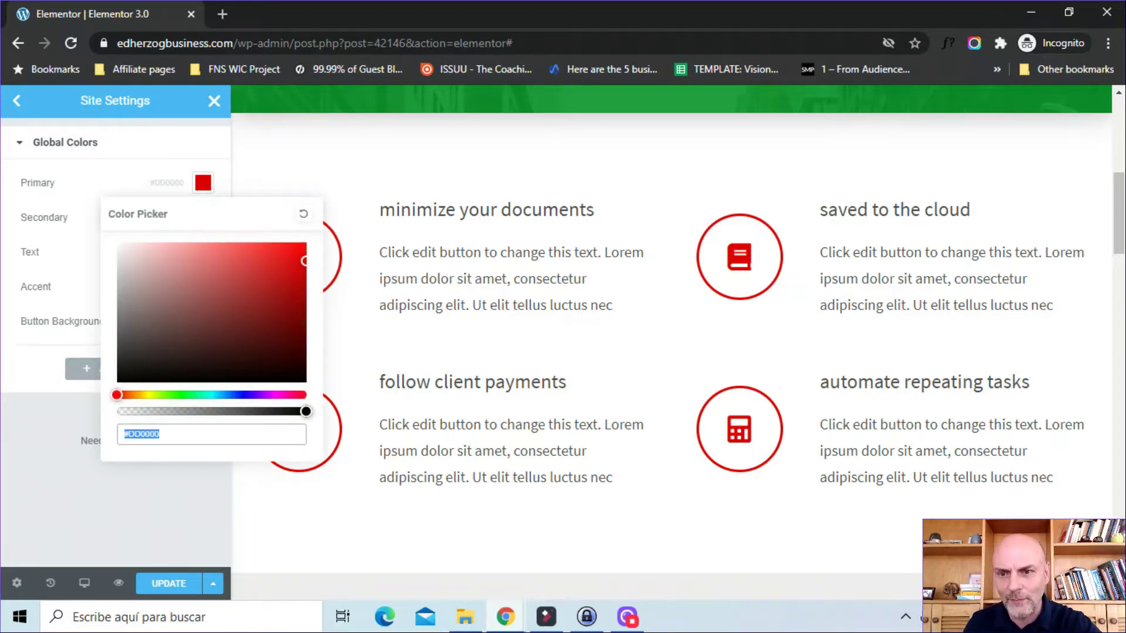
pyautogui.write('#F03C3C')
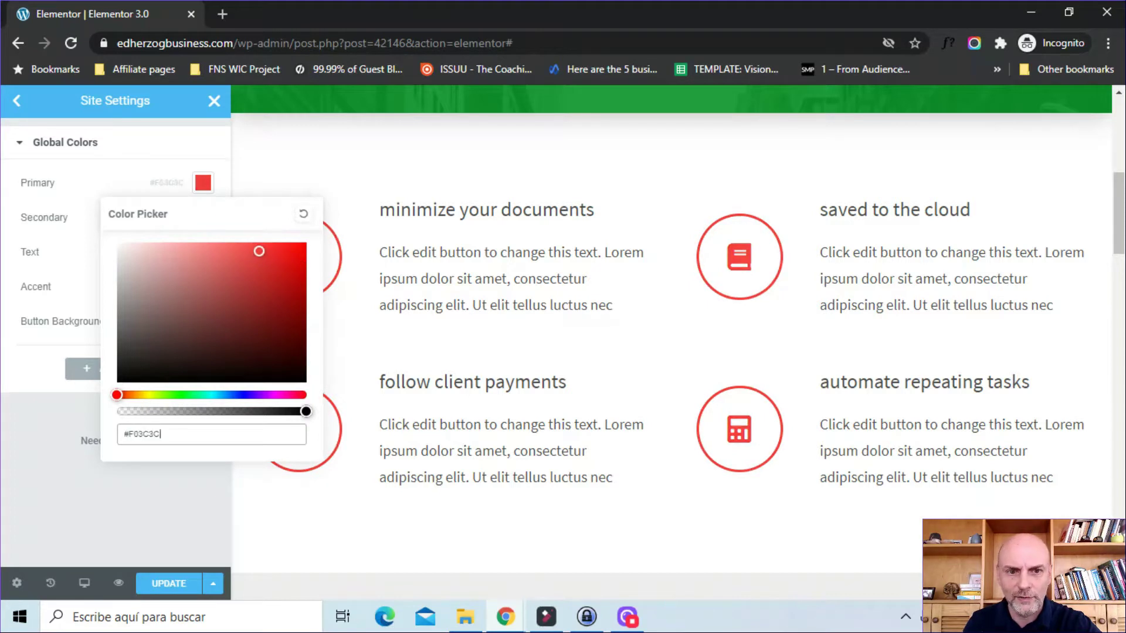
pyautogui.hotkey('ctrl', 'a')
pyautogui.write('#E73939')
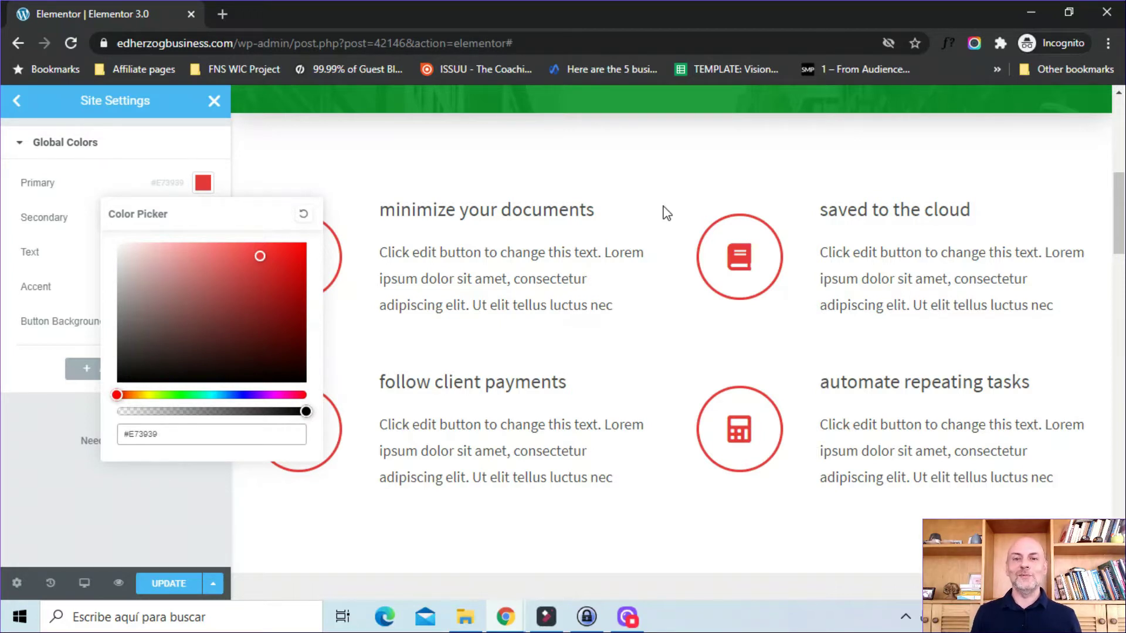
pyautogui.click(123, 530)
pyautogui.click(157, 584)
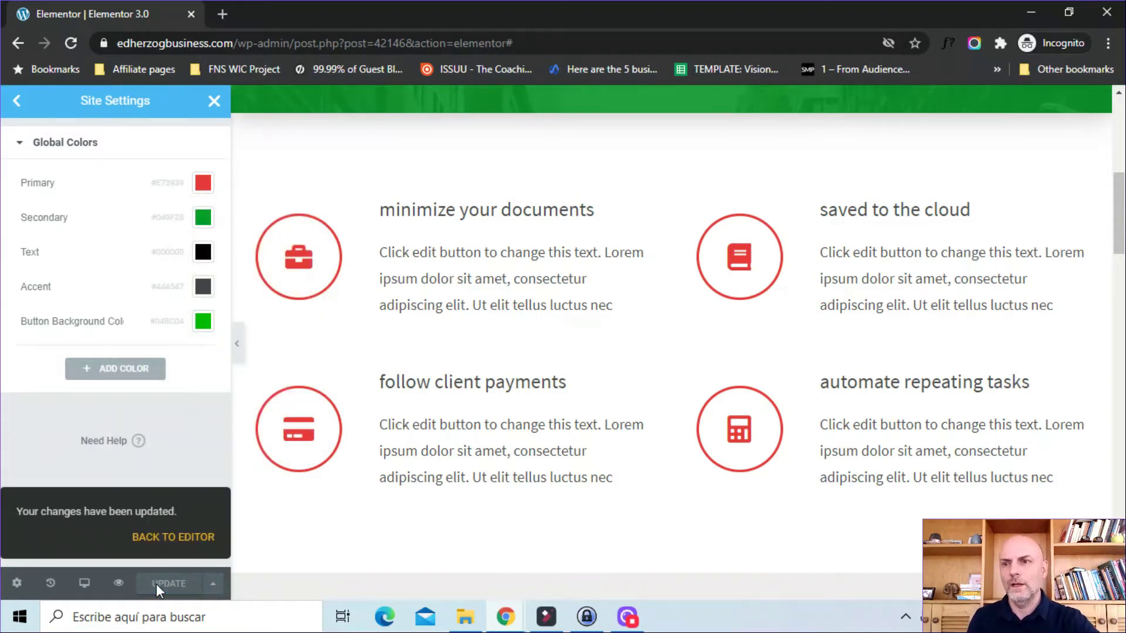
# Step: Set the font family of the Accent Text global font to Great Vibes
pyautogui.click(17, 102)
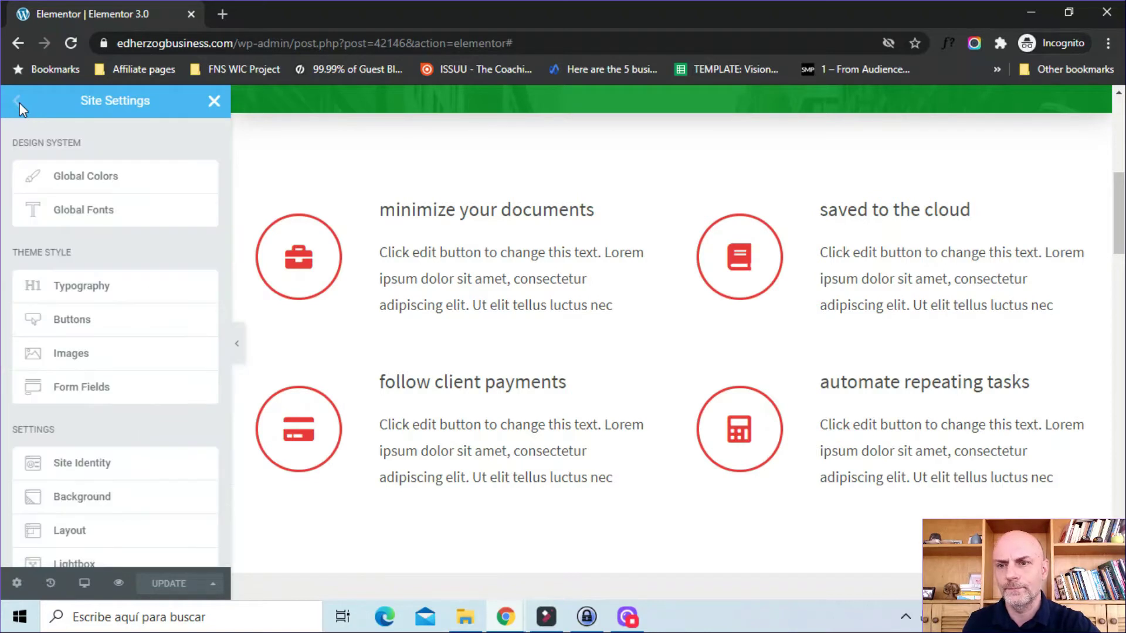
pyautogui.click(66, 220)
pyautogui.doubleClick(65, 215)
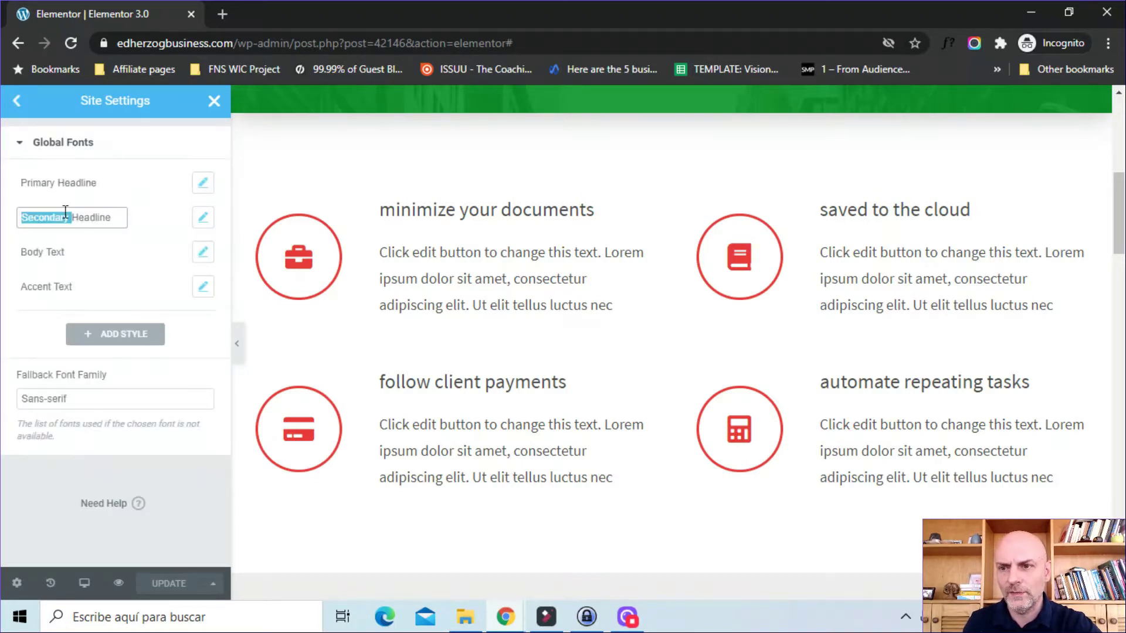
pyautogui.click(206, 290)
pyautogui.click(204, 290)
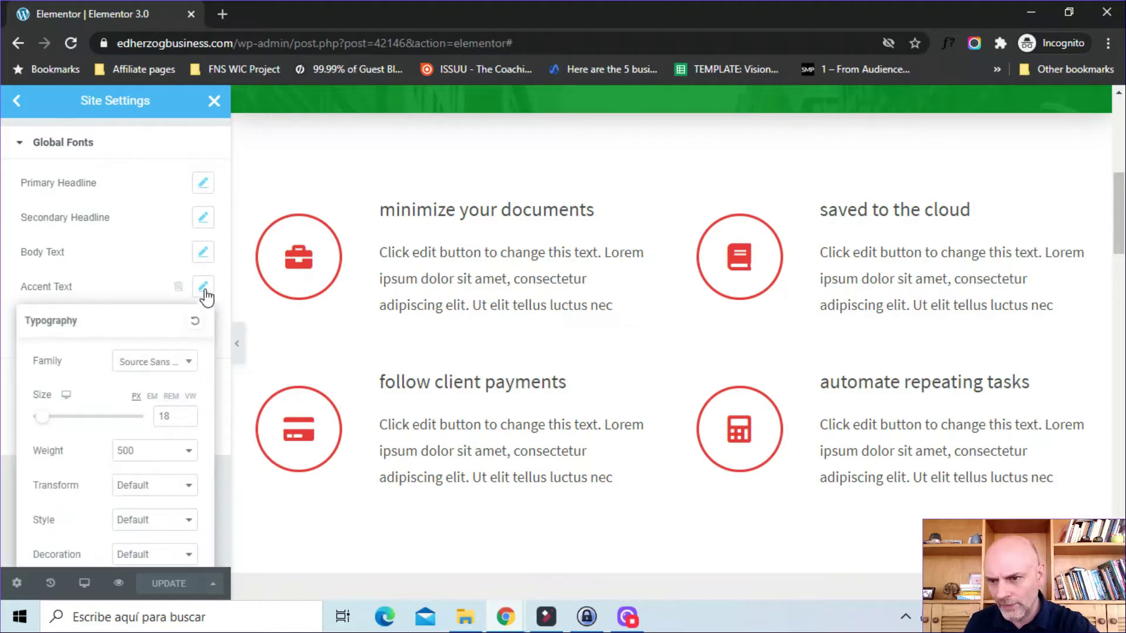
pyautogui.click(175, 363)
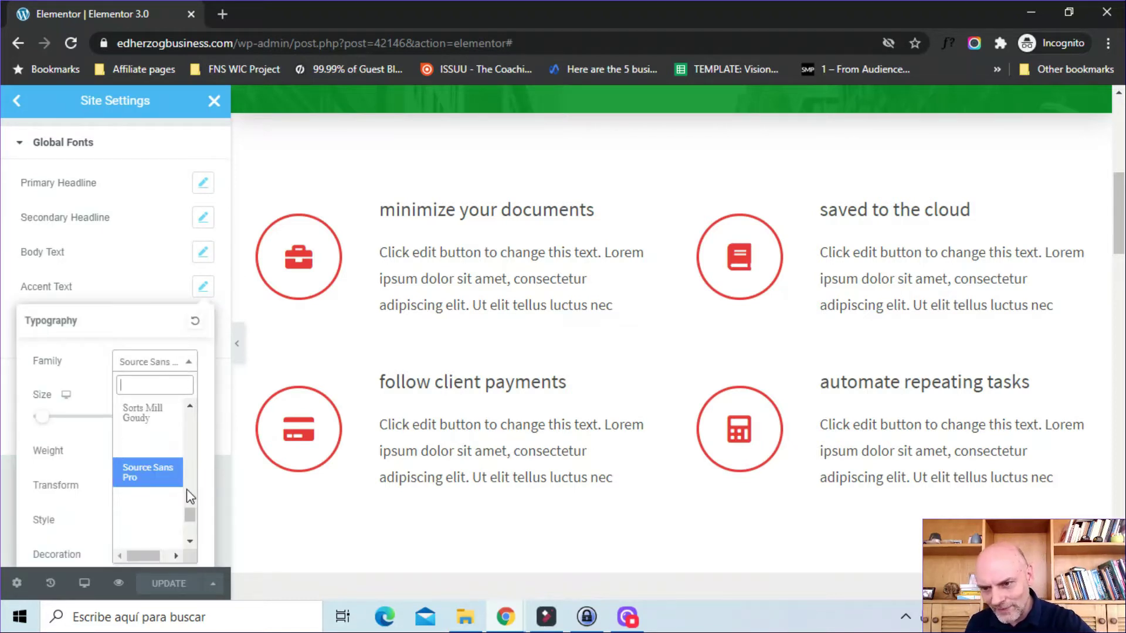
pyautogui.moveTo(191, 517); pyautogui.dragTo(190, 456)
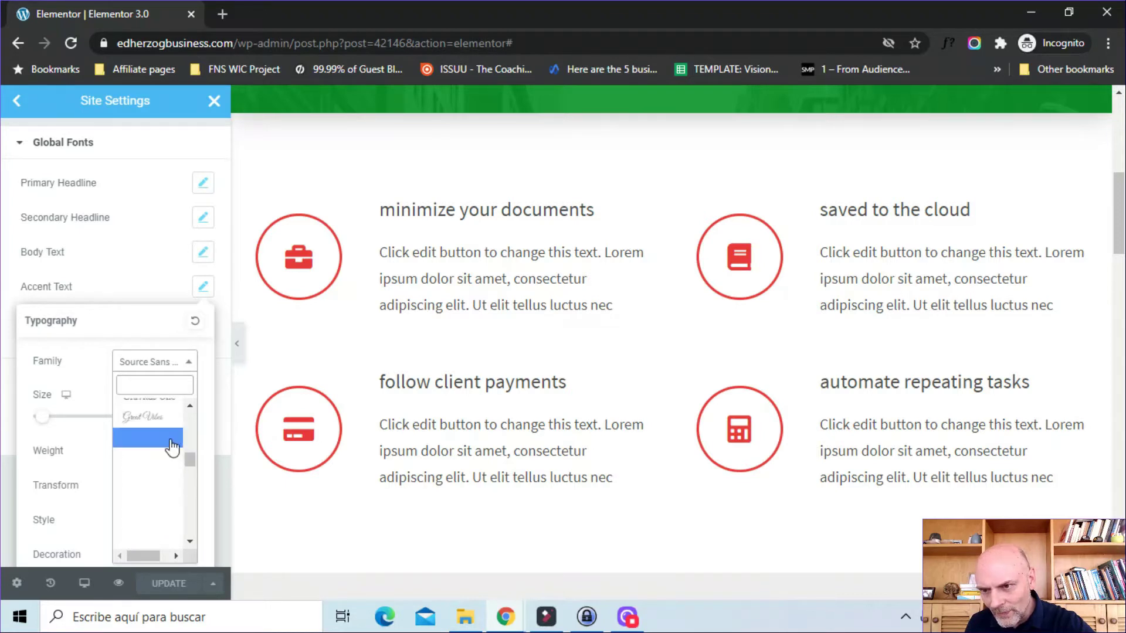
pyautogui.click(154, 420)
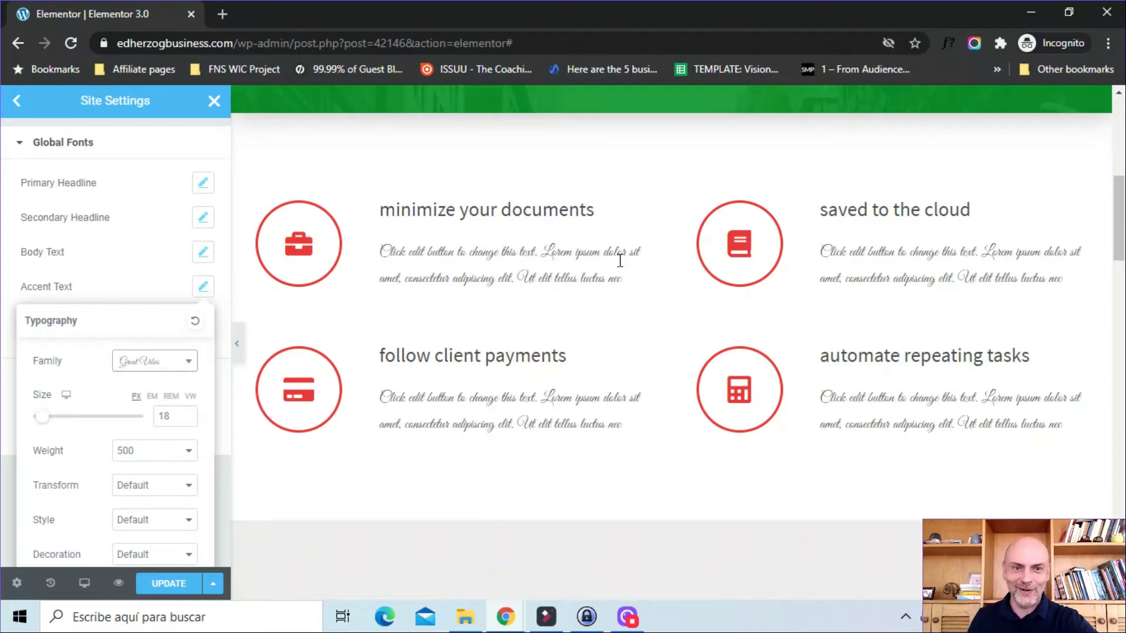
# Step: Check the new accent font throughout the page's sections and save the site settings
pyautogui.scroll(8, 1109, 292)
pyautogui.scroll(-4, 1108, 291)
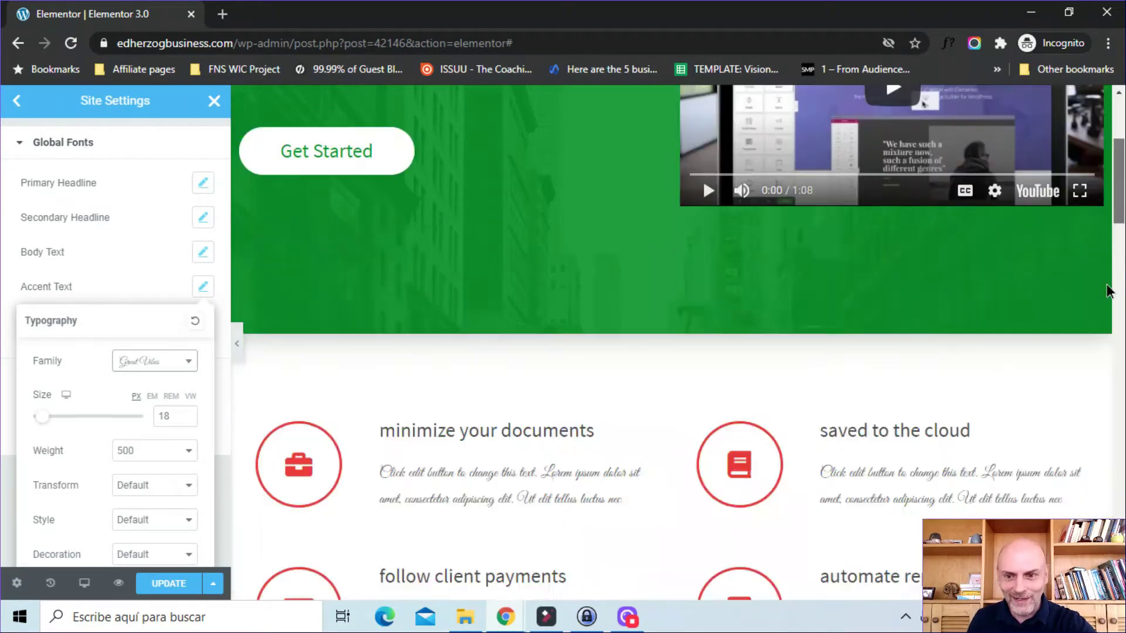
pyautogui.scroll(-8, 1106, 298)
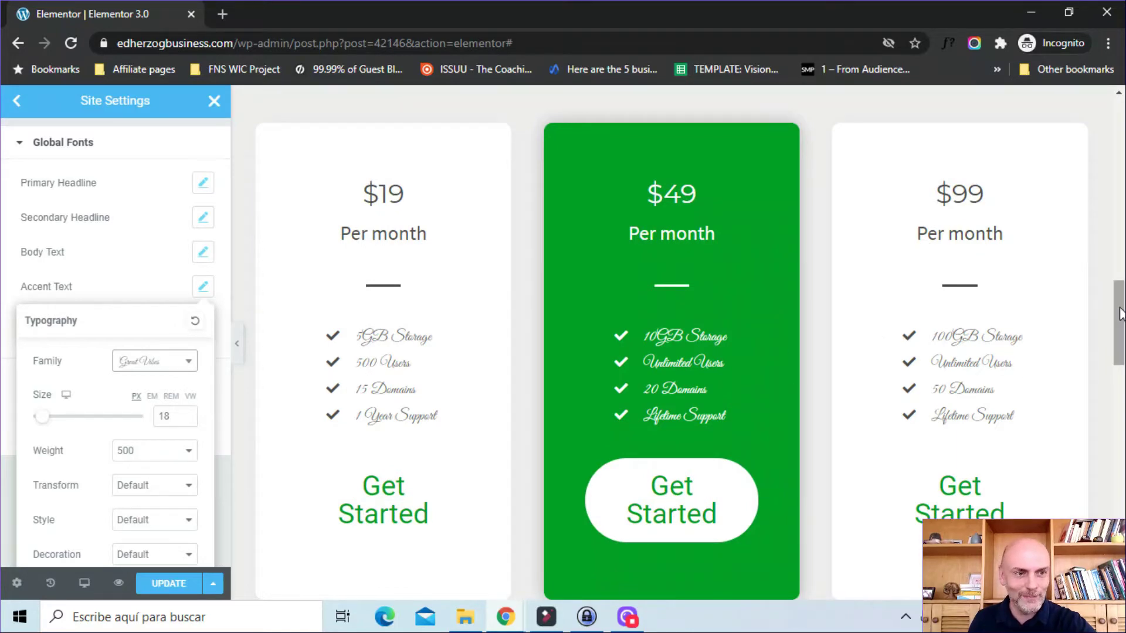
pyautogui.moveTo(1119, 313); pyautogui.dragTo(1118, 547)
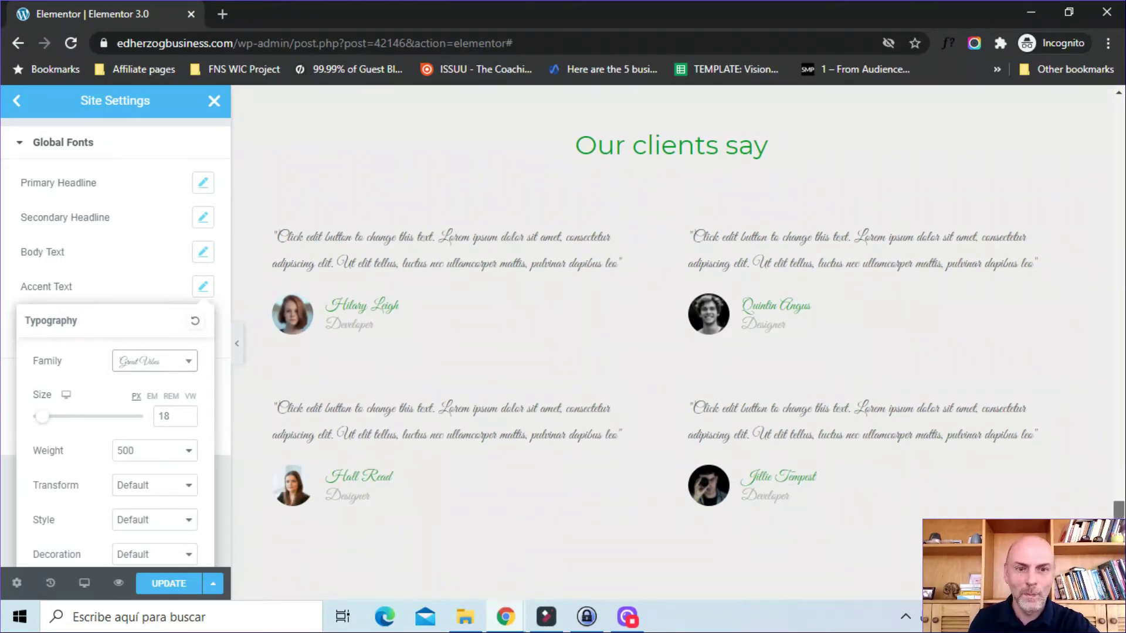
pyautogui.scroll(10, 365, 563)
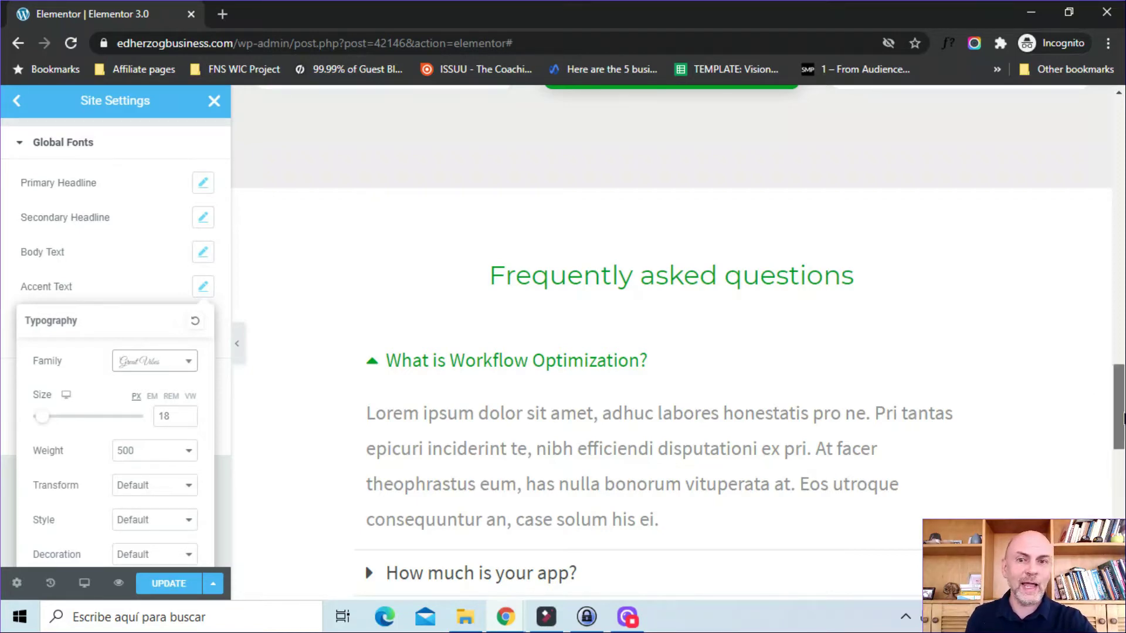
pyautogui.scroll(15, 1032, 295)
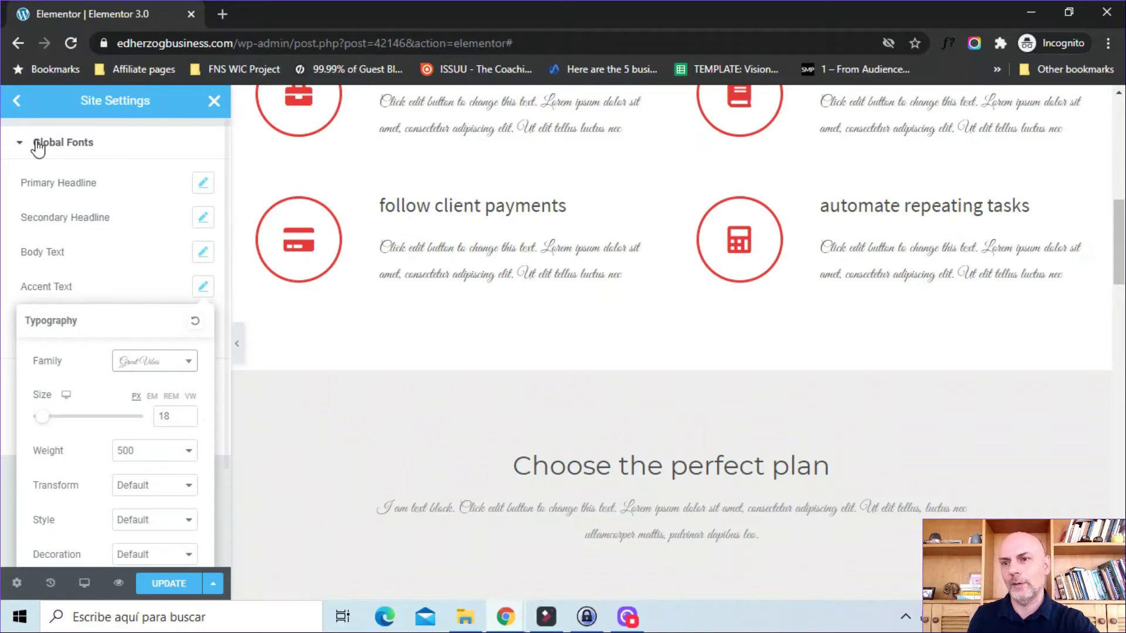
pyautogui.click(22, 99)
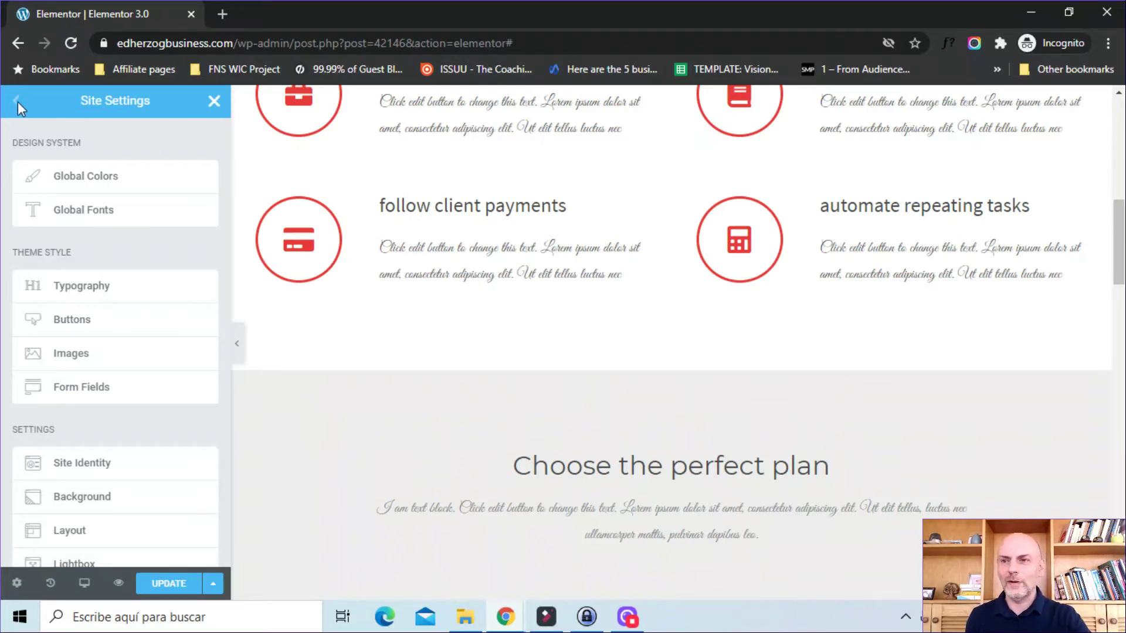
pyautogui.click(170, 592)
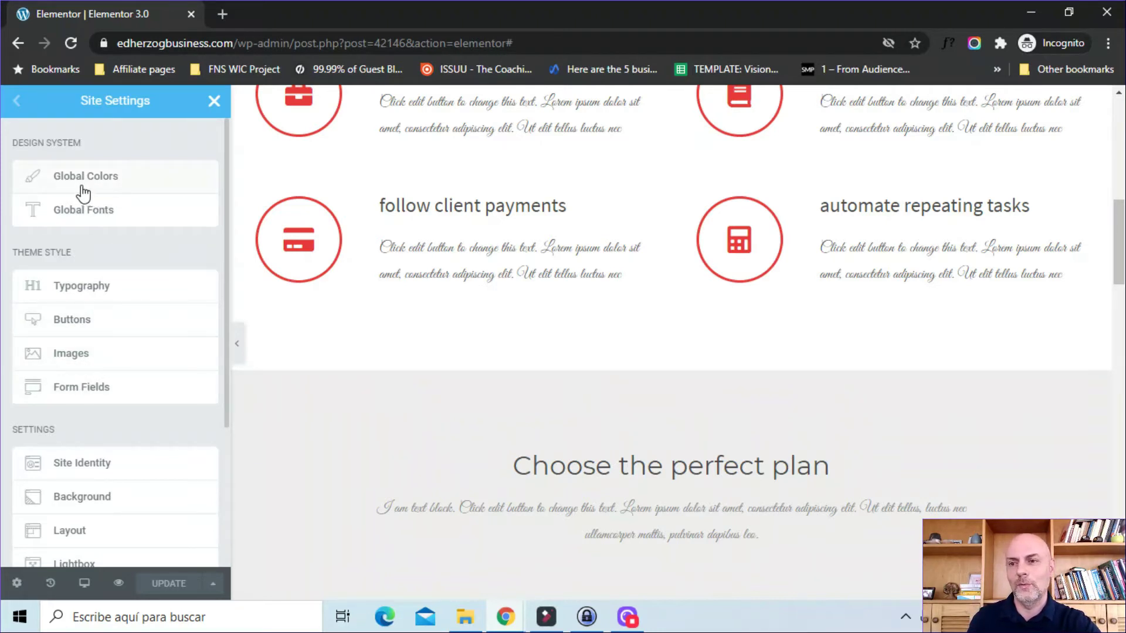
# Step: Examine the global color and global font choices for body text in the theme style Typography settings
pyautogui.click(91, 289)
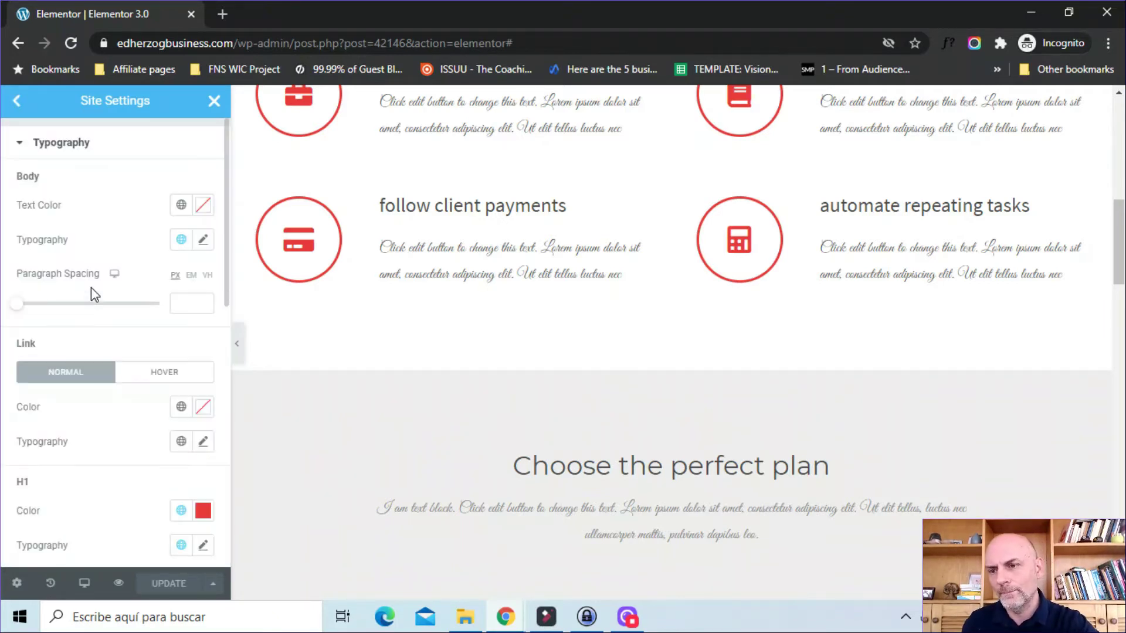
pyautogui.click(182, 206)
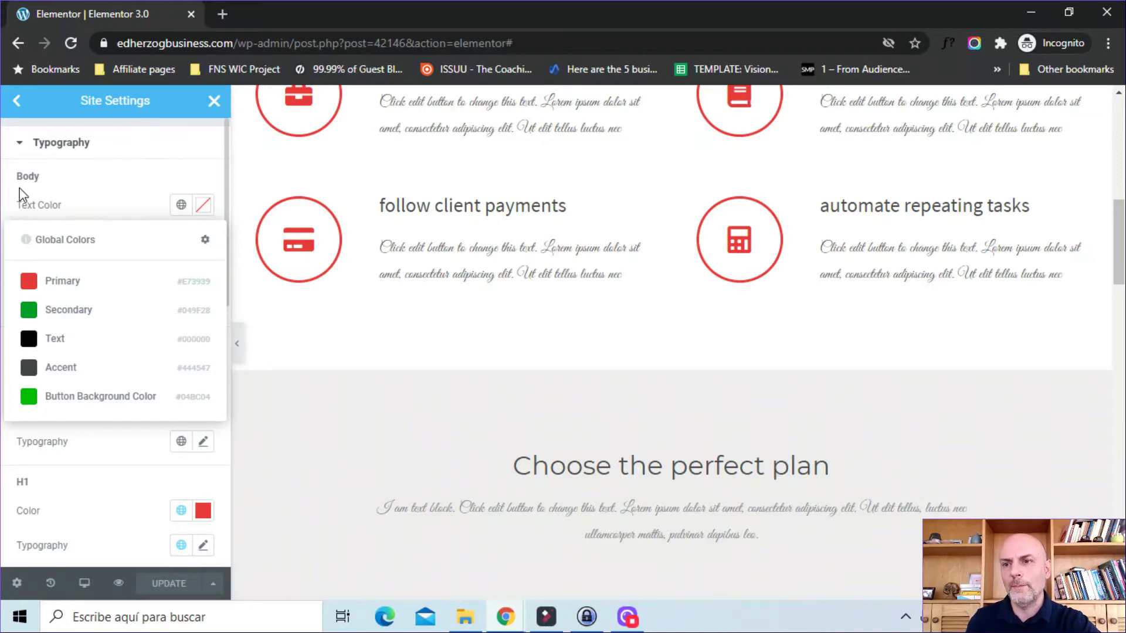
pyautogui.click(3, 200)
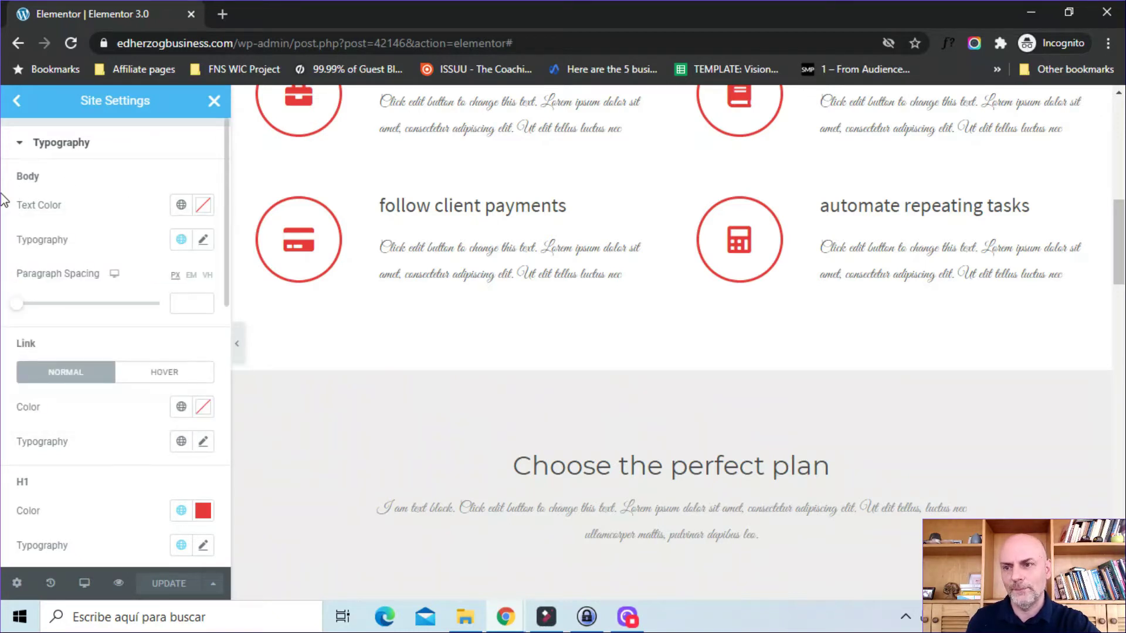
pyautogui.click(181, 240)
pyautogui.click(182, 242)
pyautogui.click(181, 240)
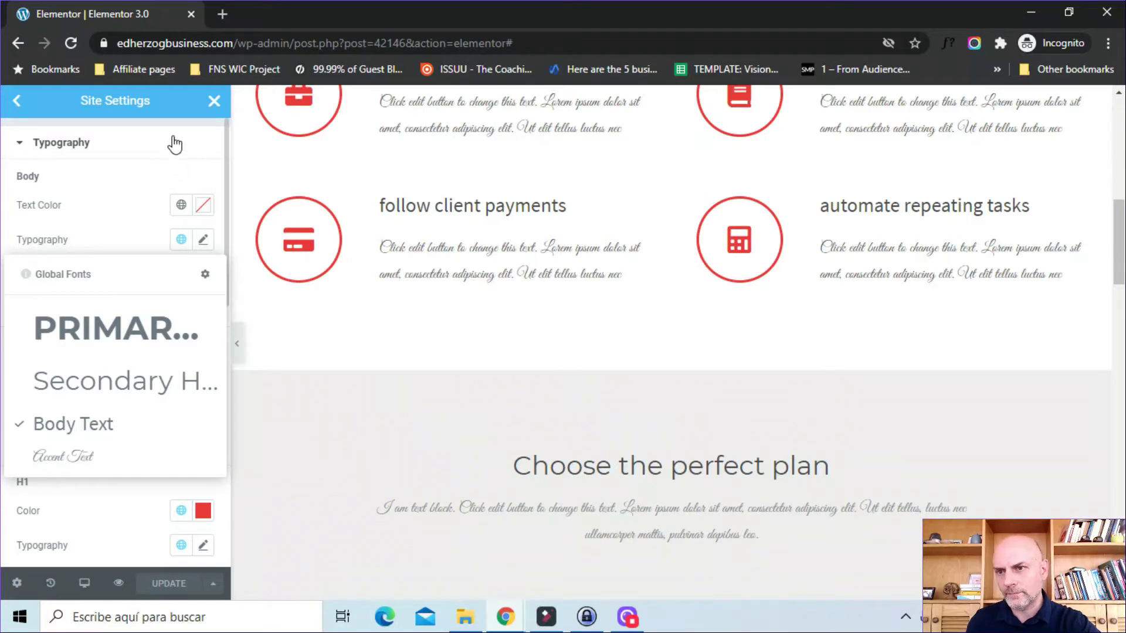
pyautogui.click(44, 98)
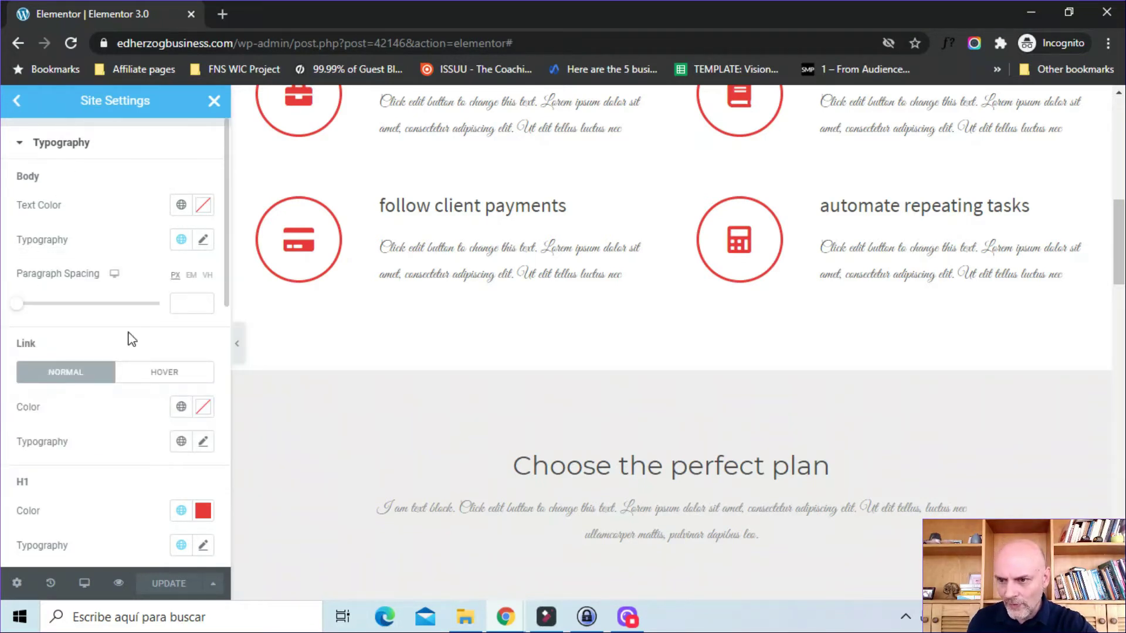
# Step: Examine the link color choices and the heading styles in the Typography settings, and return to the site settings overview
pyautogui.moveTo(228, 278); pyautogui.dragTo(227, 355)
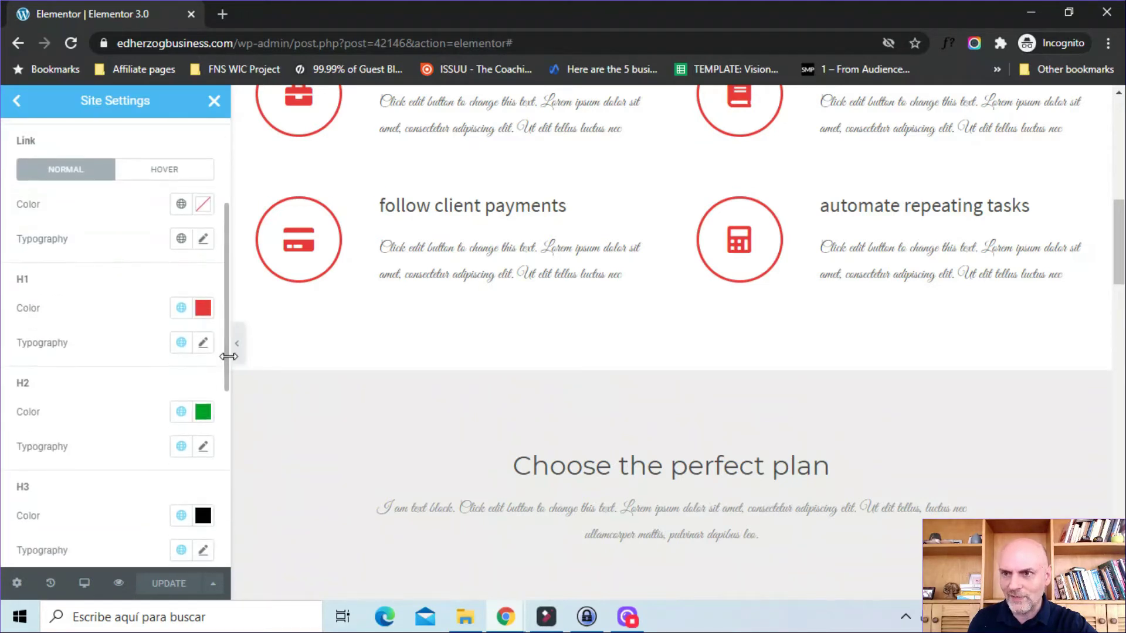
pyautogui.click(181, 205)
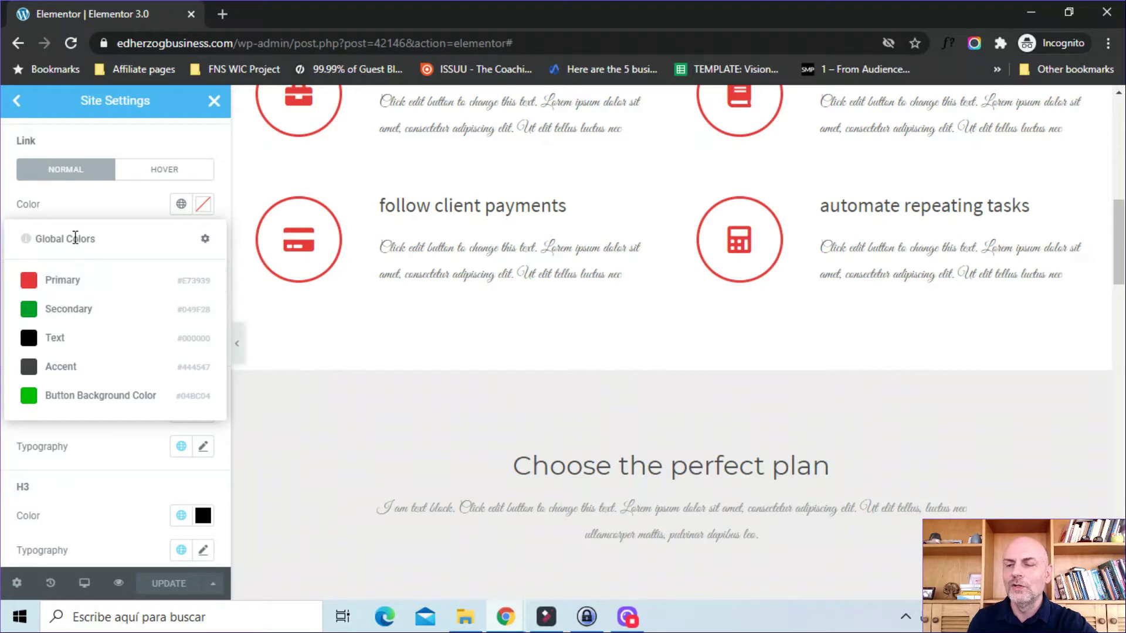
pyautogui.click(168, 150)
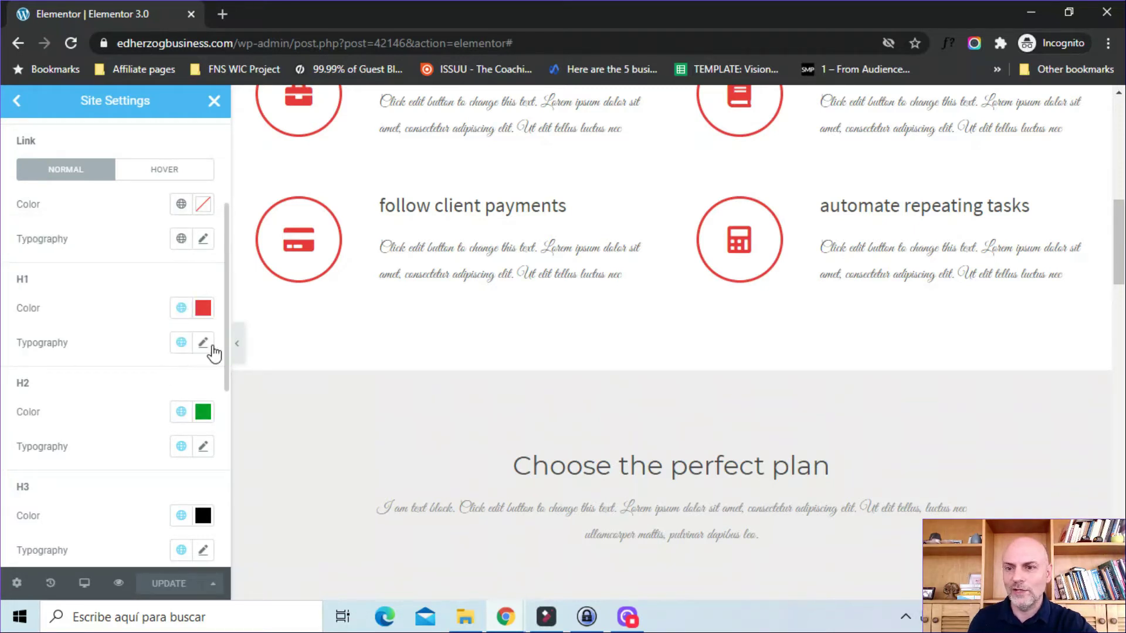
pyautogui.moveTo(225, 352); pyautogui.dragTo(227, 414)
pyautogui.scroll(1, 227, 414)
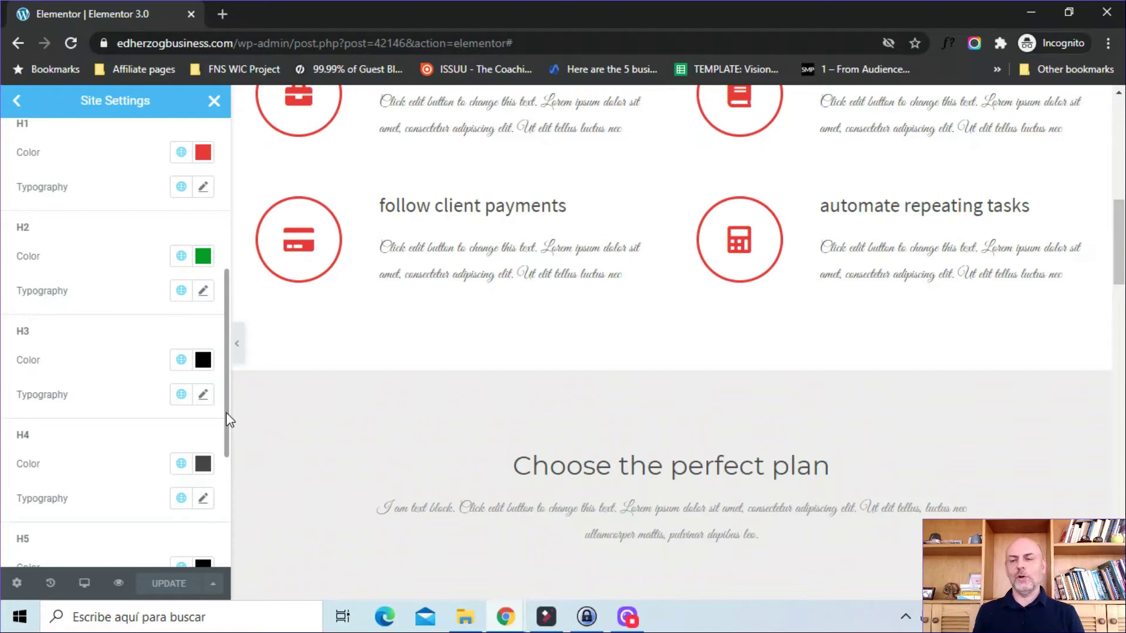
pyautogui.click(16, 103)
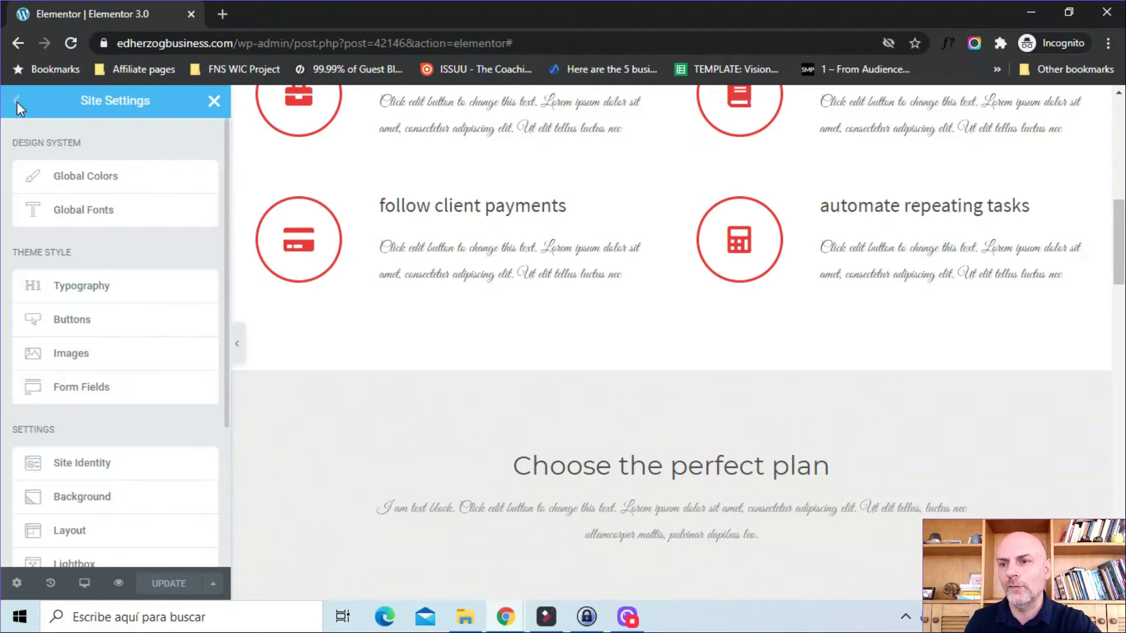
# Step: Assign the global Body Text font to the theme style buttons and set their text color to the global Text color
pyautogui.click(63, 324)
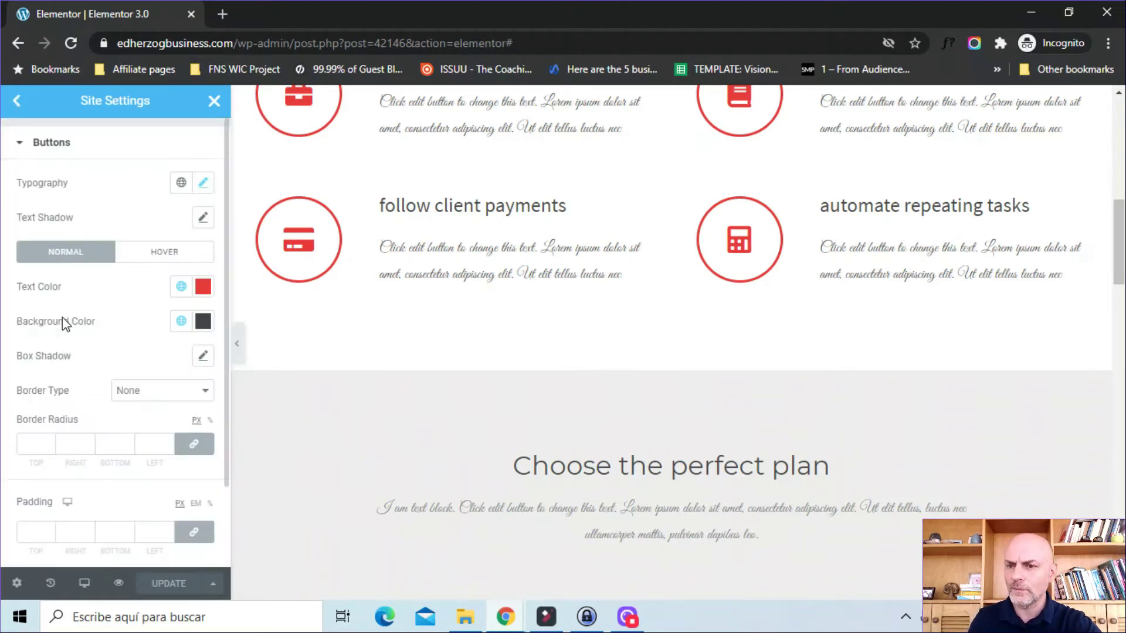
pyautogui.click(182, 184)
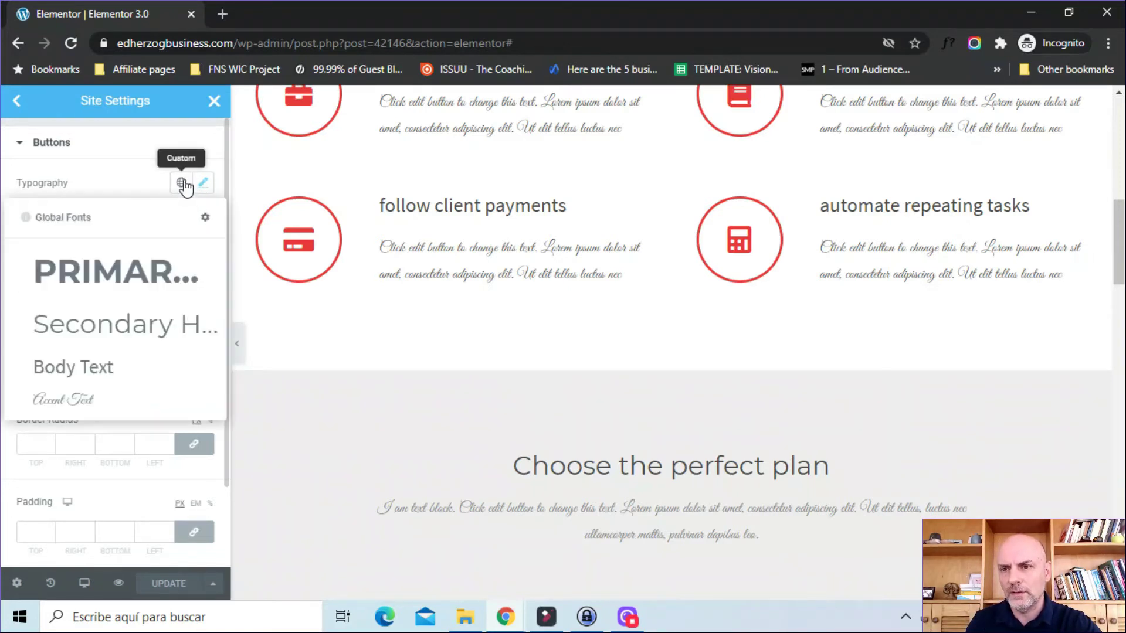
pyautogui.click(92, 364)
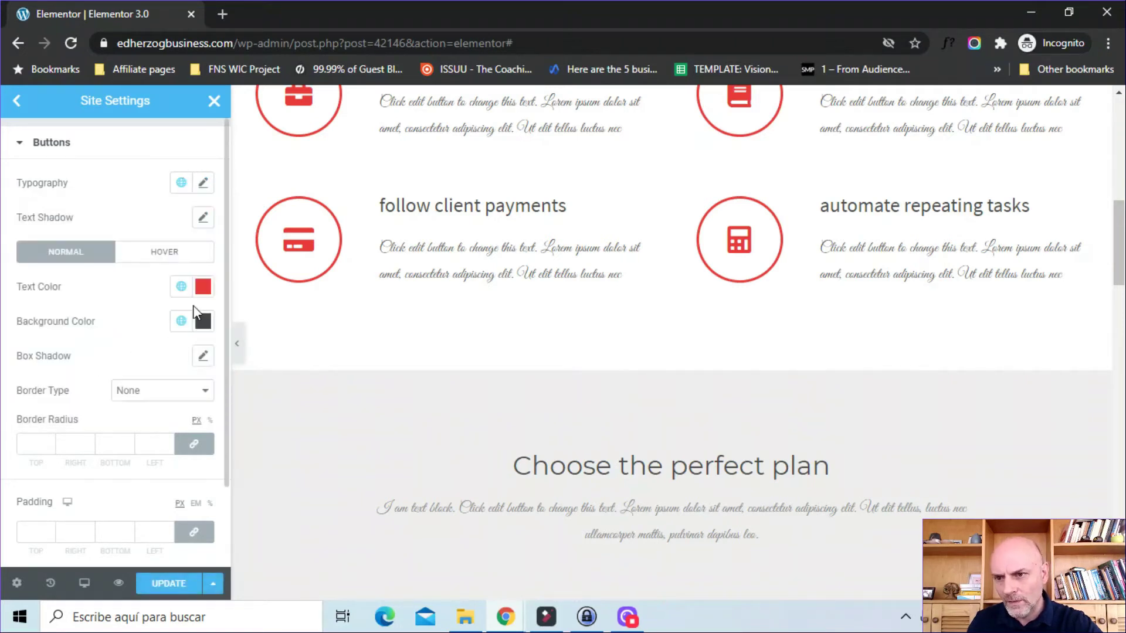
pyautogui.click(181, 287)
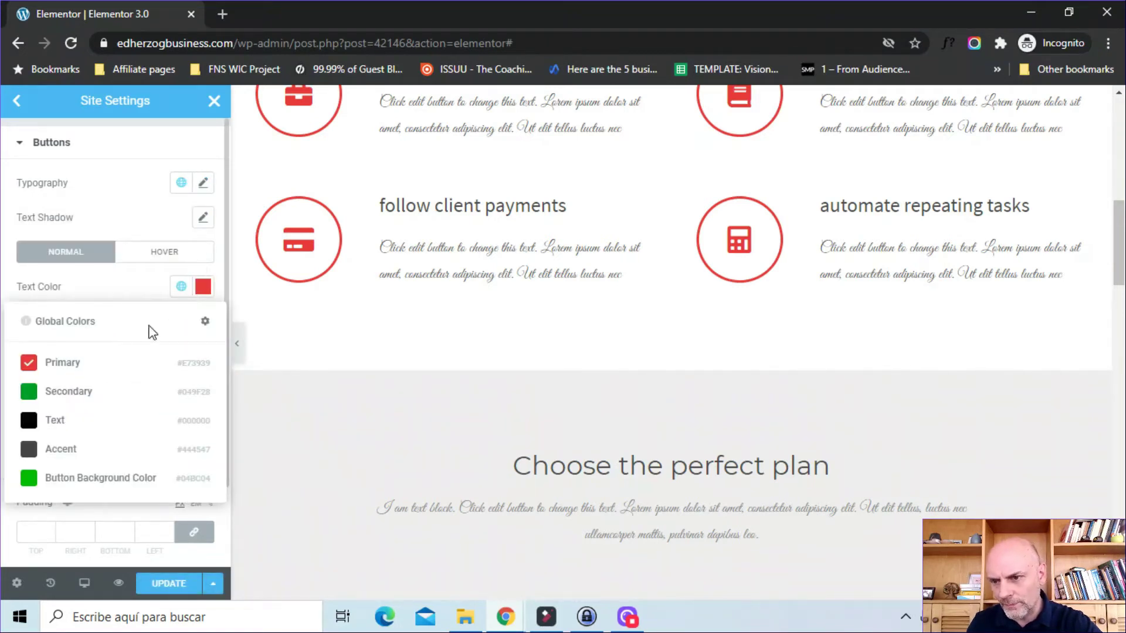
pyautogui.click(30, 421)
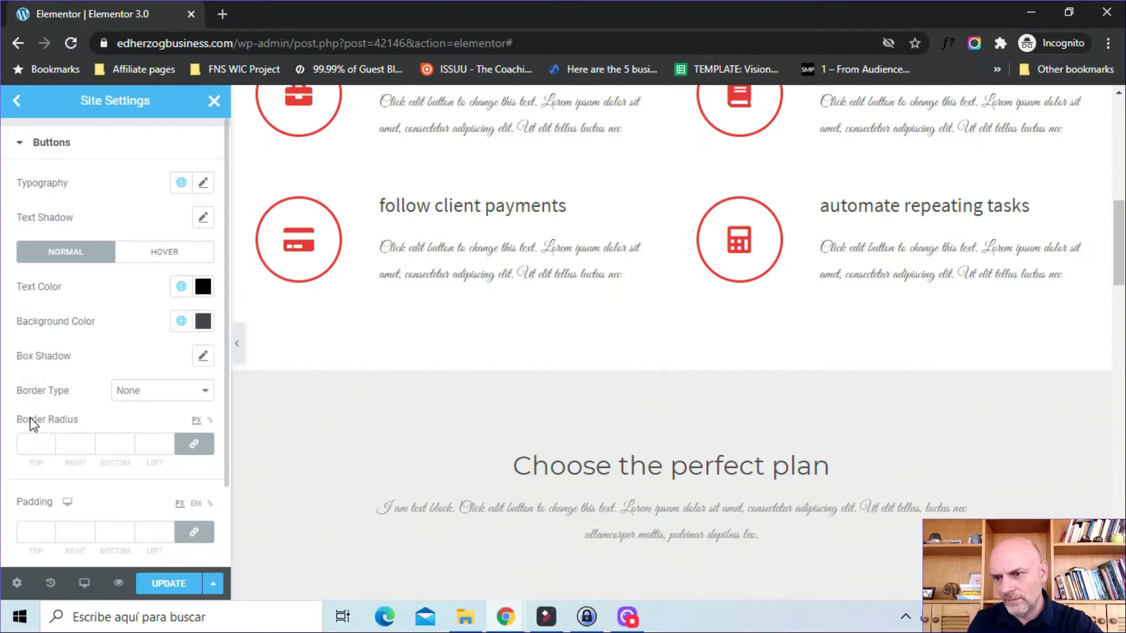
# Step: Set the buttons' normal background color to the global Primary color and save the site settings
pyautogui.click(181, 322)
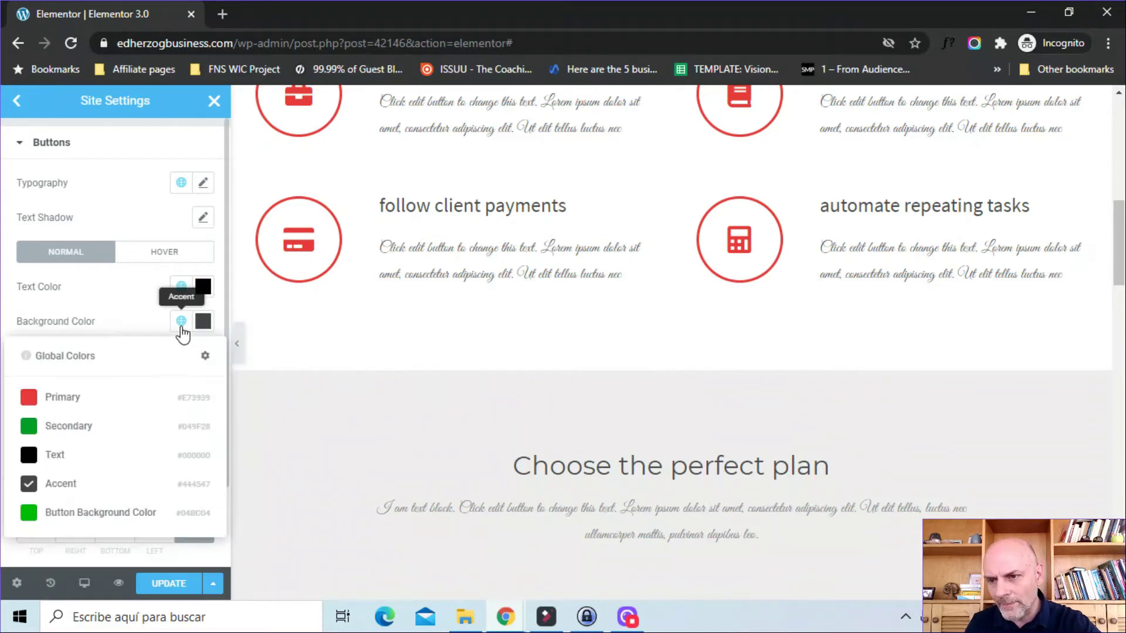
pyautogui.click(43, 399)
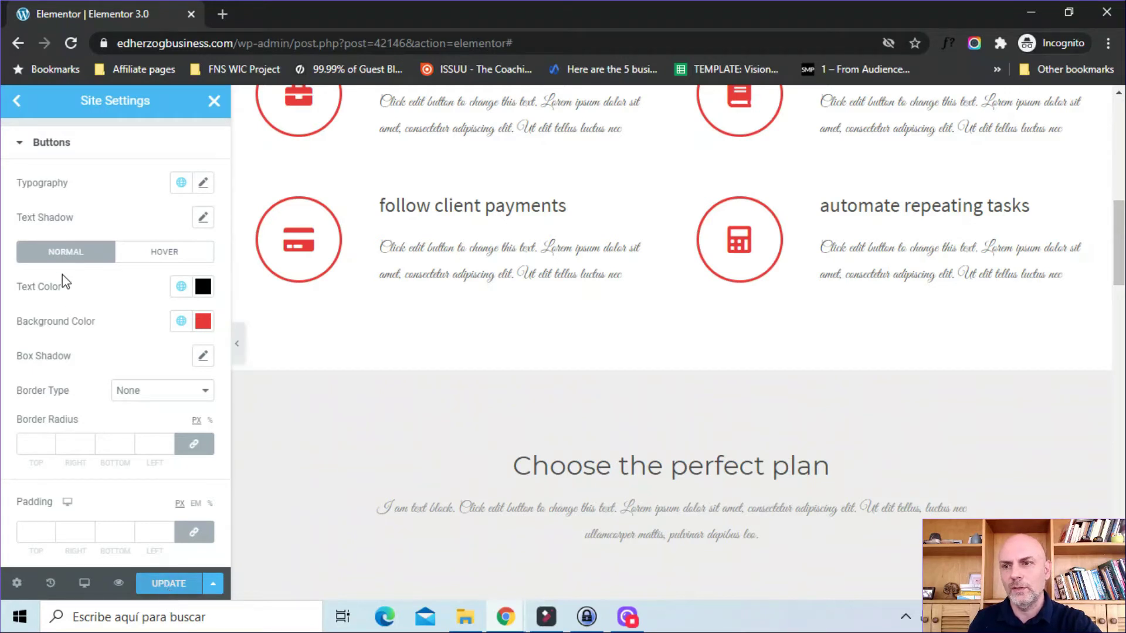
pyautogui.click(159, 586)
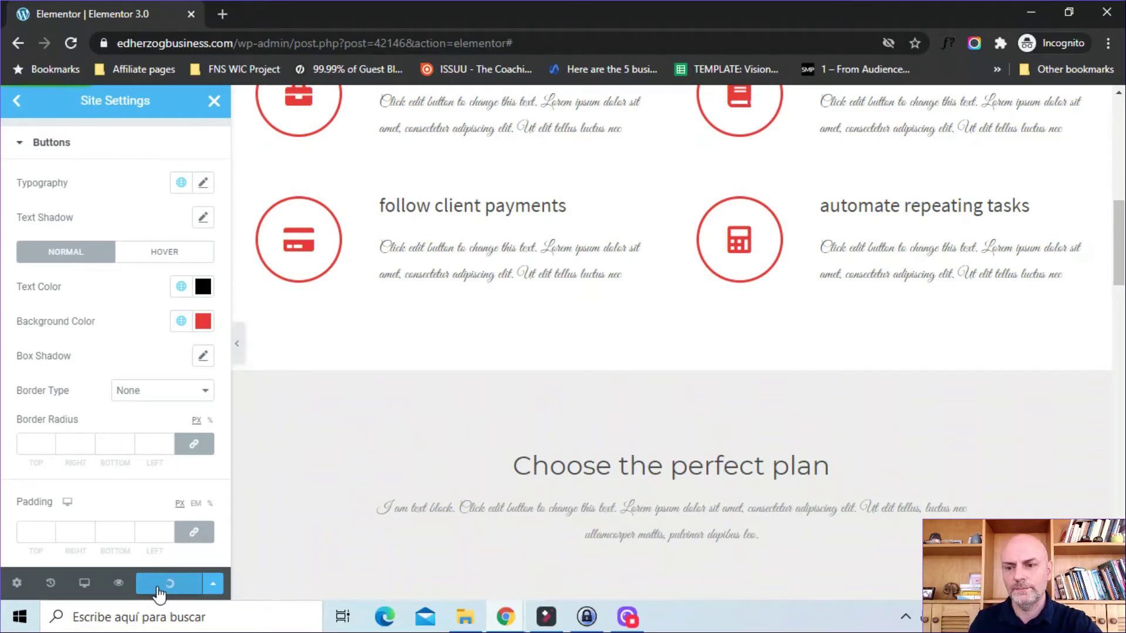
# Step: Open the theme style Form Fields settings and examine the global color choices for the label, including the linked Global Colors management page
pyautogui.click(16, 102)
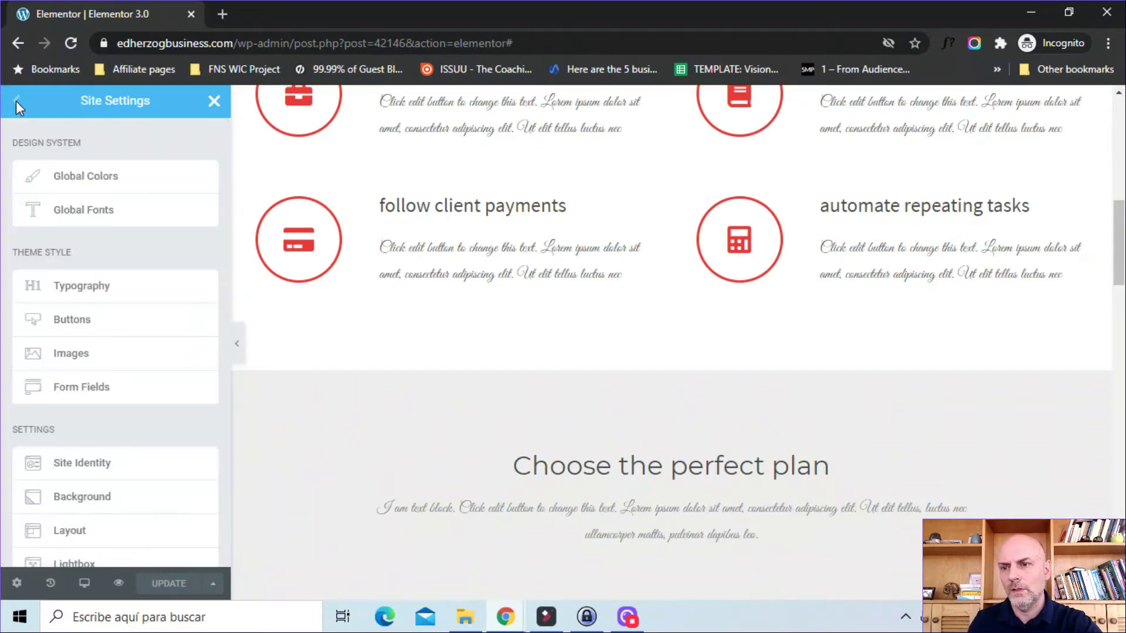
pyautogui.click(68, 388)
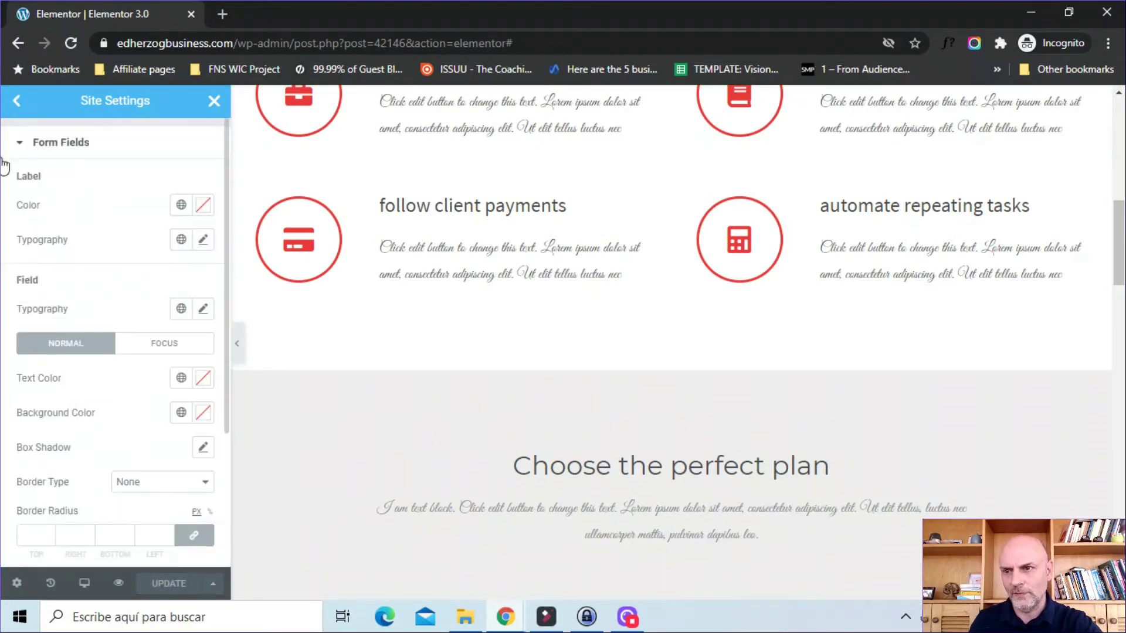
pyautogui.click(183, 206)
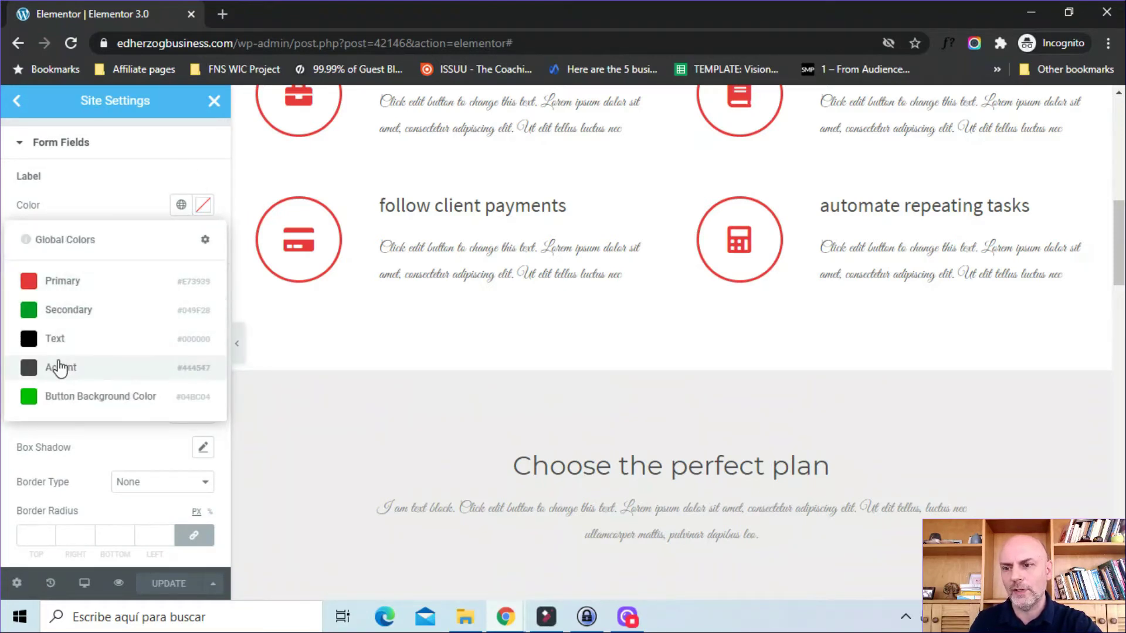
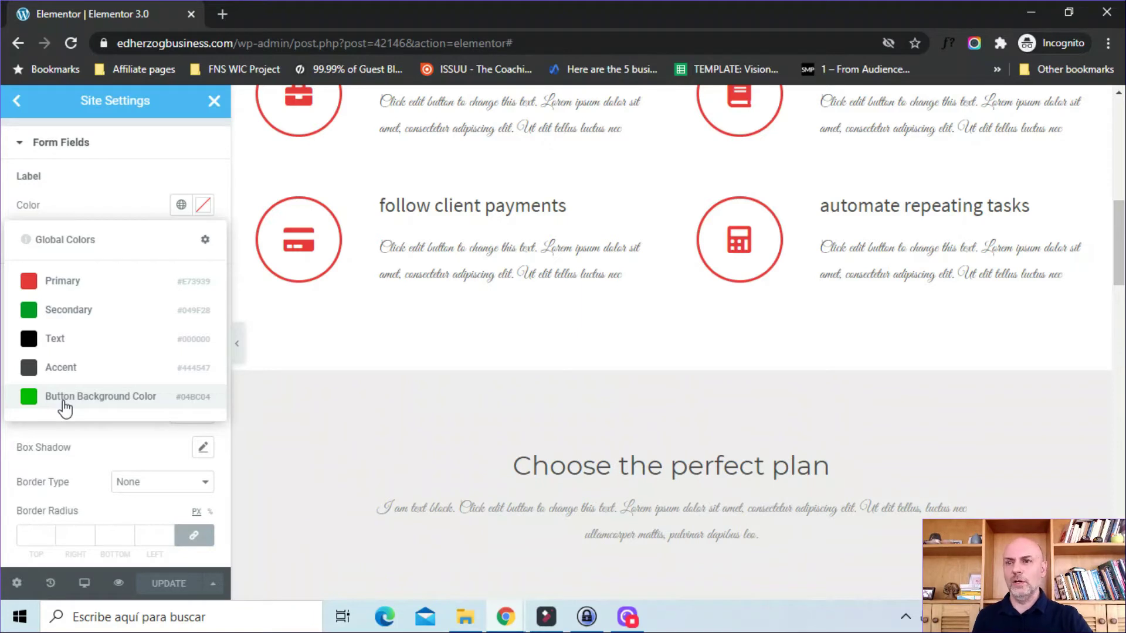
pyautogui.click(120, 100)
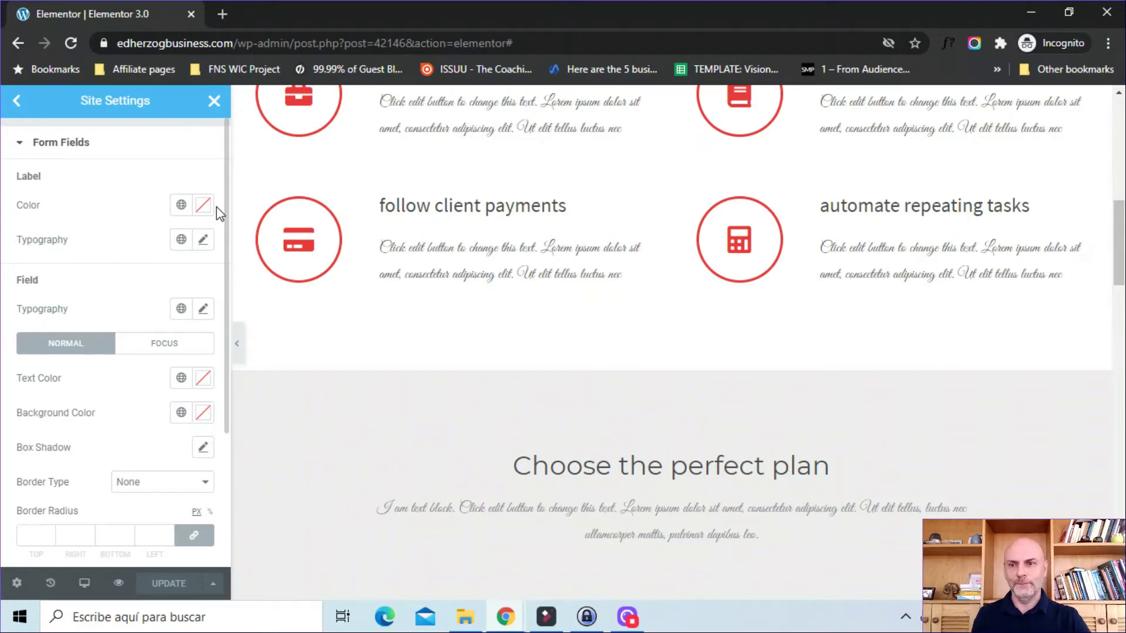
pyautogui.click(182, 208)
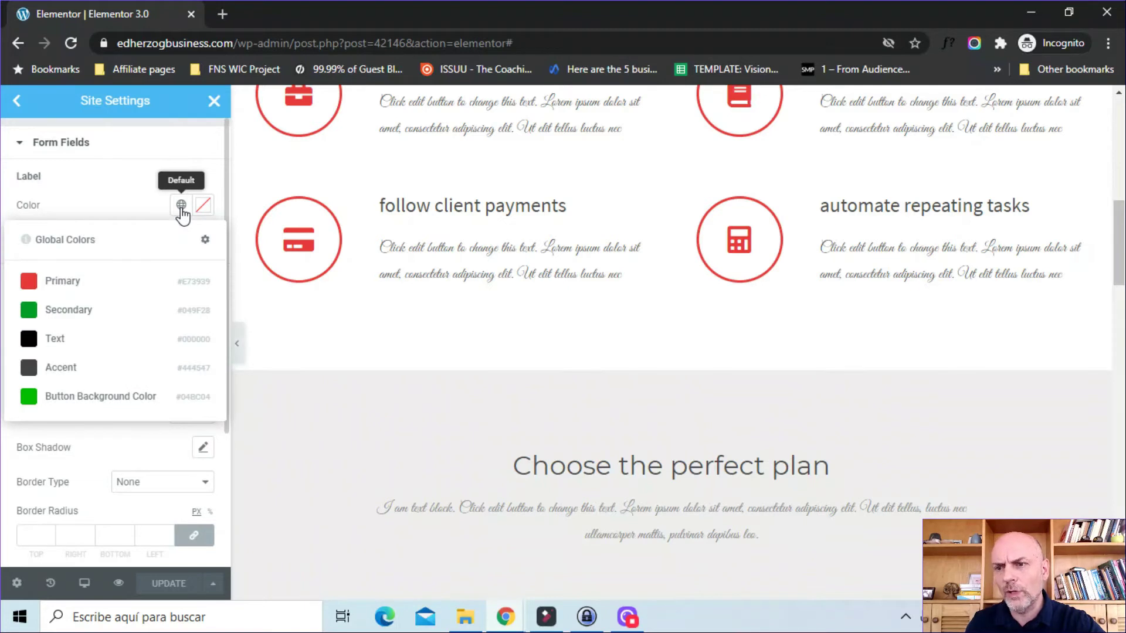
pyautogui.click(206, 242)
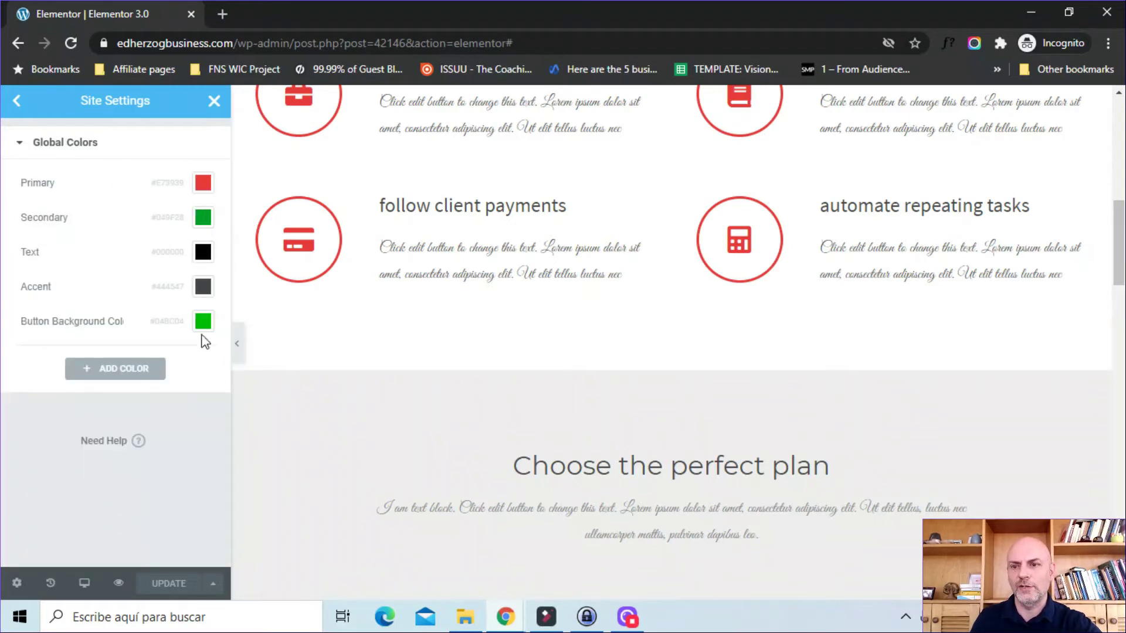
pyautogui.click(17, 104)
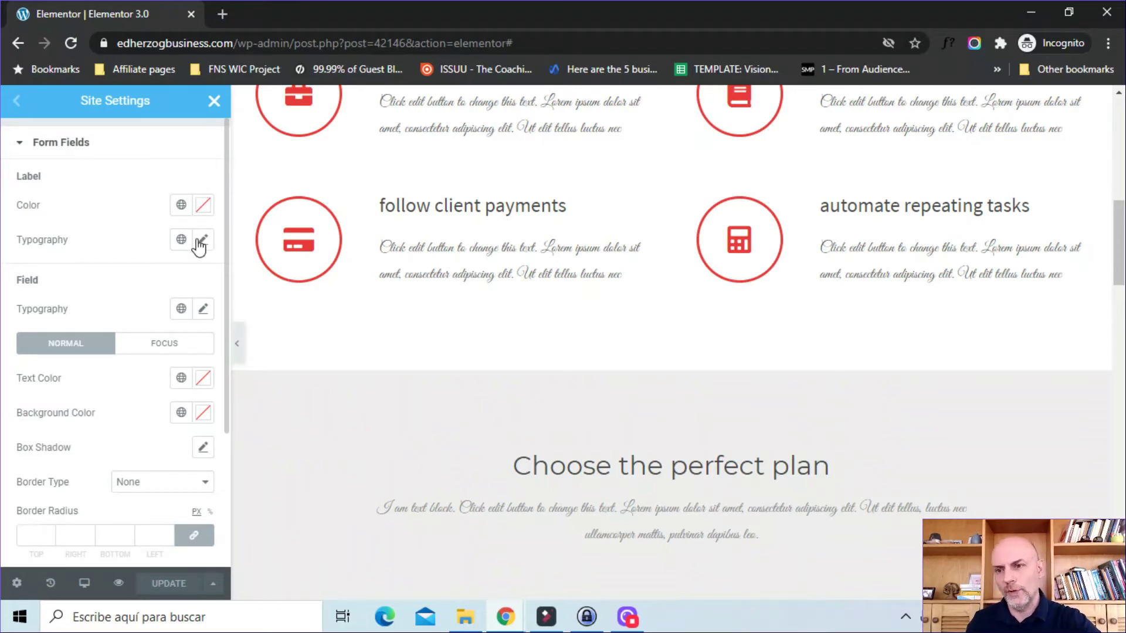
# Step: Examine the global font choices for the form fields' field and label typography, including the linked Global Fonts management page
pyautogui.click(181, 310)
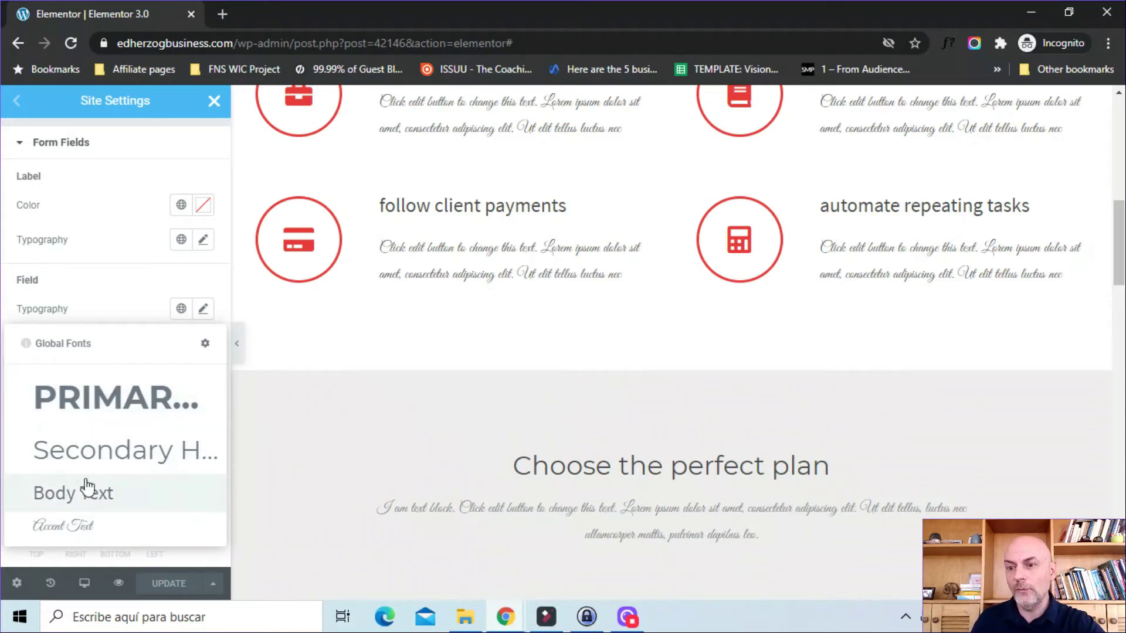
pyautogui.click(205, 344)
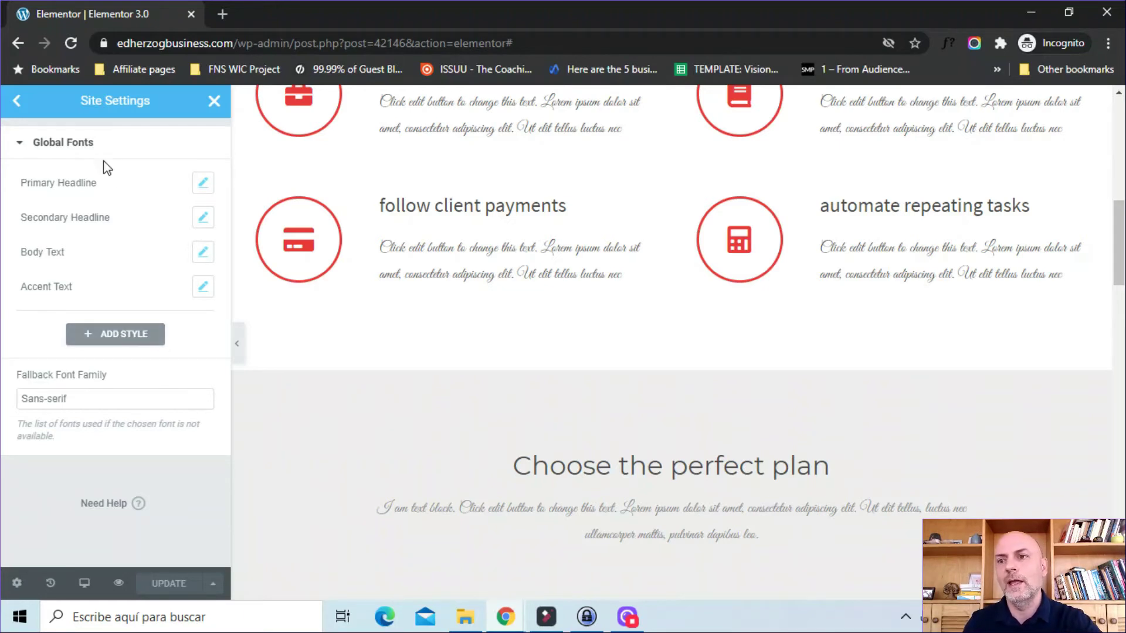
pyautogui.click(15, 103)
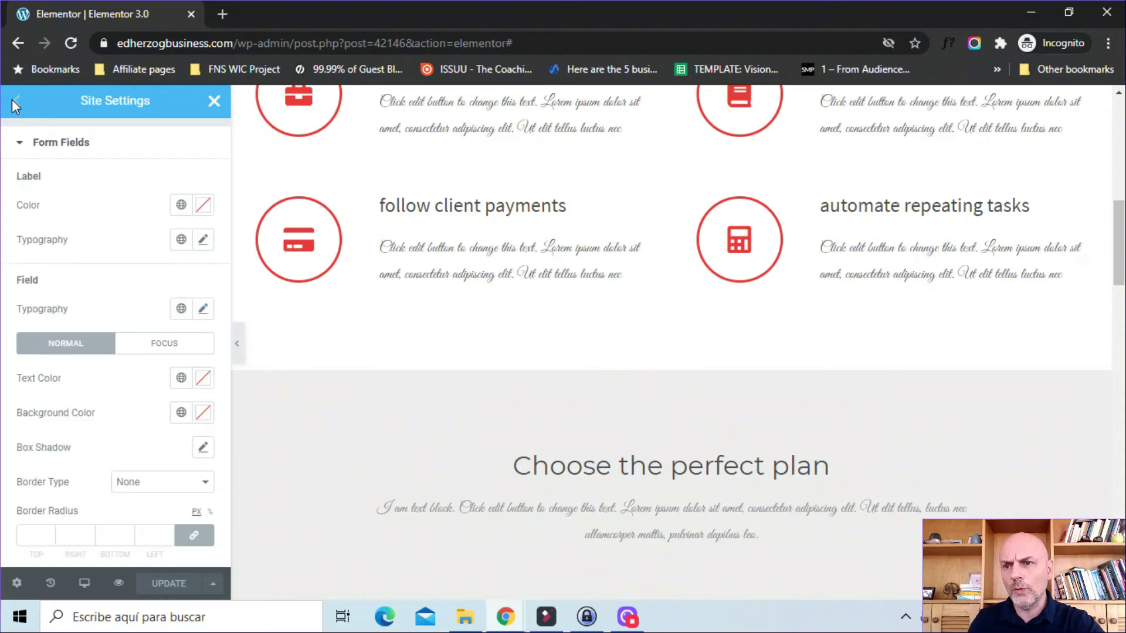
pyautogui.click(182, 241)
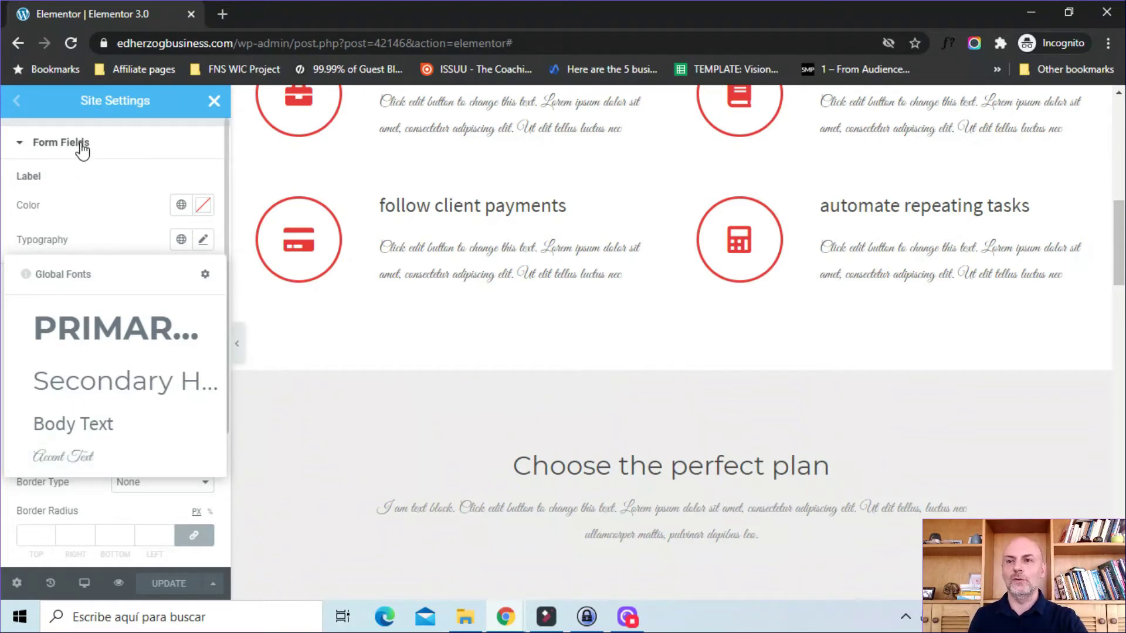
pyautogui.click(123, 104)
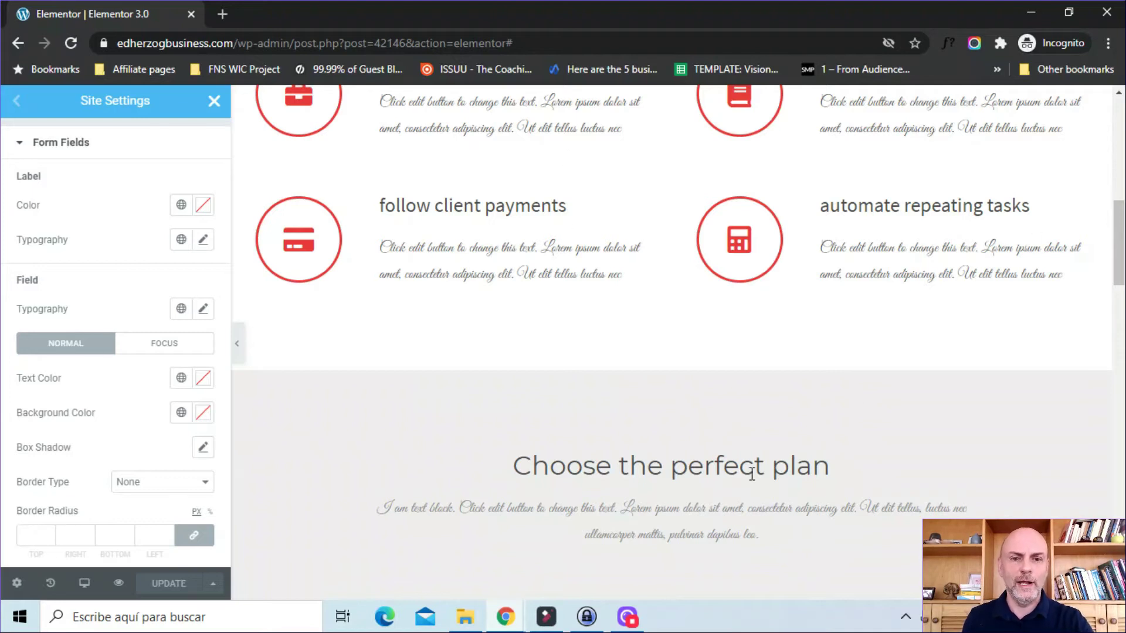
# Step: Leave the site settings and try the Secondary Headline, Body Text and Accent Text global fonts on the hero heading, ending on Primary Headline
pyautogui.click(217, 110)
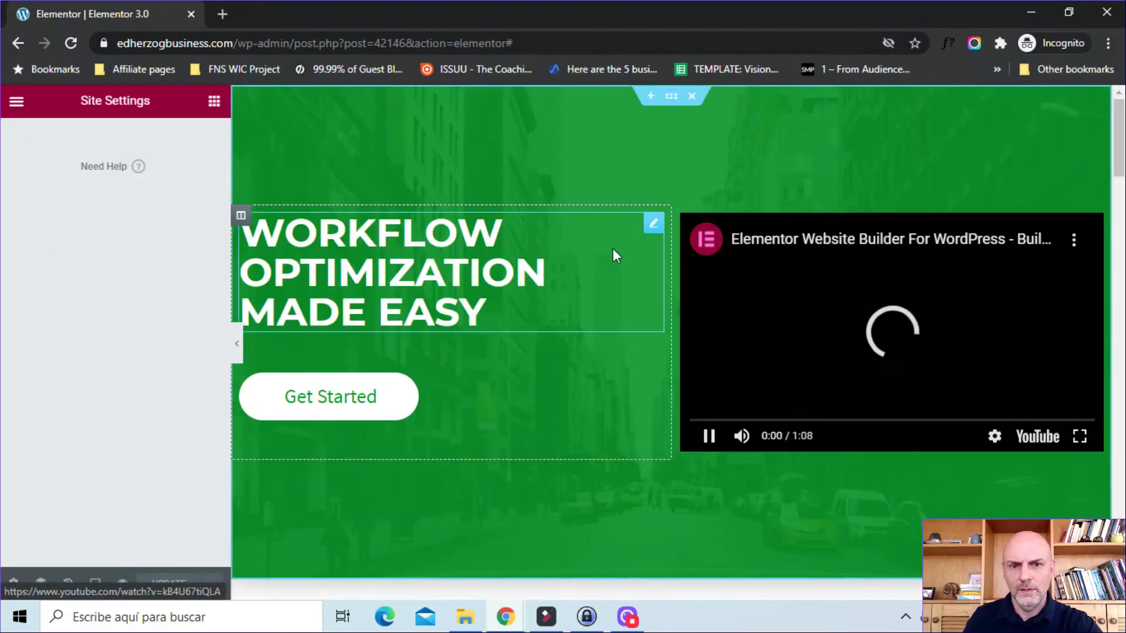
pyautogui.click(652, 225)
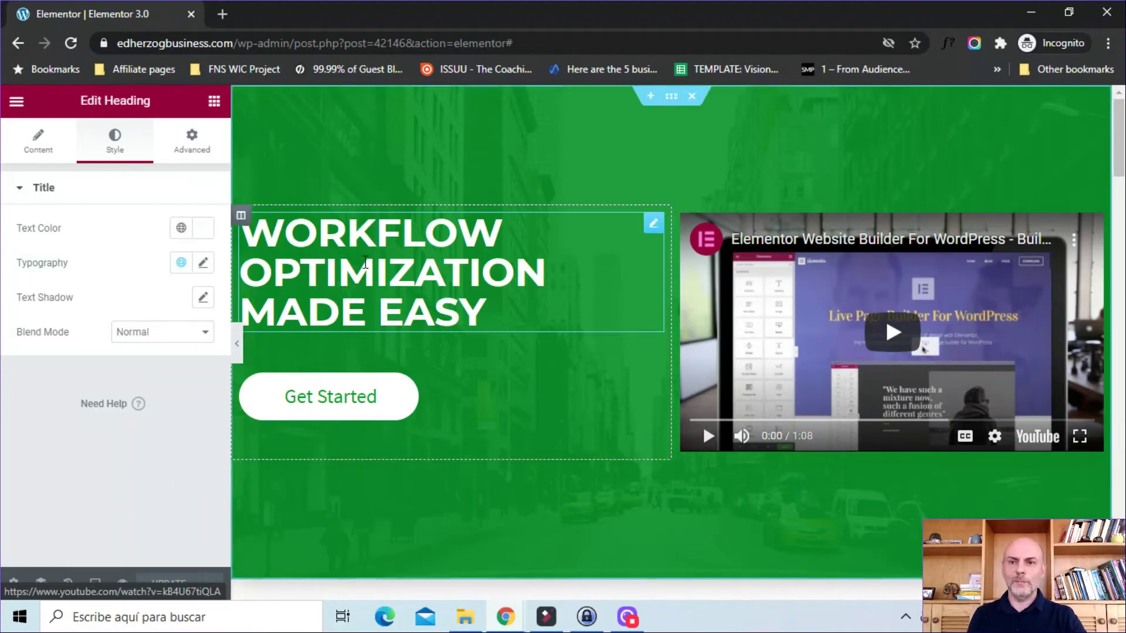
pyautogui.click(181, 263)
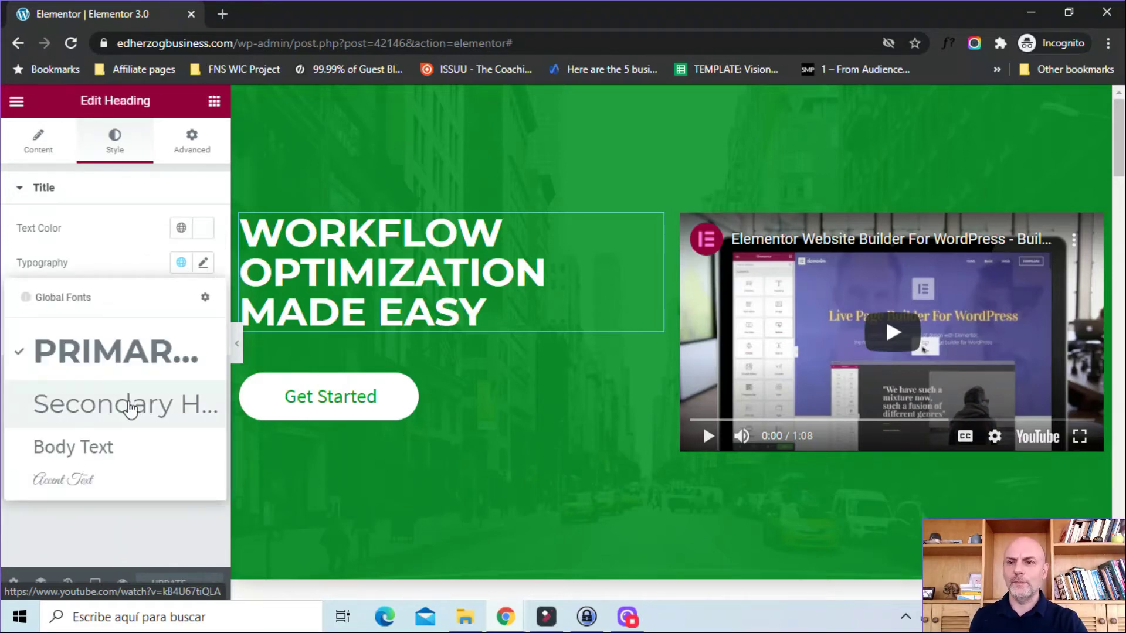
pyautogui.click(110, 426)
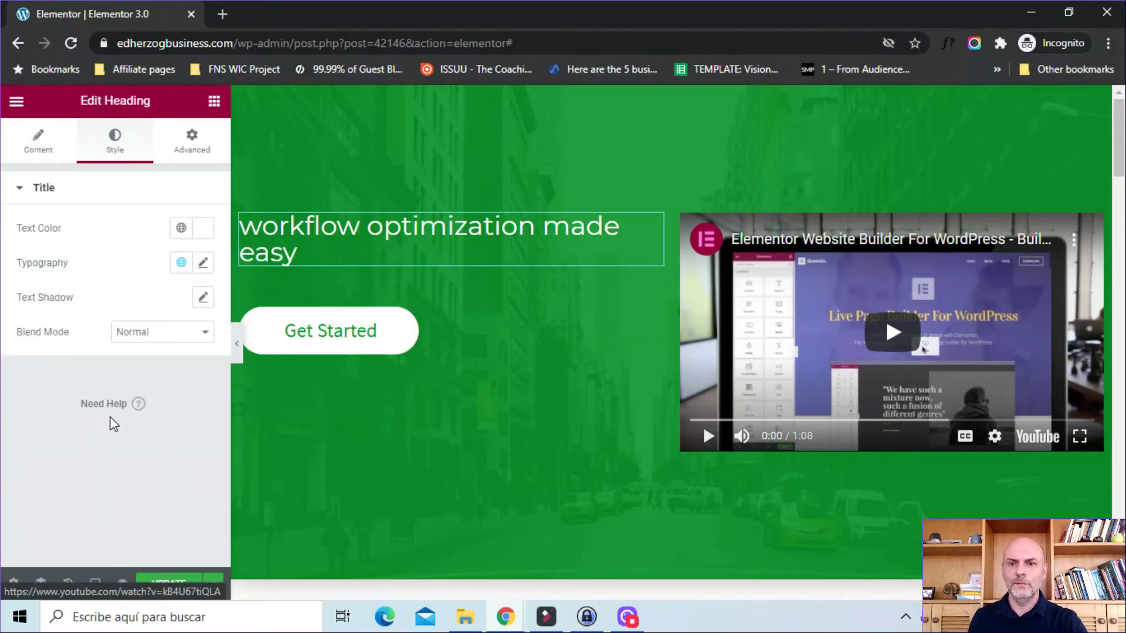
pyautogui.click(182, 262)
pyautogui.click(82, 449)
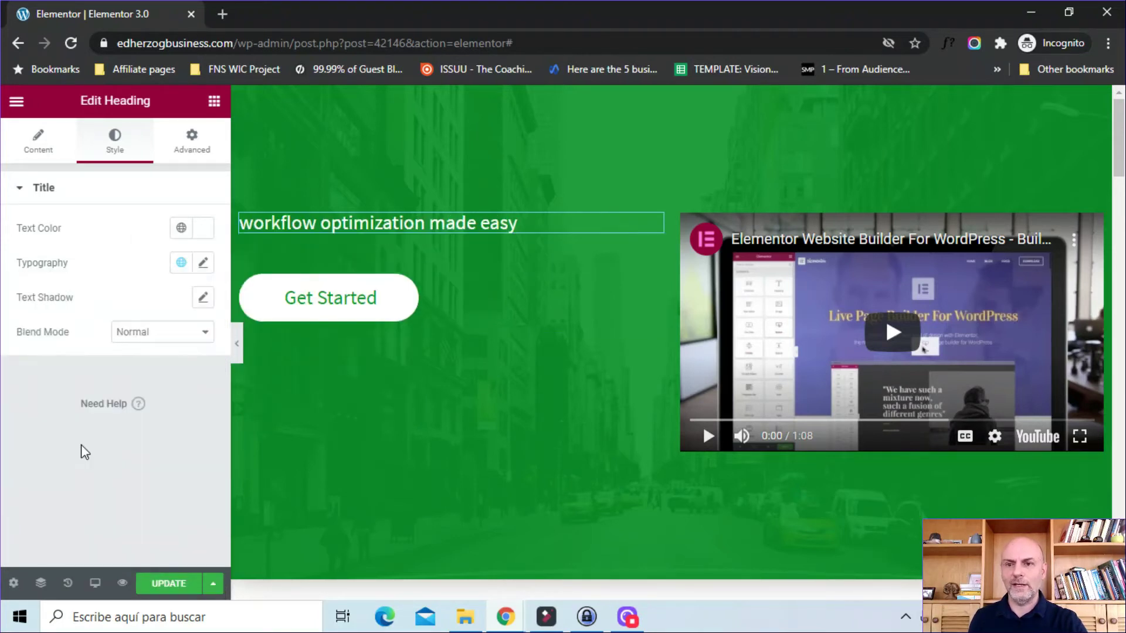
pyautogui.click(182, 263)
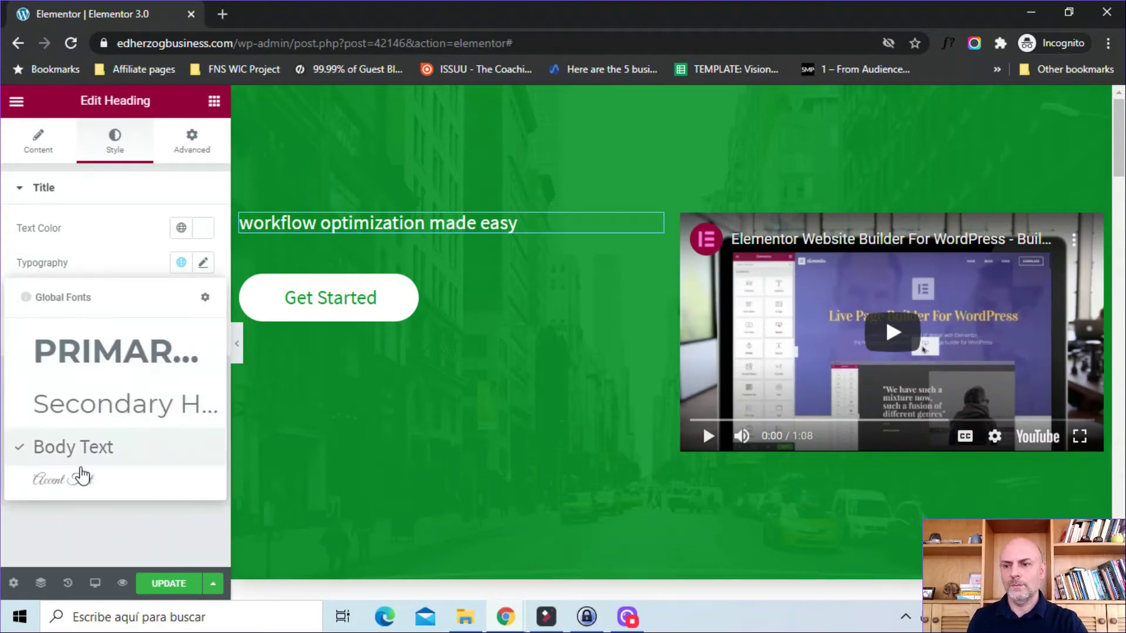
pyautogui.click(73, 485)
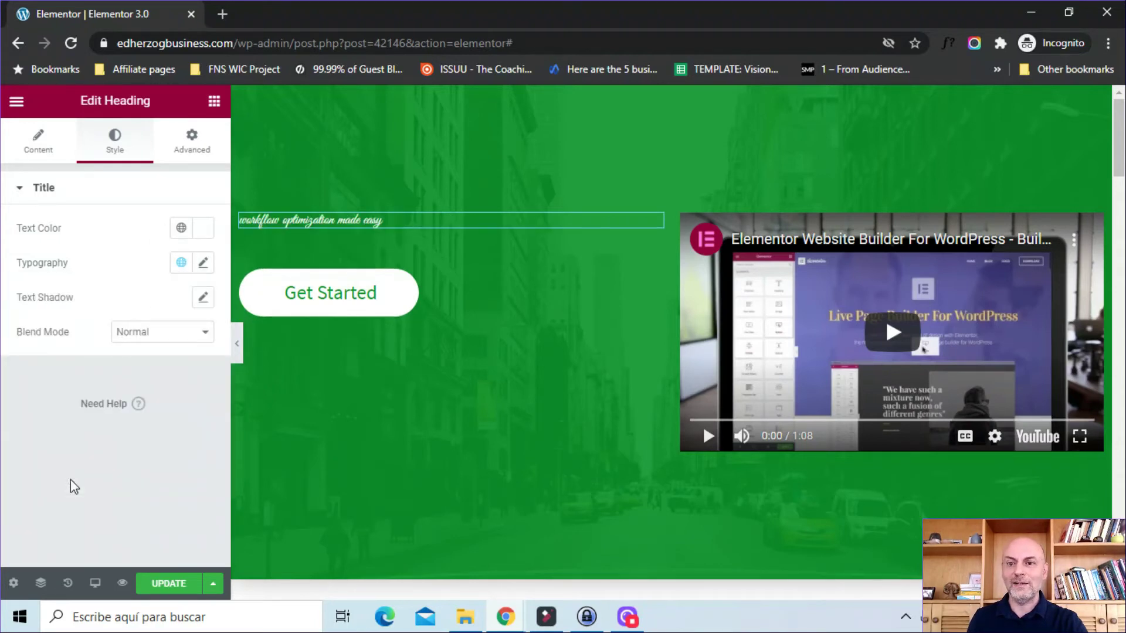
pyautogui.click(180, 263)
pyautogui.click(125, 350)
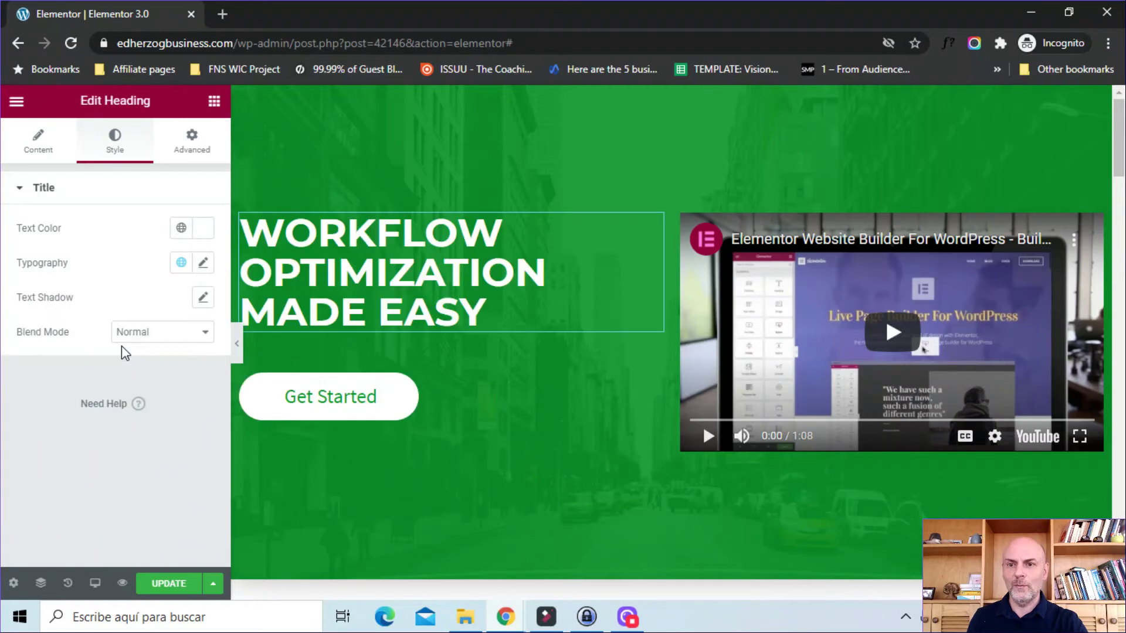
# Step: Try the global Primary, Secondary and Text colors in turn as the hero heading's text color
pyautogui.click(182, 229)
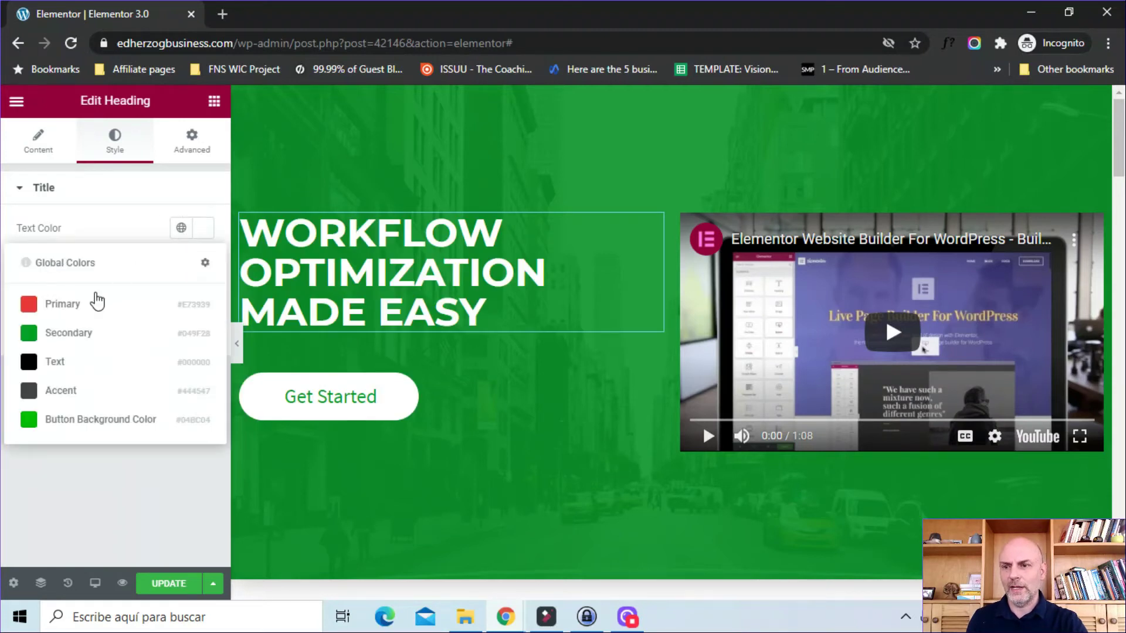
pyautogui.click(79, 307)
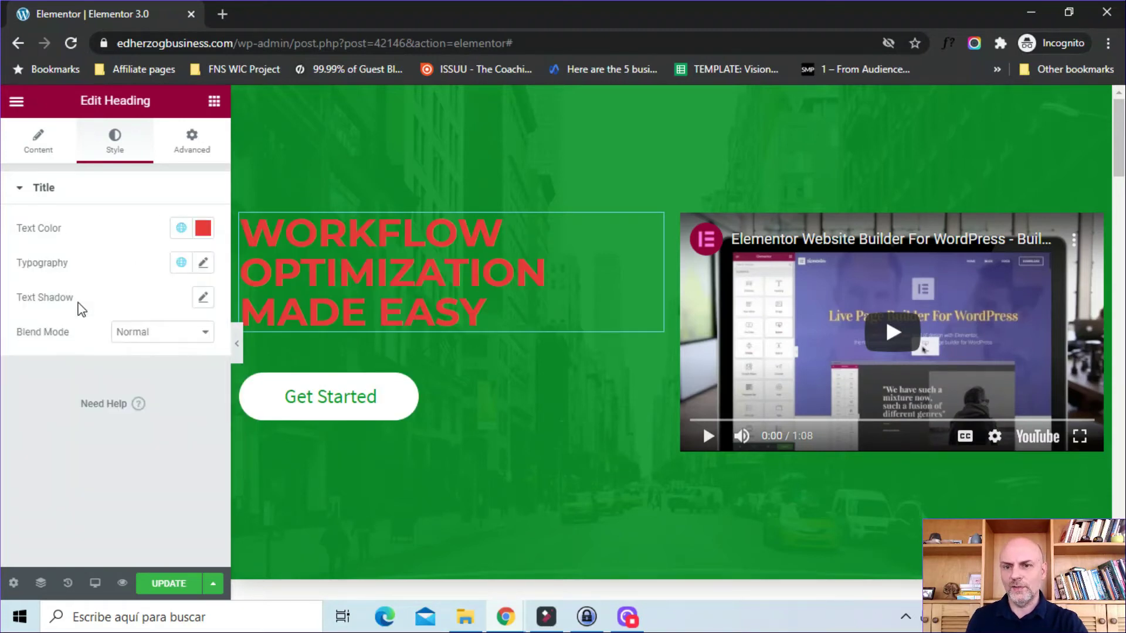
pyautogui.click(181, 228)
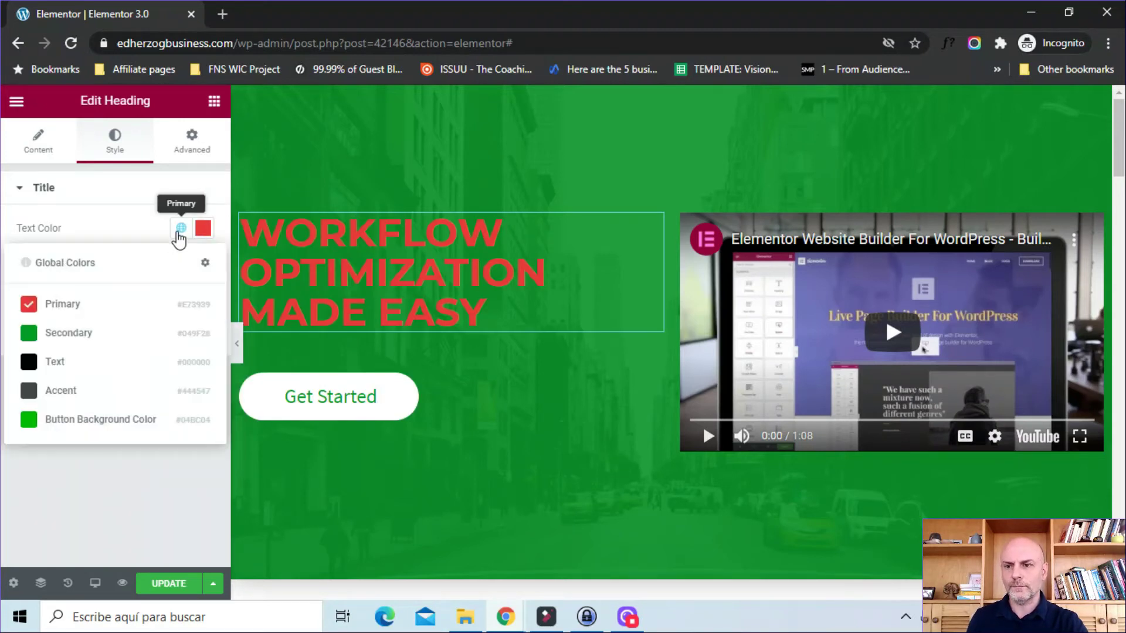
pyautogui.click(69, 333)
pyautogui.click(181, 231)
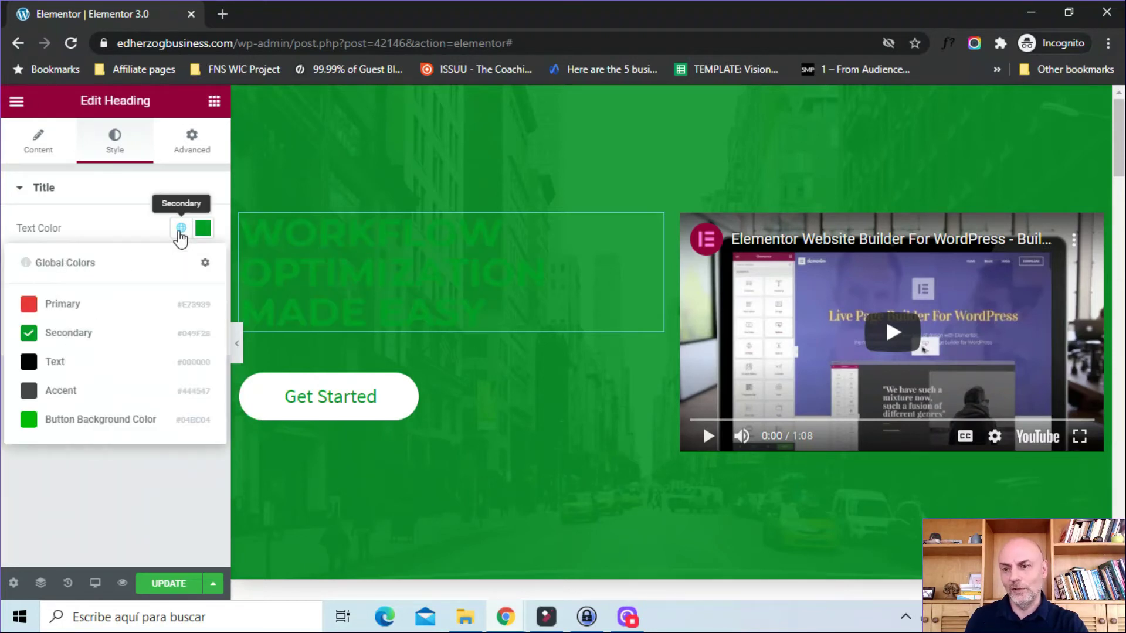
pyautogui.click(62, 364)
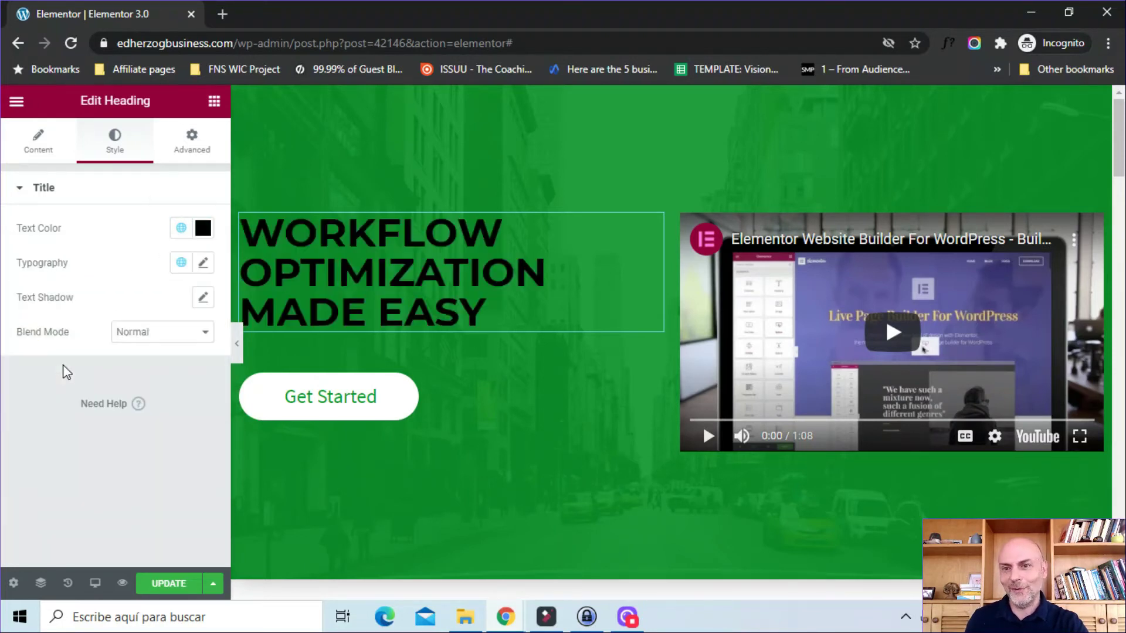
# Step: Set the hero heading's text color to the custom white #FFFFFF instead of a global color
pyautogui.click(180, 231)
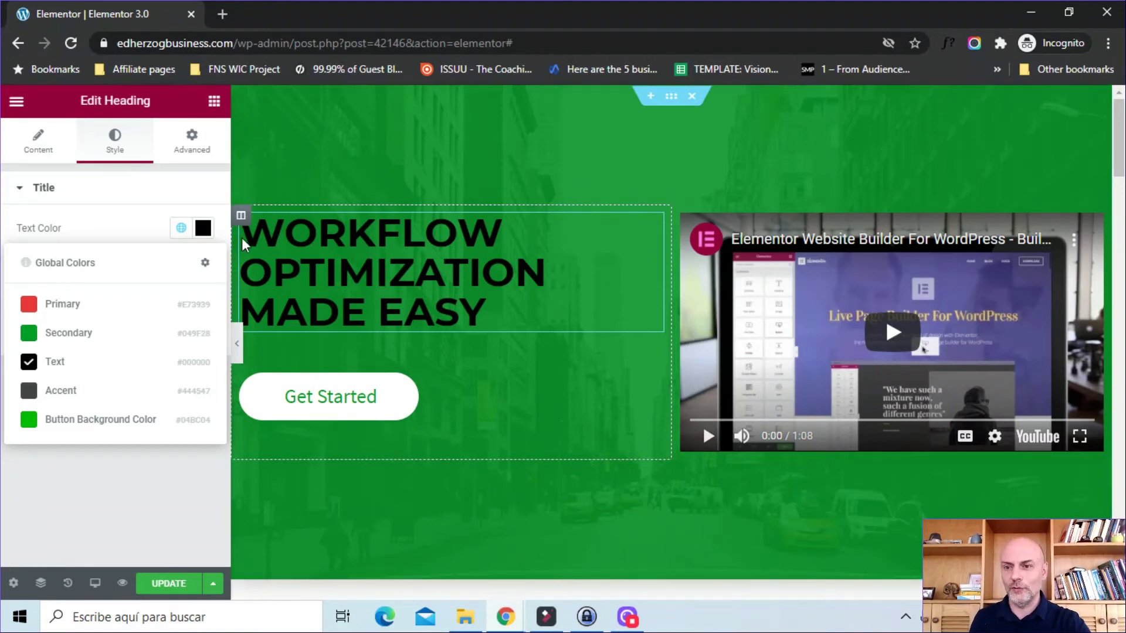
pyautogui.click(203, 229)
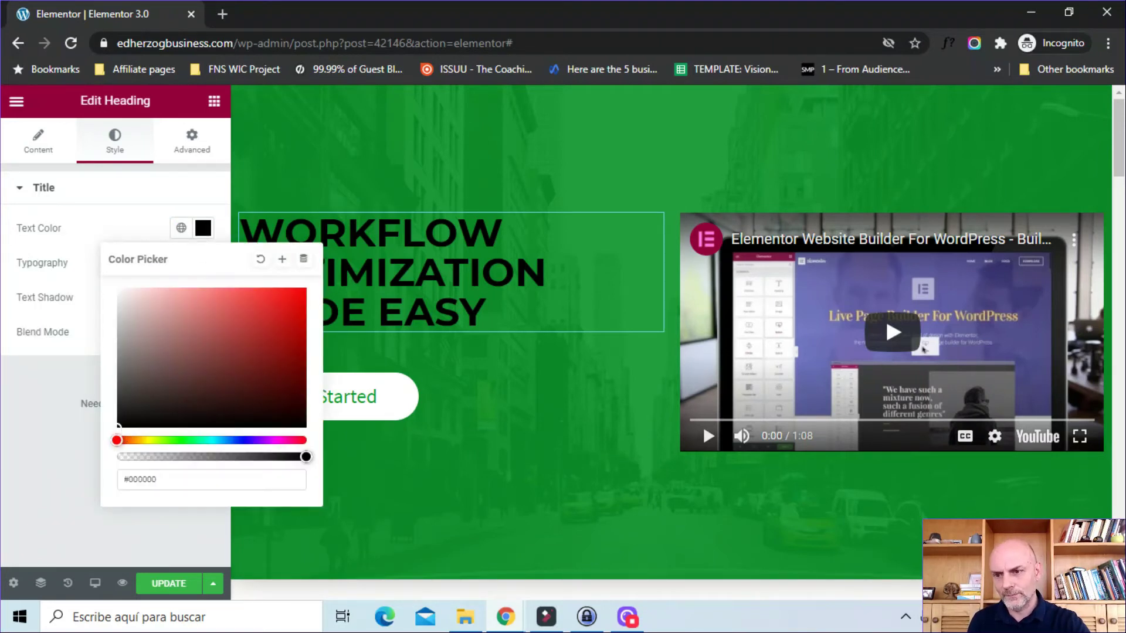
pyautogui.click(119, 425)
pyautogui.moveTo(115, 352); pyautogui.dragTo(117, 286)
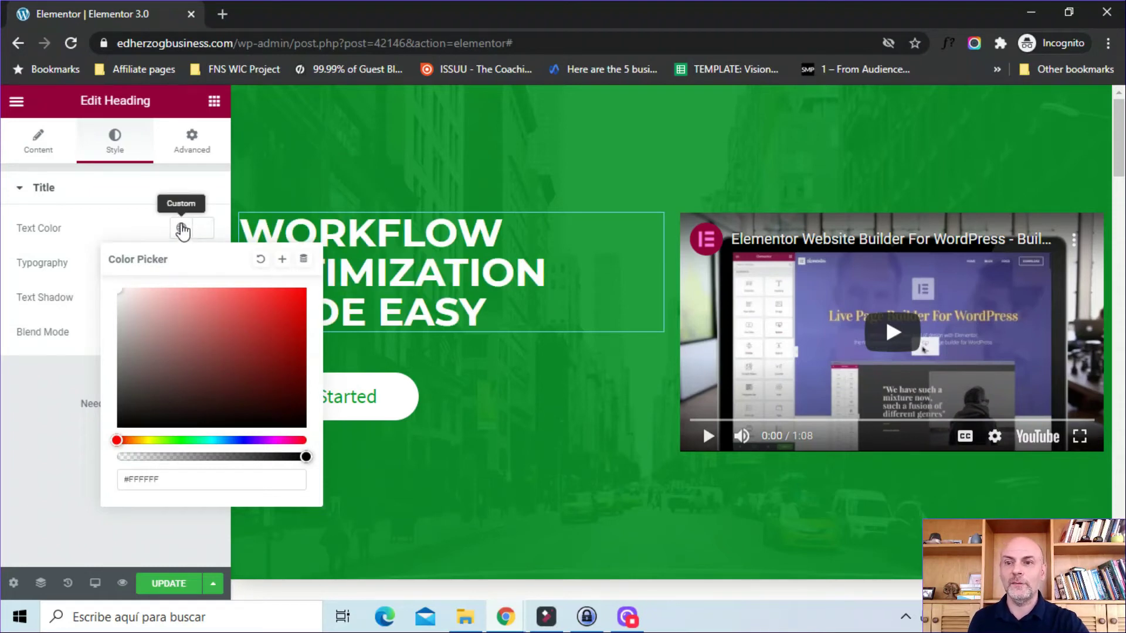
pyautogui.click(16, 494)
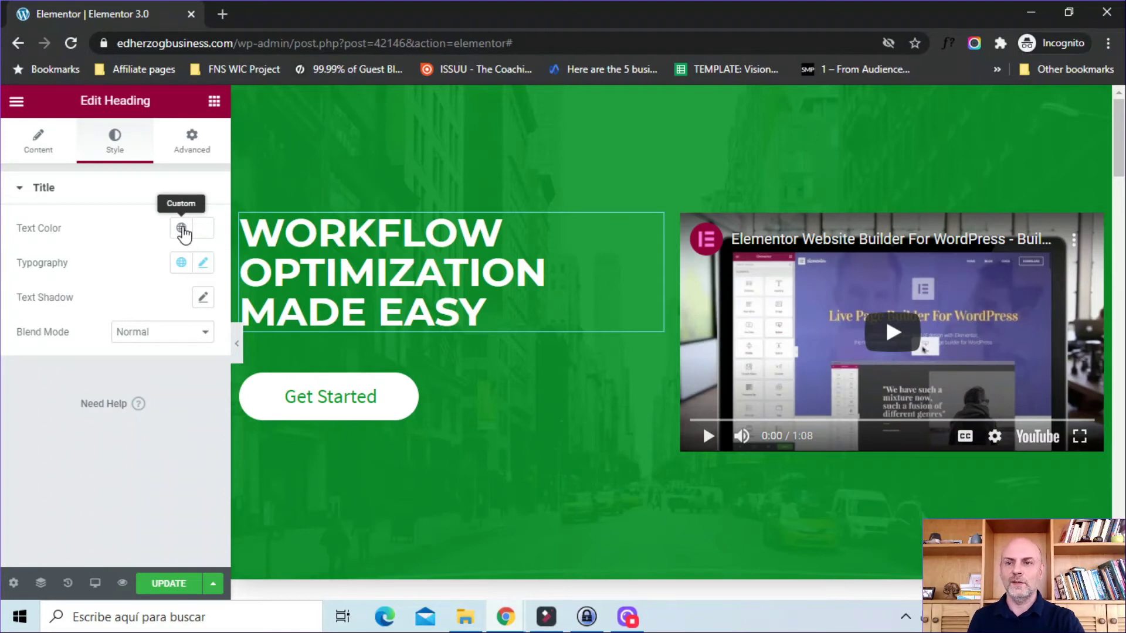
# Step: Examine the heading's global font choices and their management page, and return to the site settings overview
pyautogui.click(182, 264)
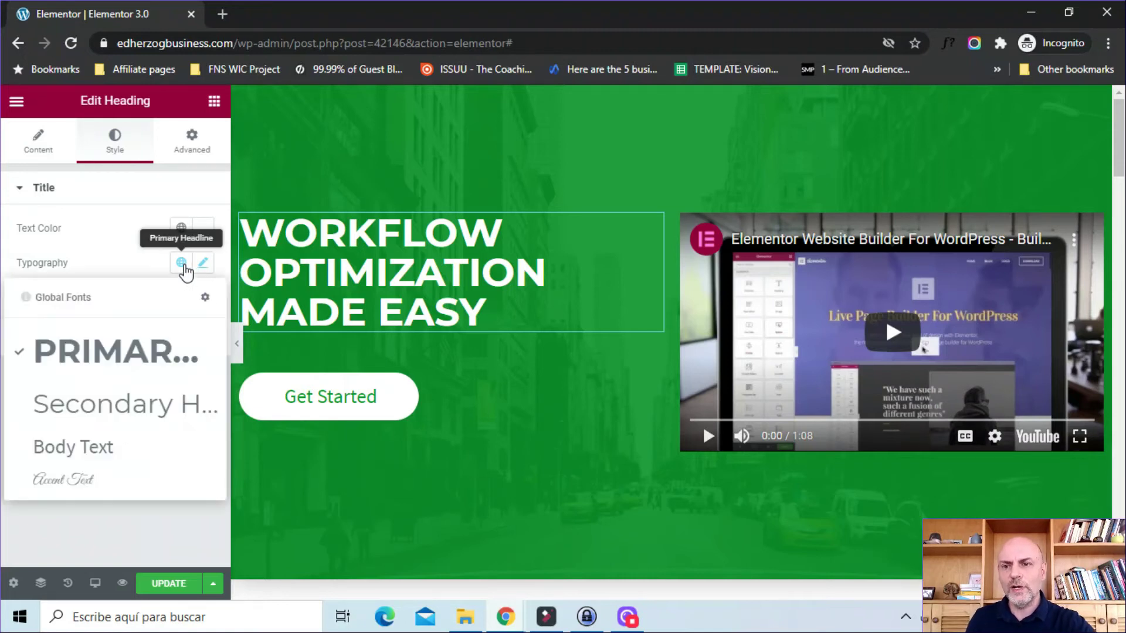
pyautogui.click(205, 297)
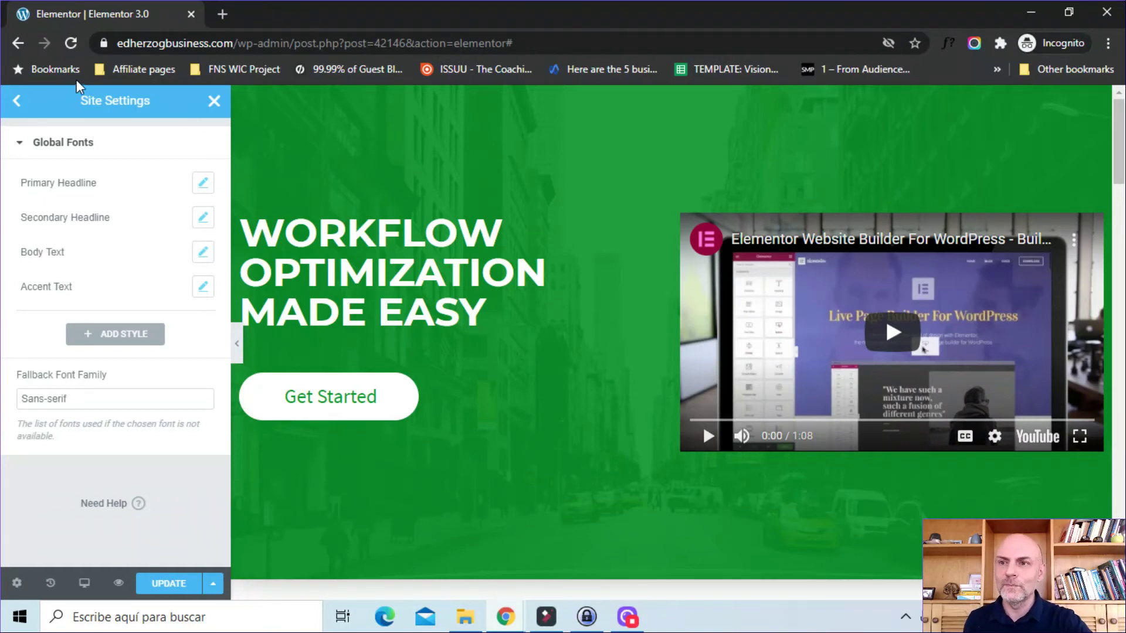
pyautogui.click(17, 102)
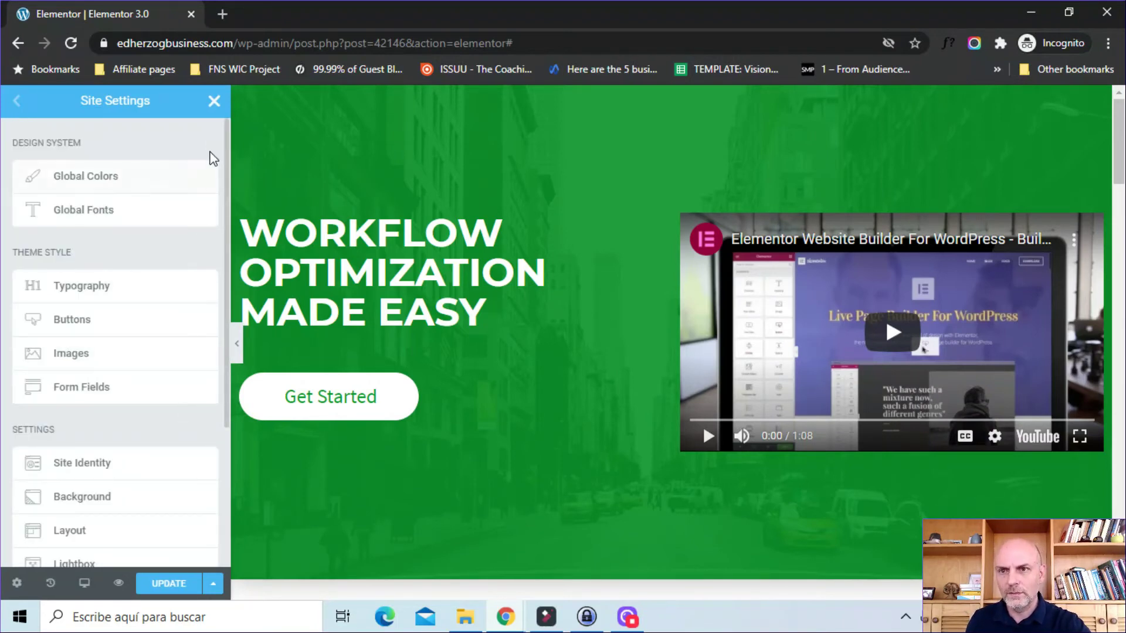
# Step: Leave the site settings and open the style settings of the hero section's Get Started button
pyautogui.click(214, 101)
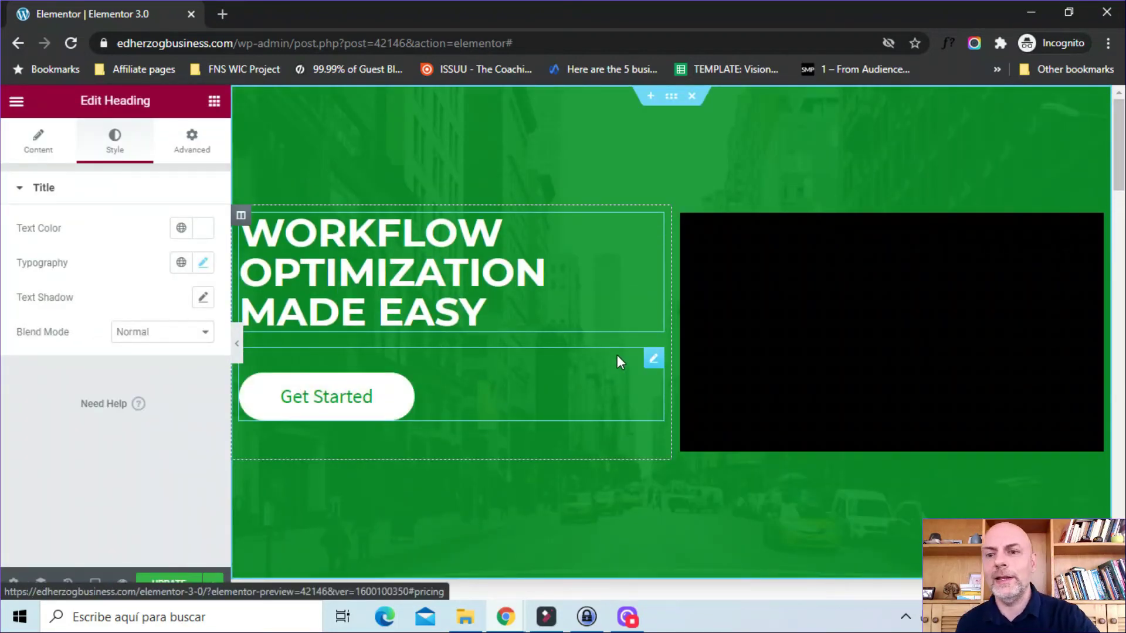
pyautogui.click(652, 360)
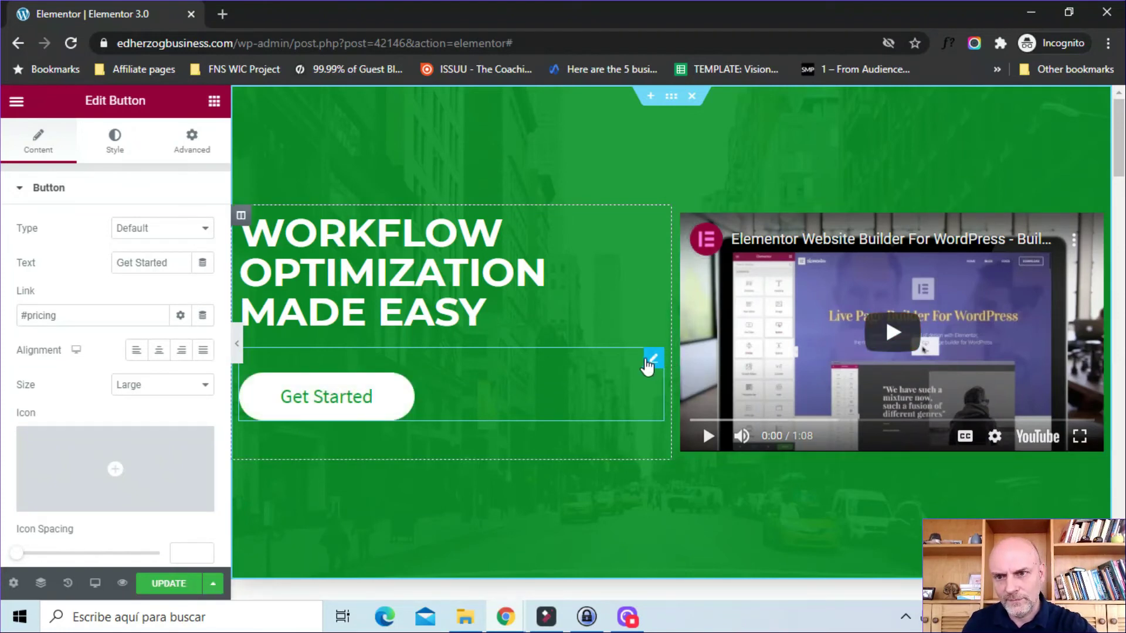
pyautogui.rightClick(114, 149)
pyautogui.click(114, 149)
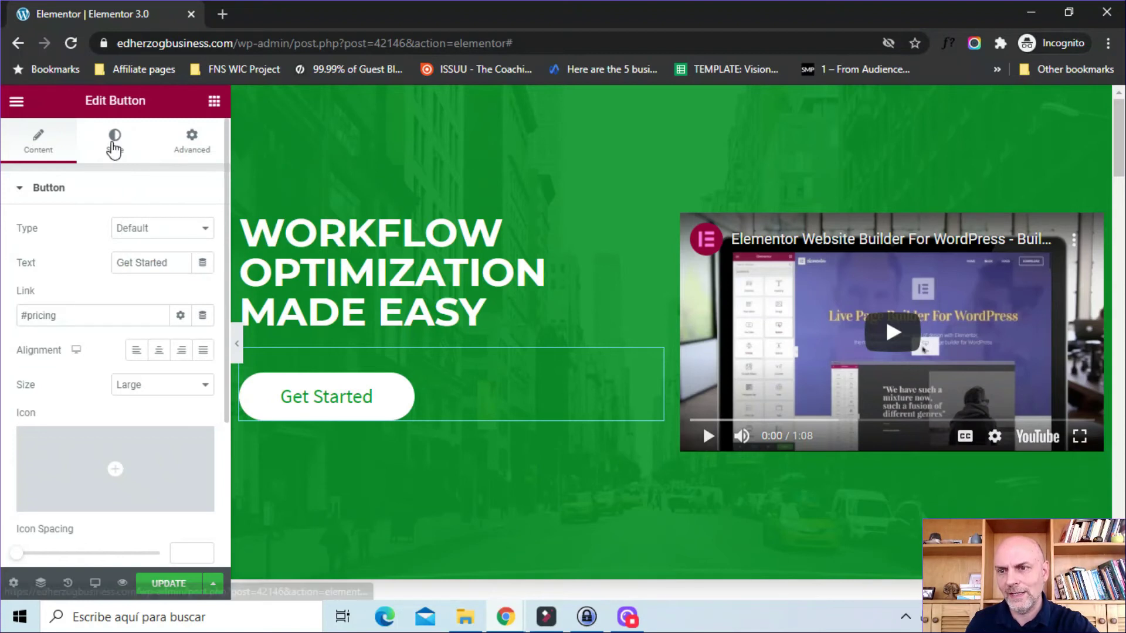
pyautogui.click(114, 150)
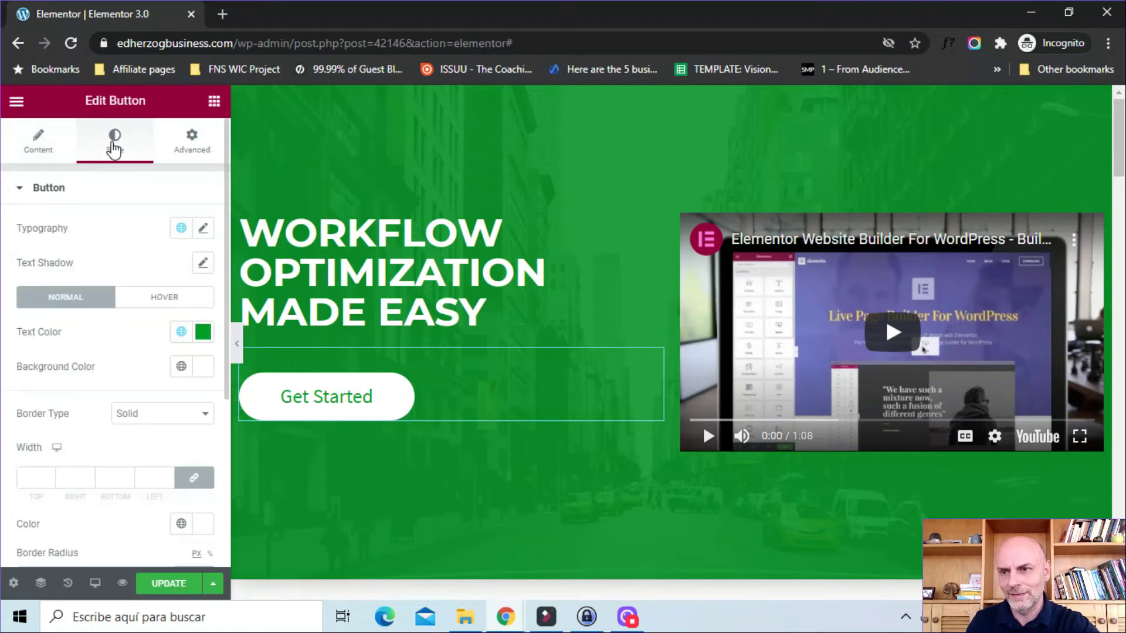
# Step: Try the Accent Text and Primary Headline global fonts on the Get Started button, ending on Body Text
pyautogui.click(183, 230)
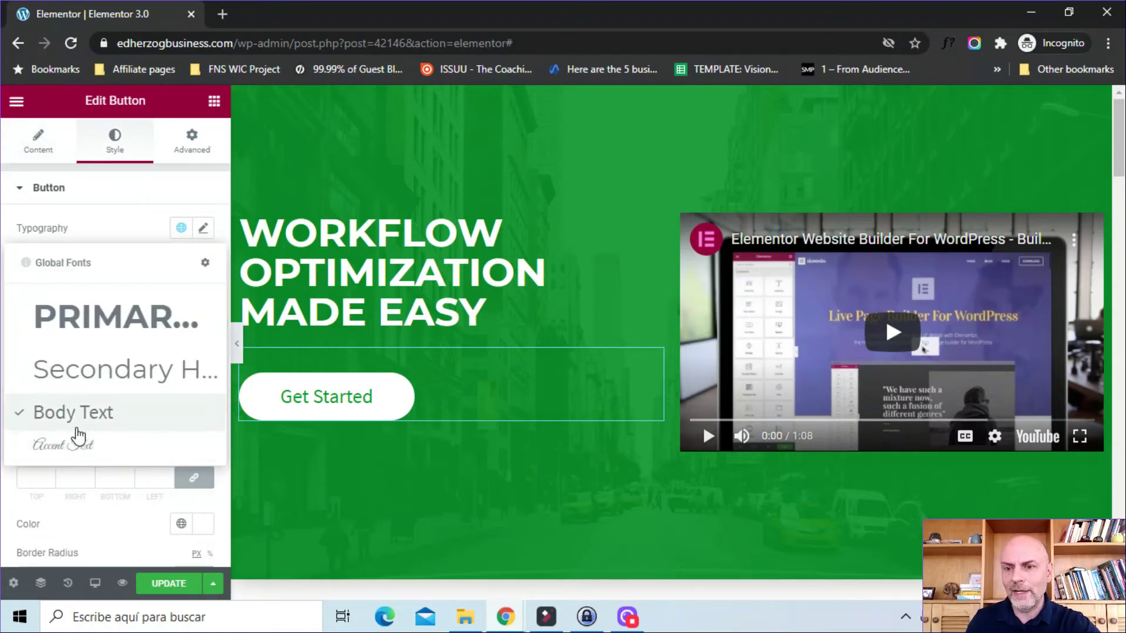
pyautogui.click(57, 445)
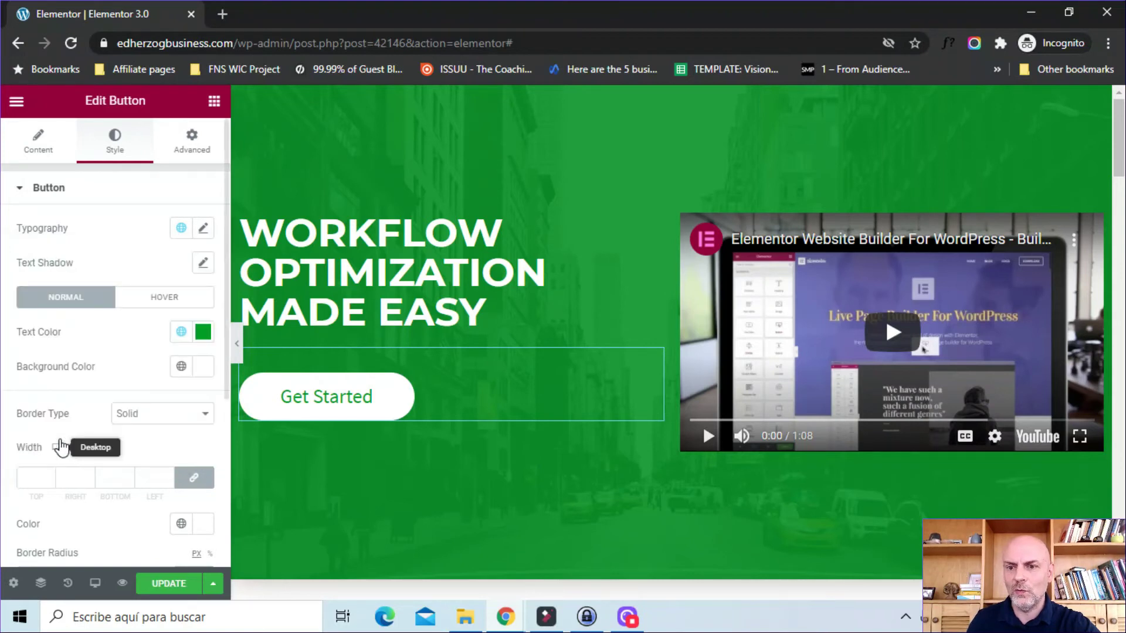
pyautogui.click(181, 228)
pyautogui.click(121, 325)
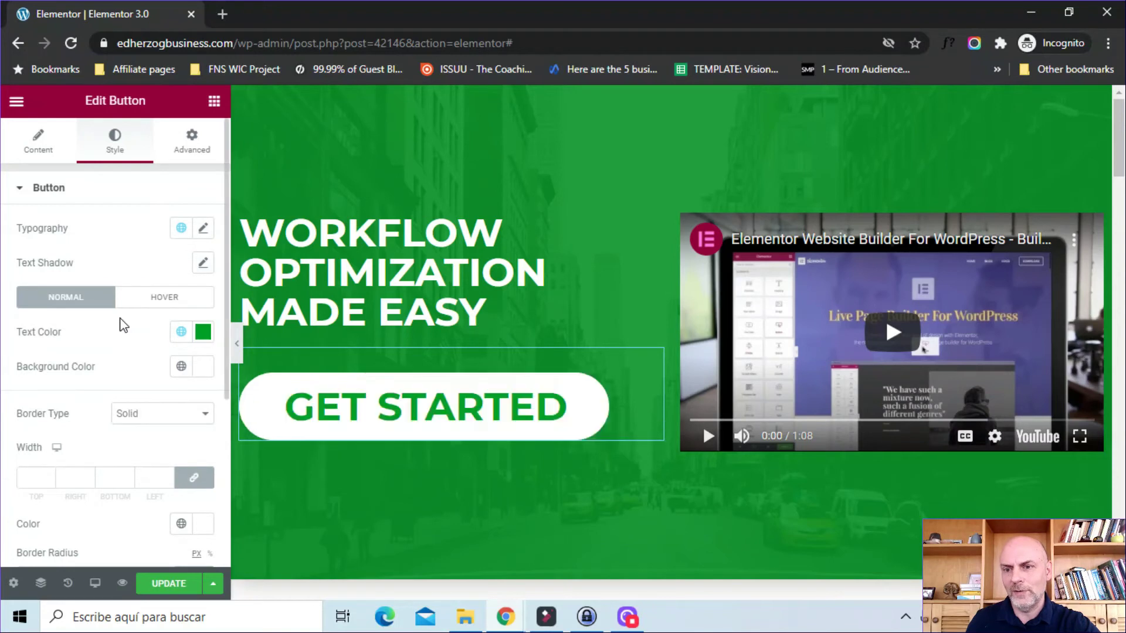
pyautogui.click(185, 230)
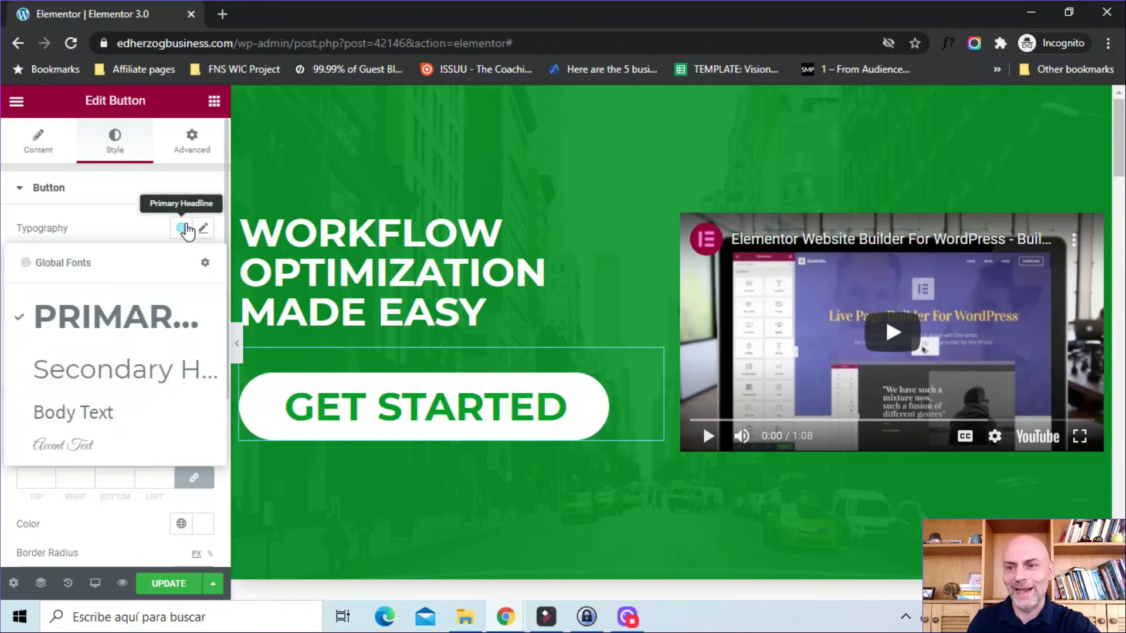
pyautogui.click(84, 417)
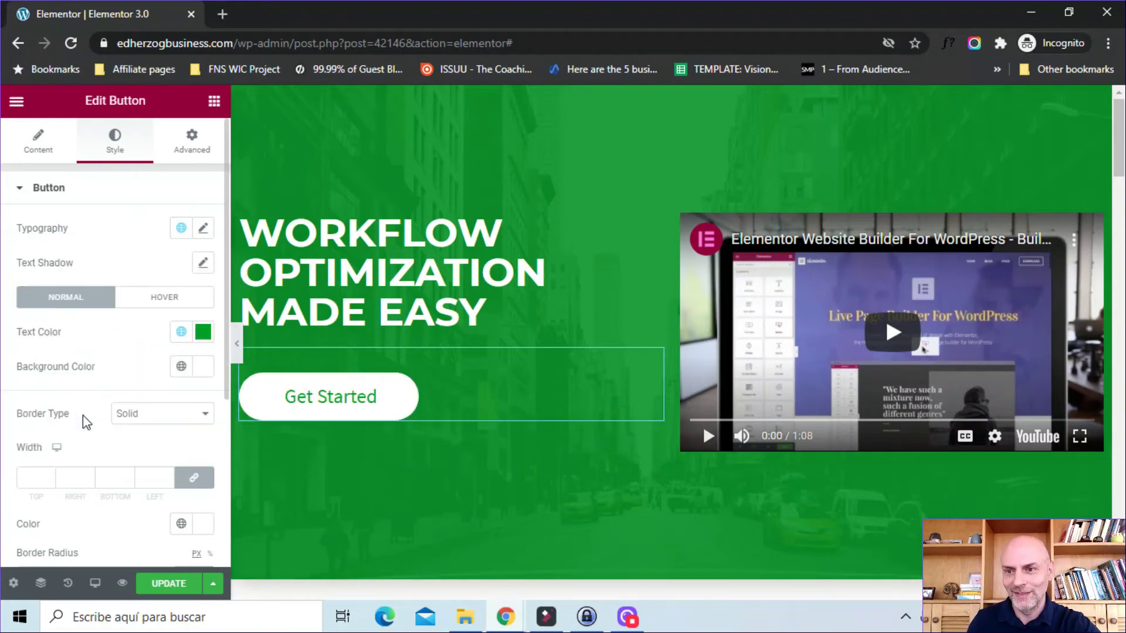
# Step: Try the global Primary and Text colors as the Get Started button's text color, ending on Secondary
pyautogui.click(180, 334)
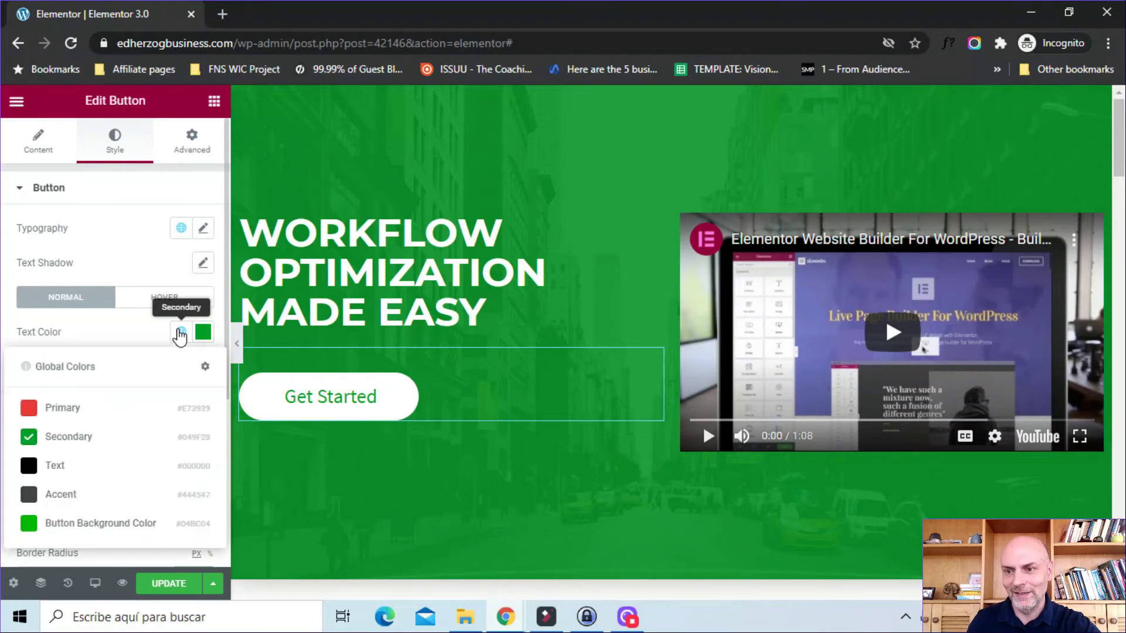
pyautogui.click(31, 409)
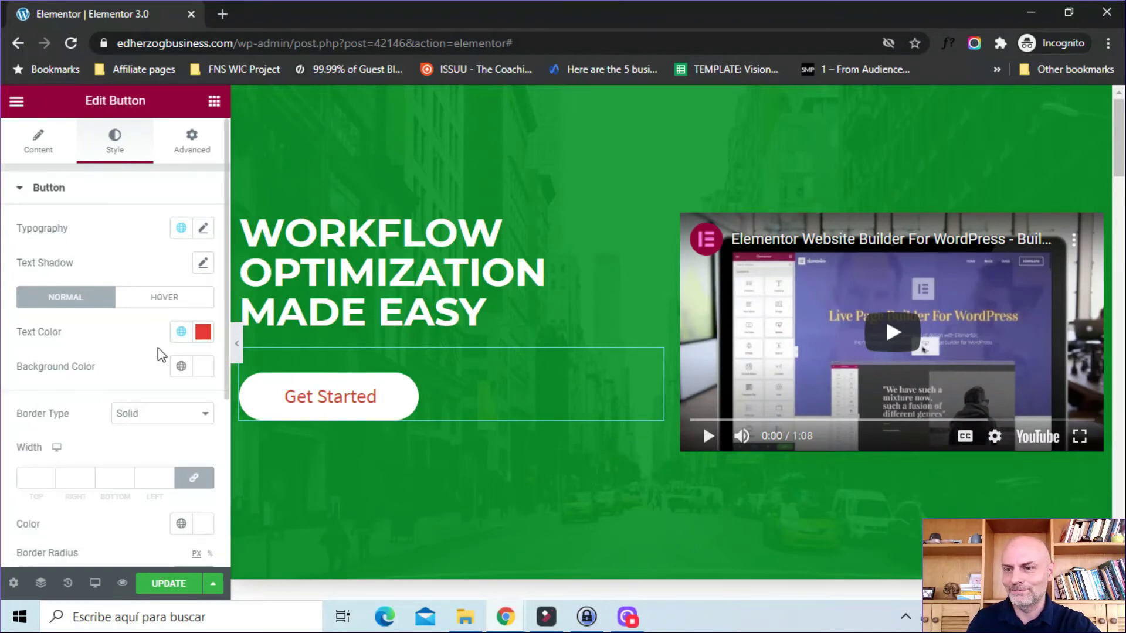
pyautogui.click(181, 332)
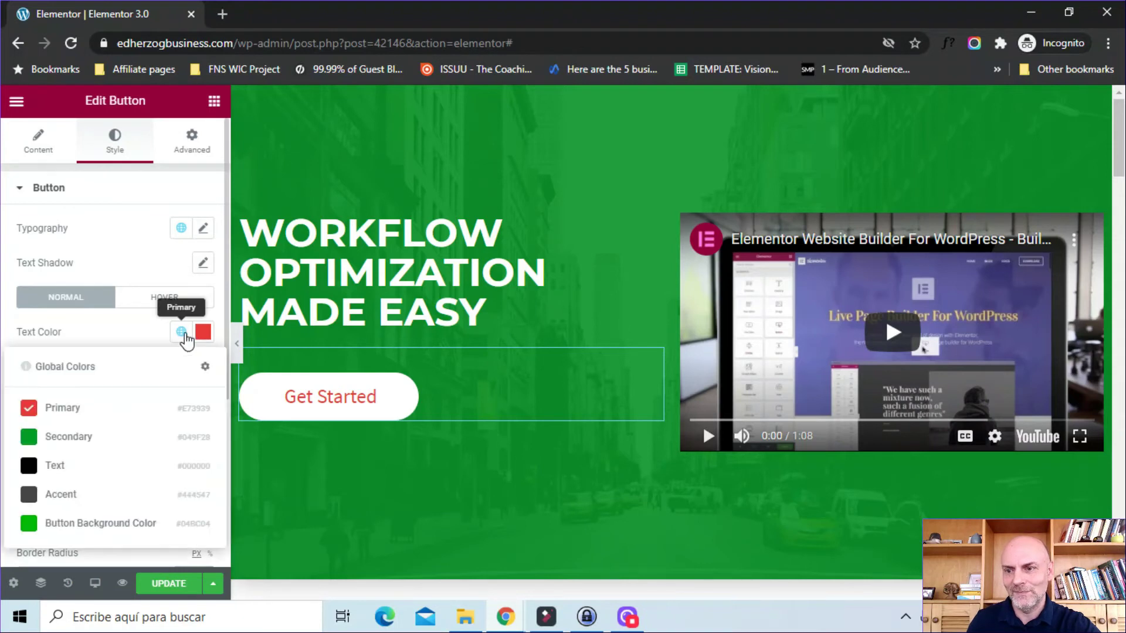
pyautogui.click(60, 466)
pyautogui.click(182, 332)
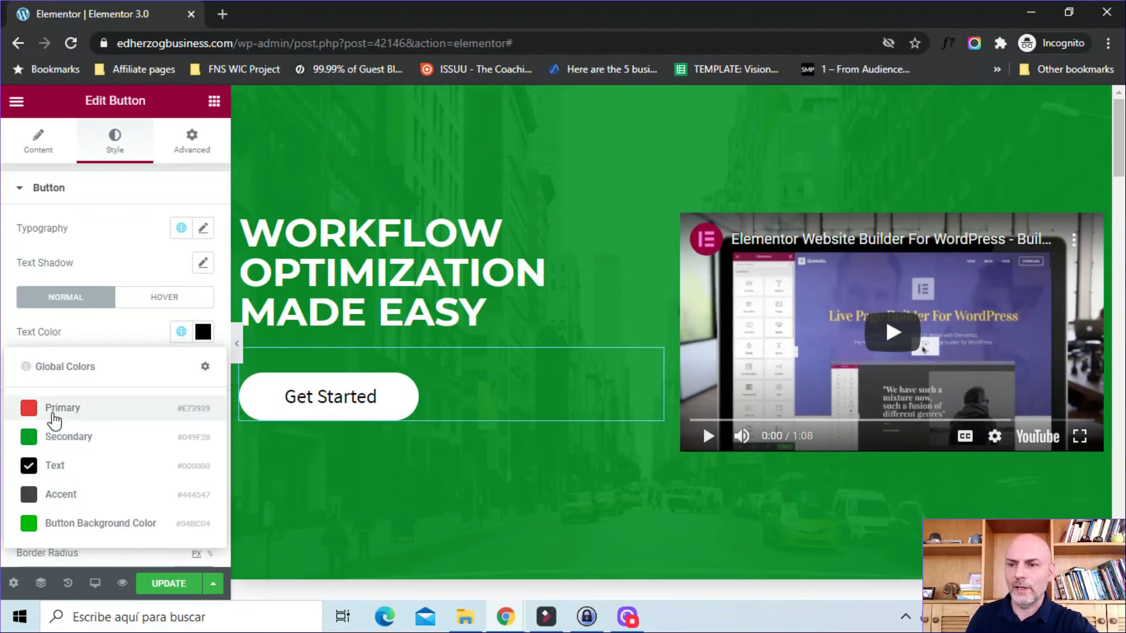
pyautogui.click(31, 439)
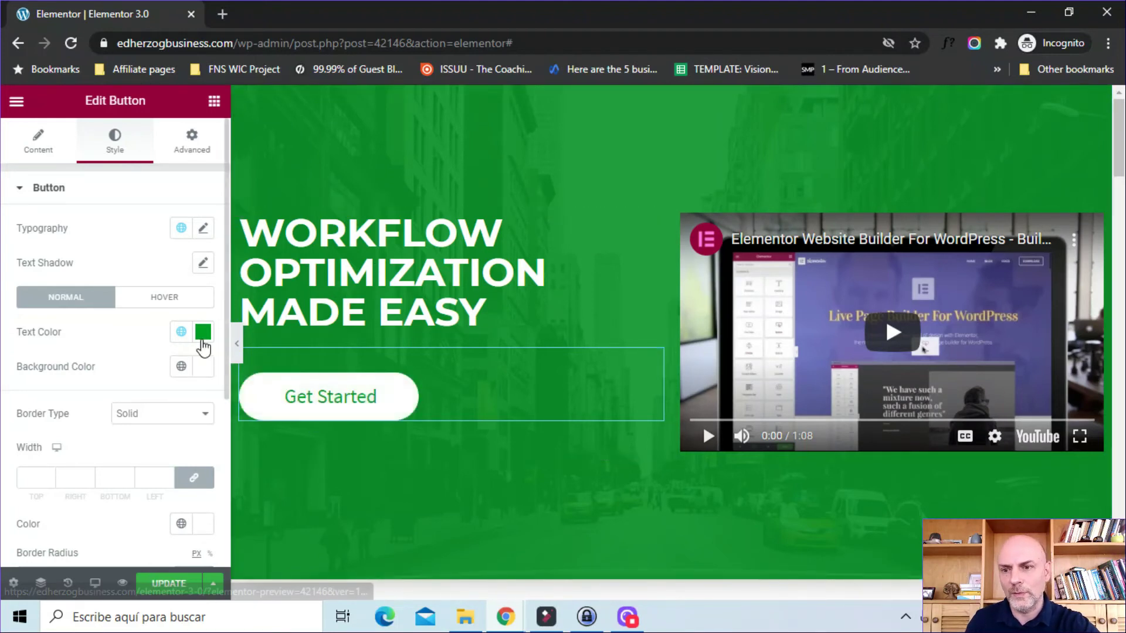
pyautogui.click(183, 336)
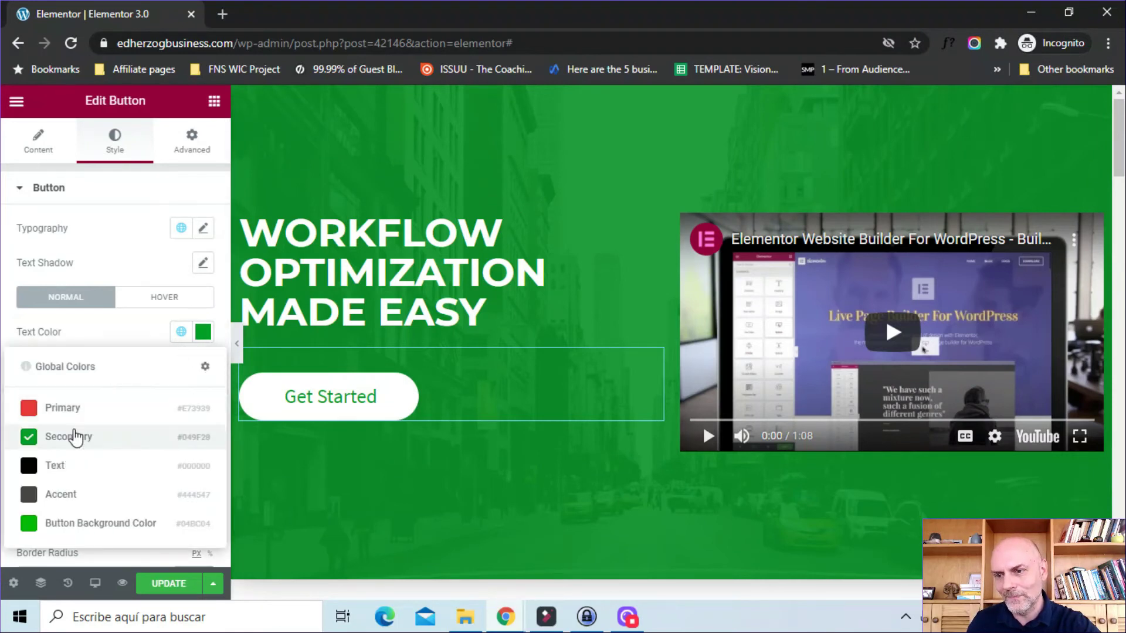
pyautogui.click(143, 329)
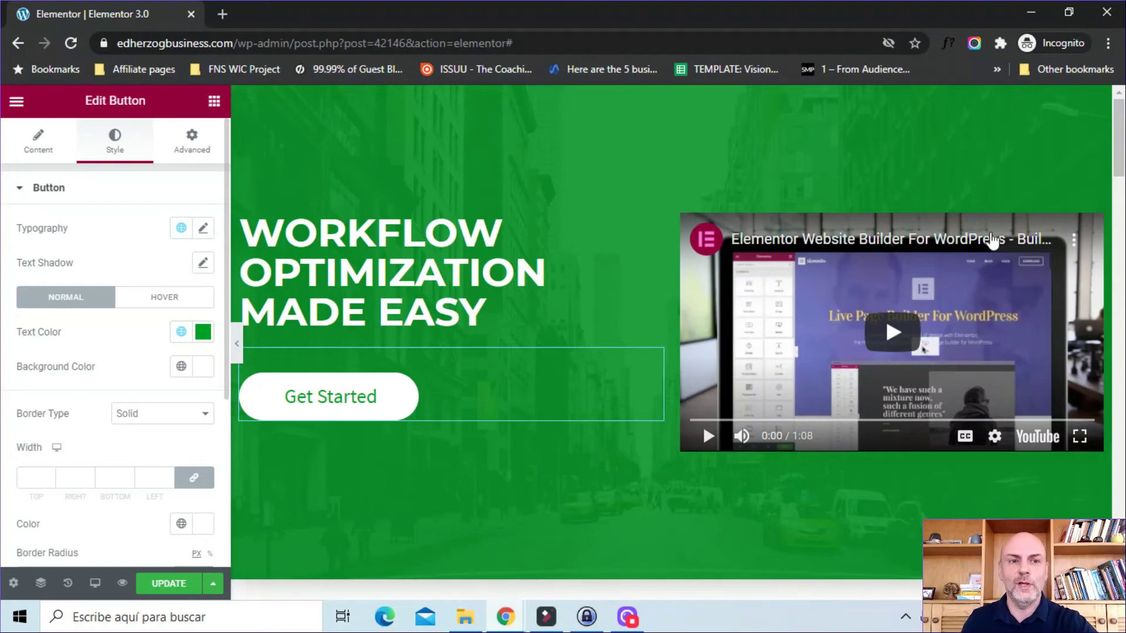
# Step: Set the hover secondary color of the "minimize your documents" icon box to the global Secondary color
pyautogui.moveTo(1121, 148); pyautogui.dragTo(1122, 221)
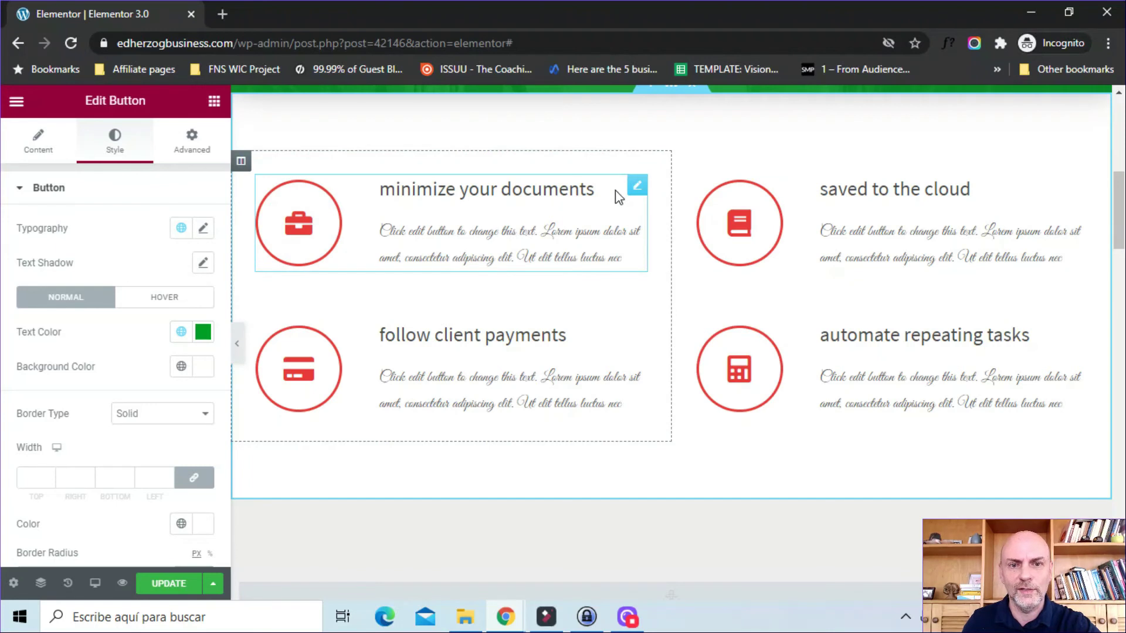
pyautogui.click(638, 188)
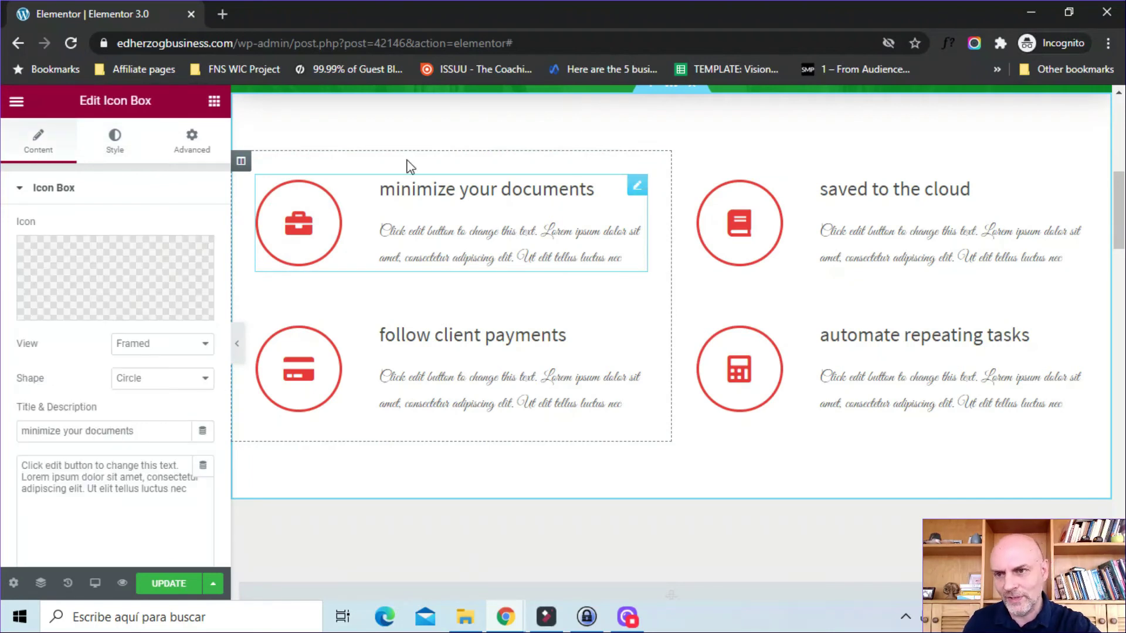
pyautogui.click(120, 139)
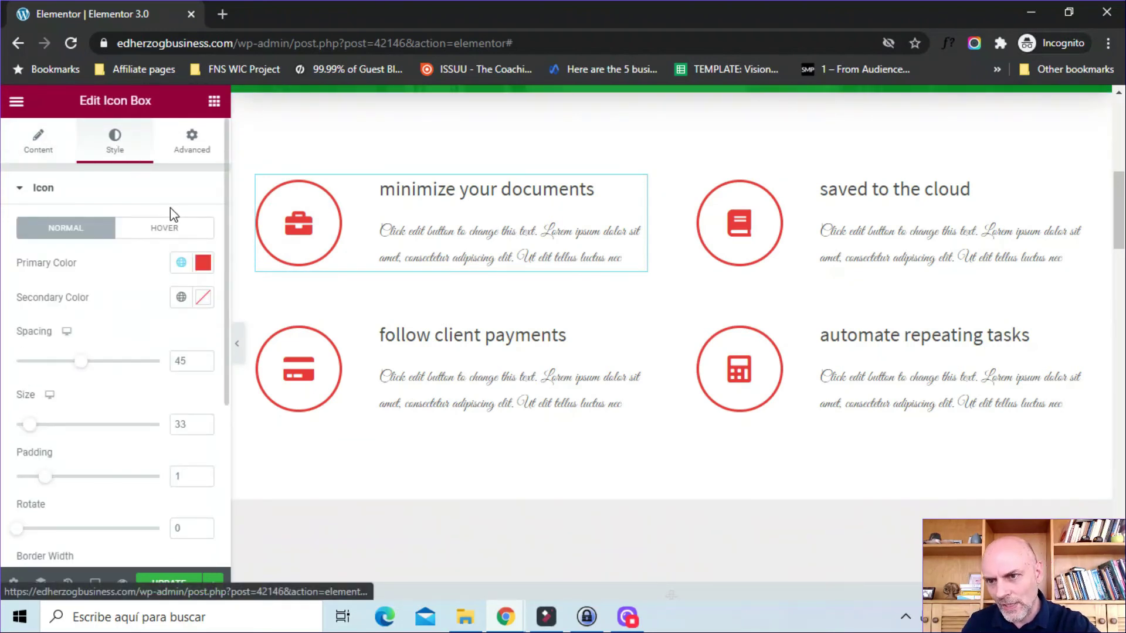
pyautogui.click(166, 231)
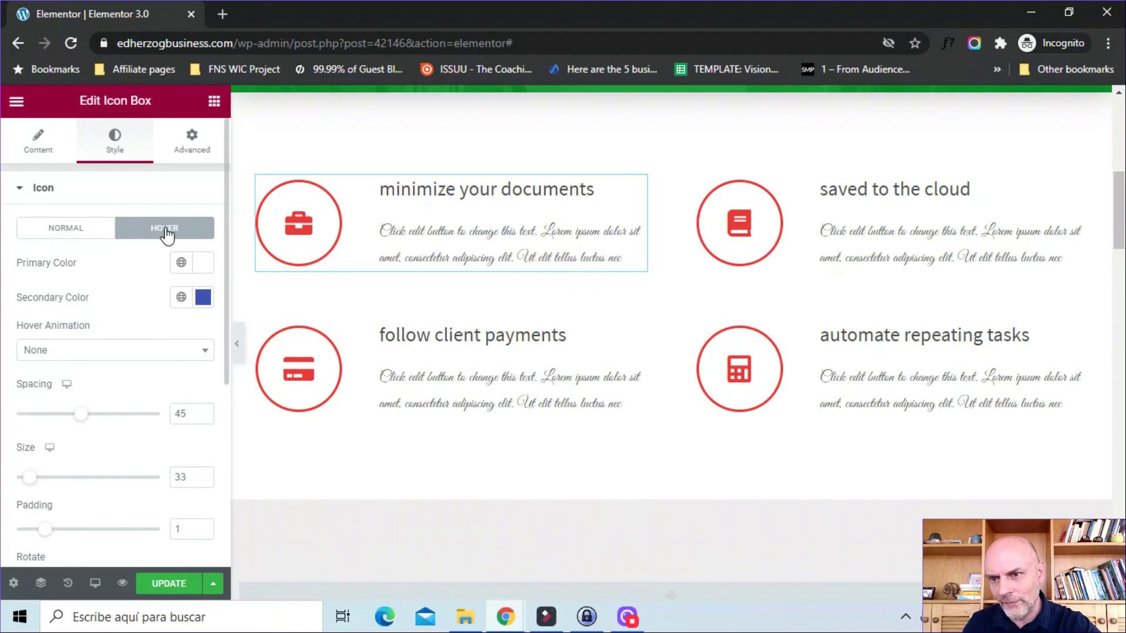
pyautogui.click(180, 297)
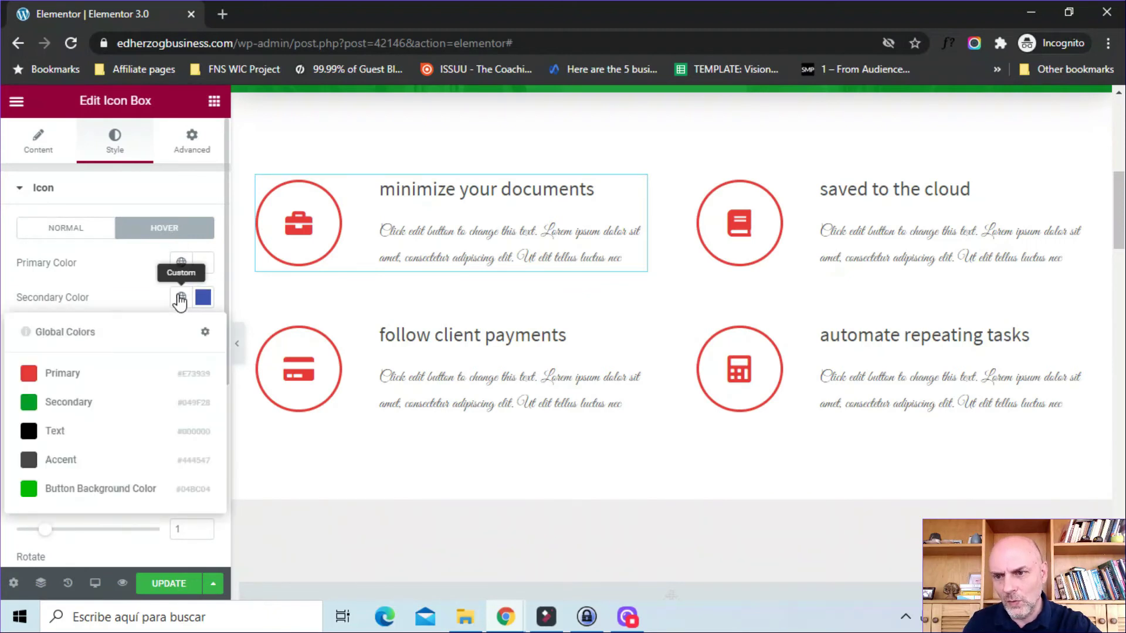
pyautogui.click(29, 403)
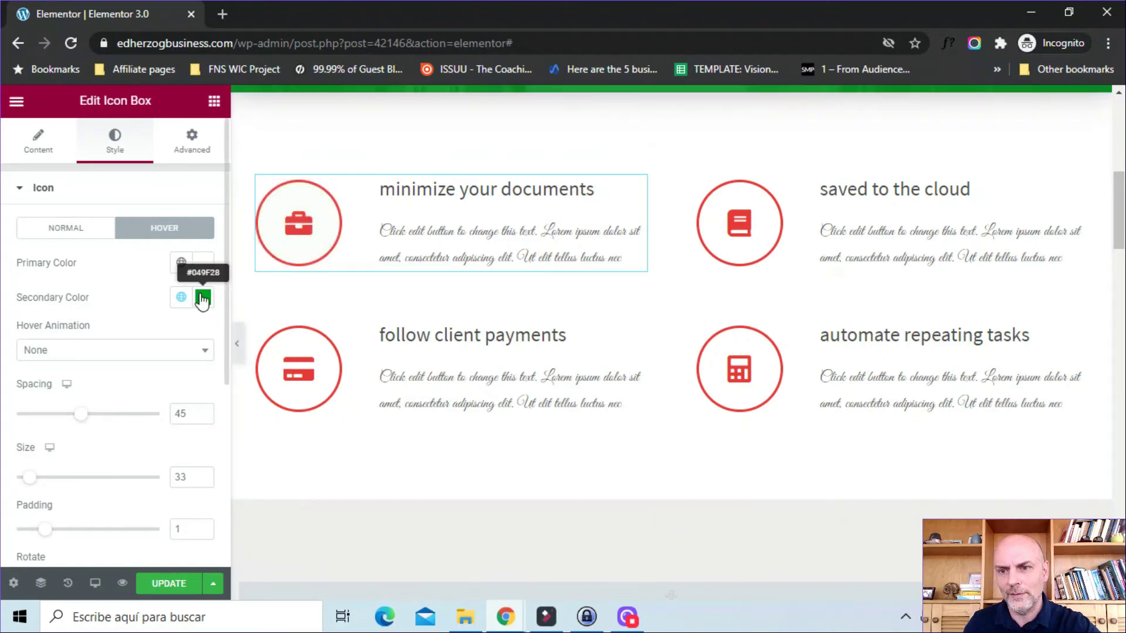
# Step: Copy the "minimize your documents" icon box and paste its style onto the other three icon boxes
pyautogui.rightClick(633, 186)
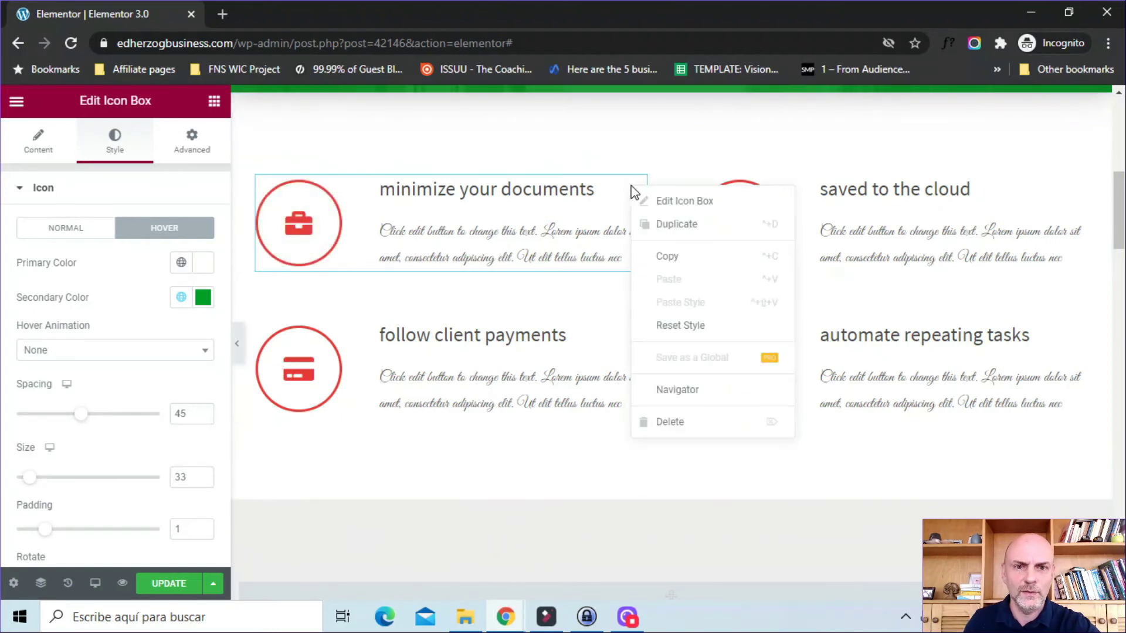
pyautogui.click(655, 256)
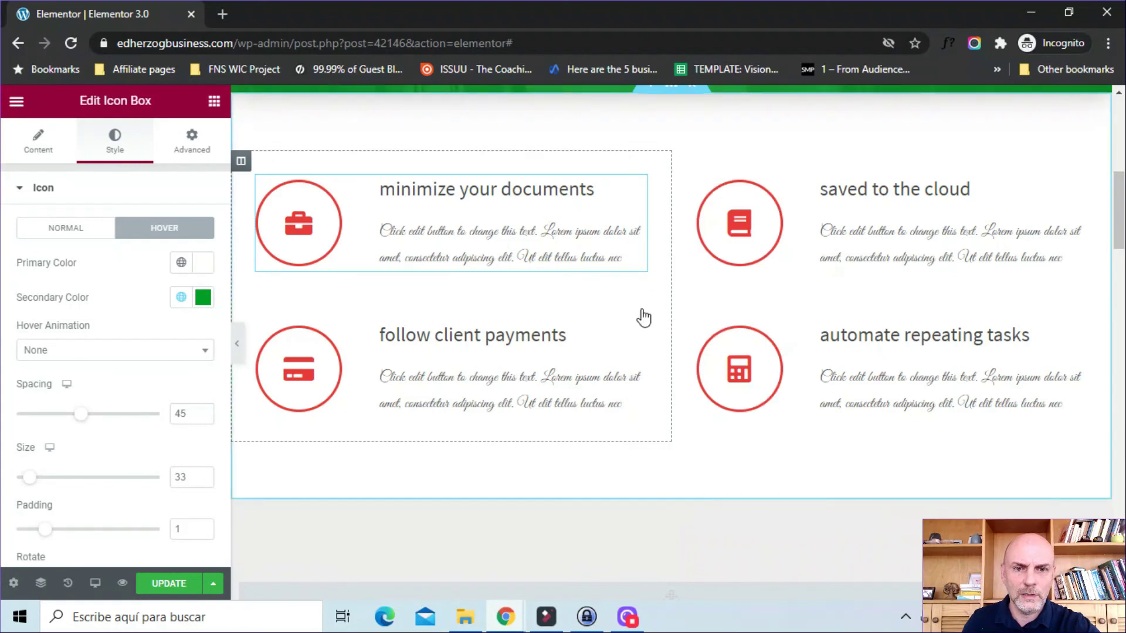
pyautogui.rightClick(641, 333)
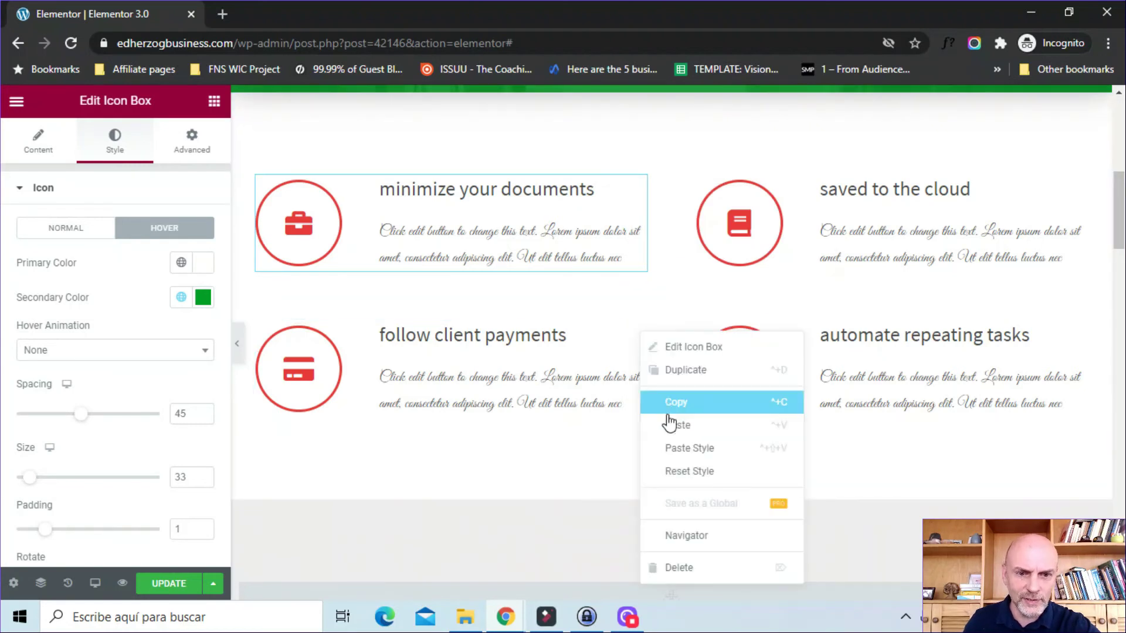
pyautogui.click(674, 448)
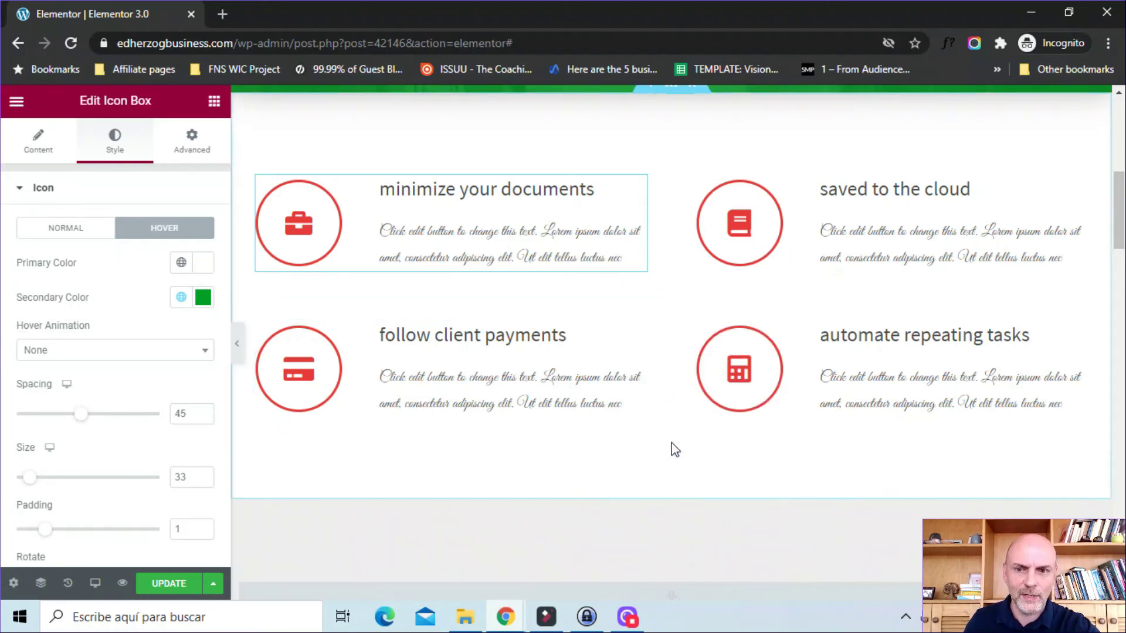
pyautogui.rightClick(1075, 187)
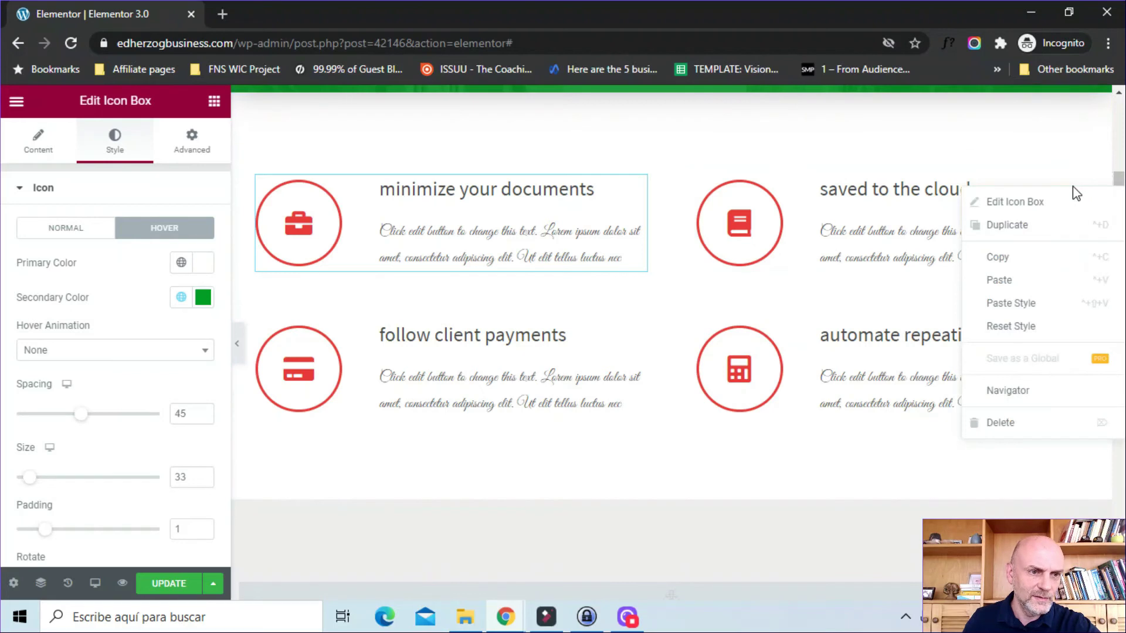
pyautogui.click(1043, 303)
pyautogui.rightClick(1073, 338)
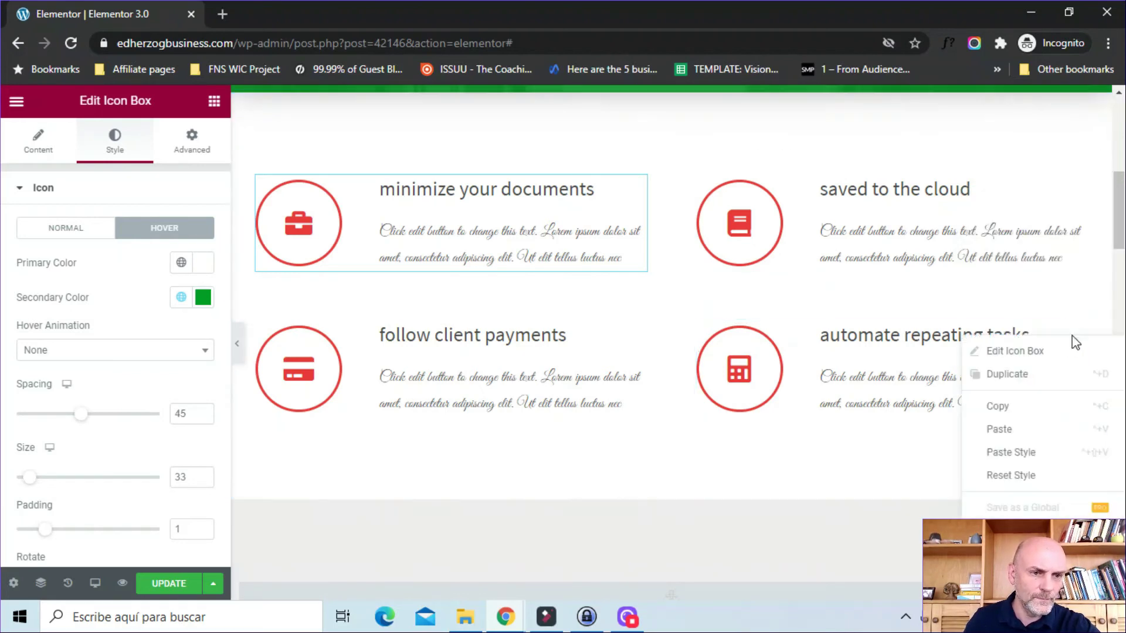
pyautogui.click(1030, 457)
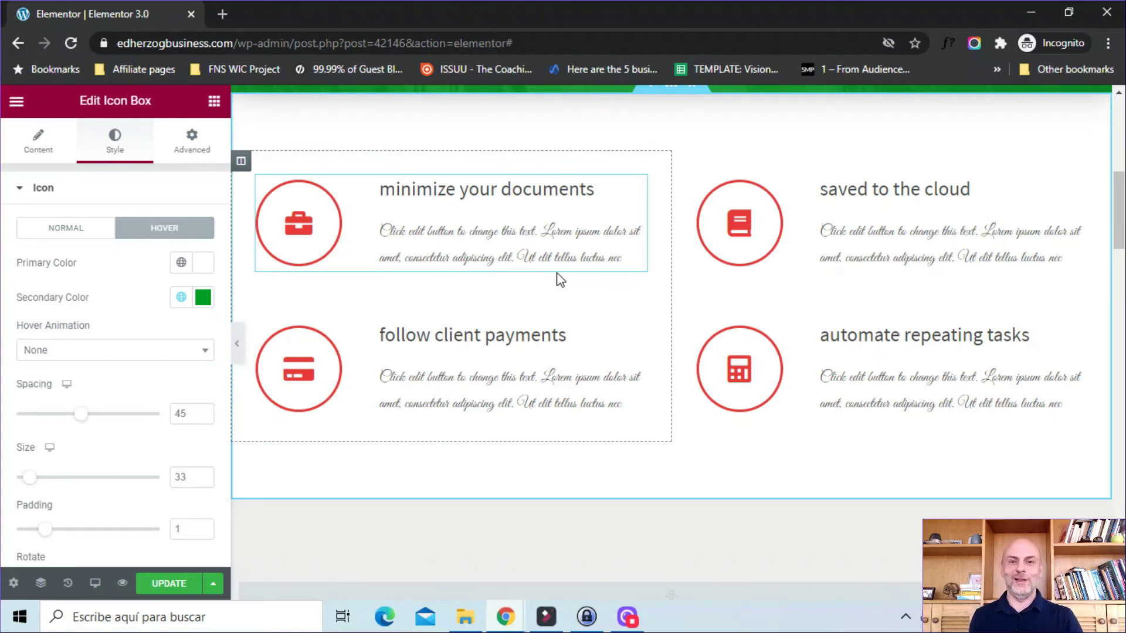
# Step: Add a new Button widget between the "Choose the perfect plan" text block and the pricing cards
pyautogui.scroll(1, 663, 372)
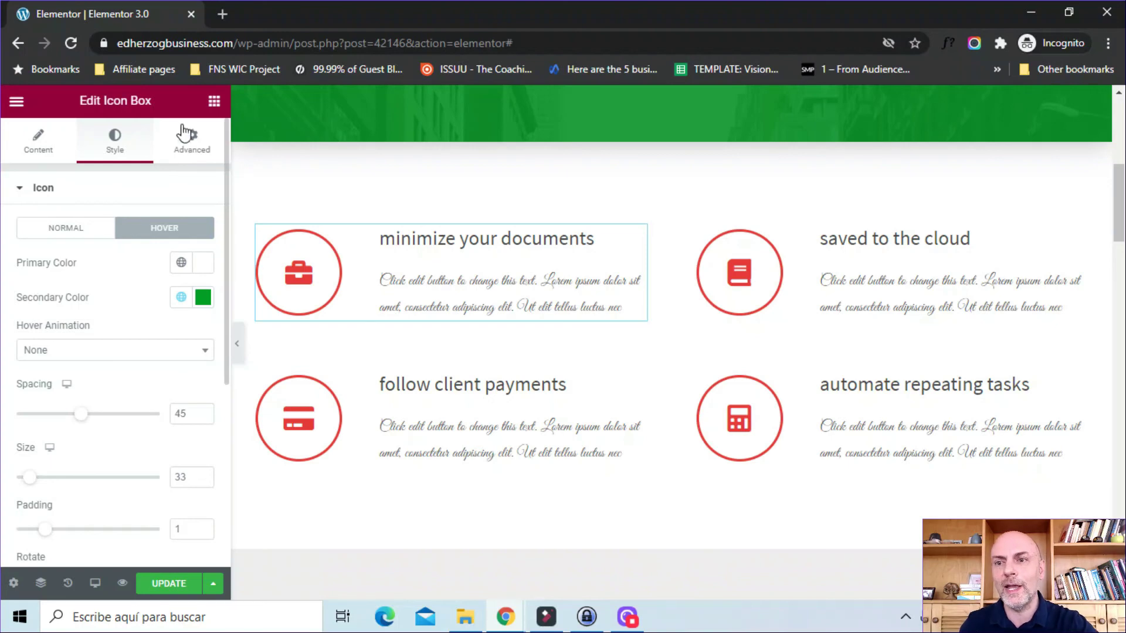
pyautogui.click(215, 102)
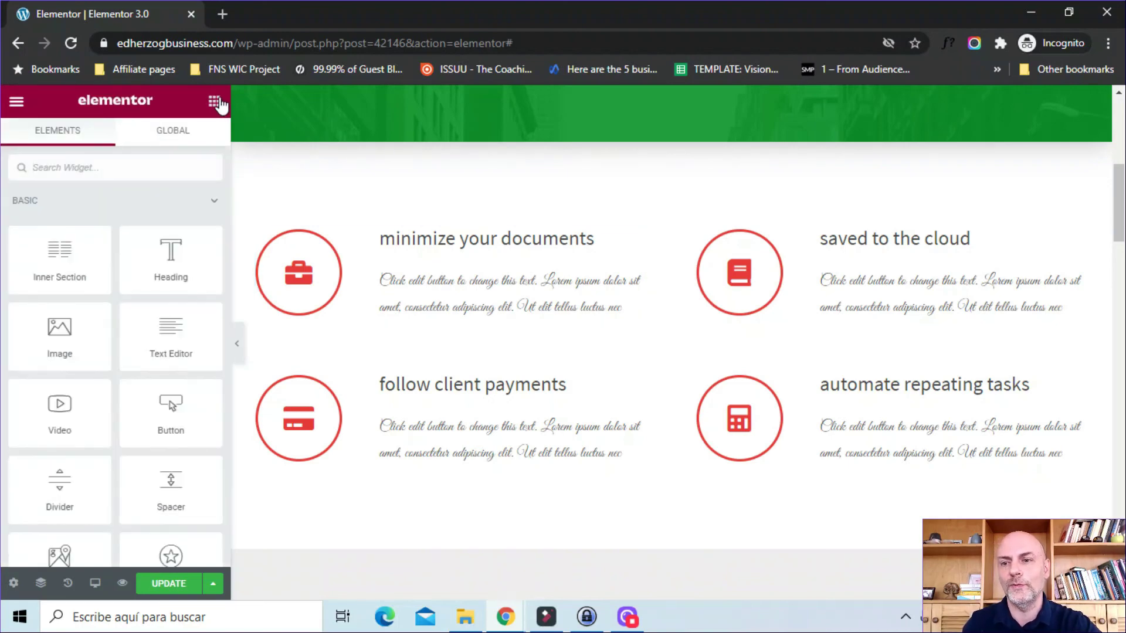
pyautogui.scroll(-8, 674, 293)
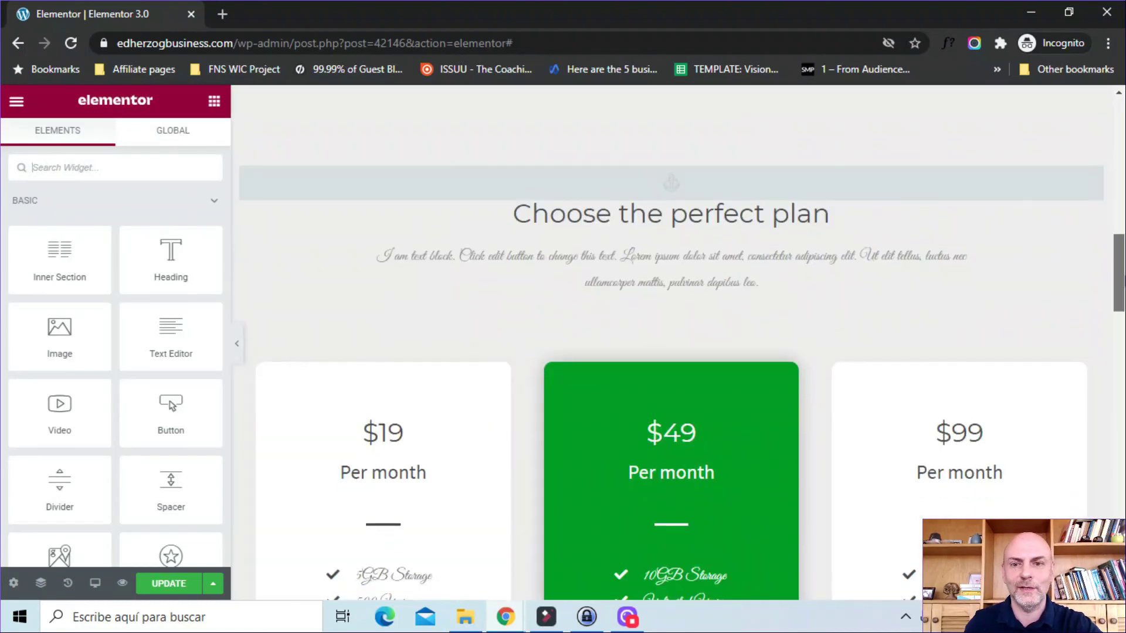
pyautogui.scroll(-3, 675, 293)
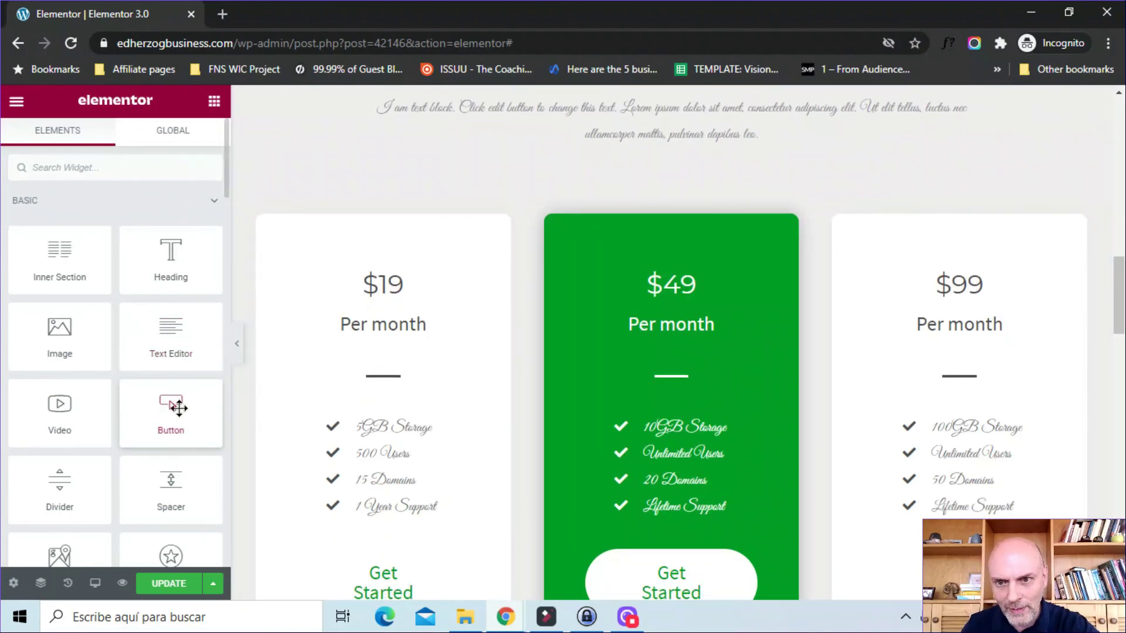
pyautogui.moveTo(177, 407); pyautogui.dragTo(690, 224)
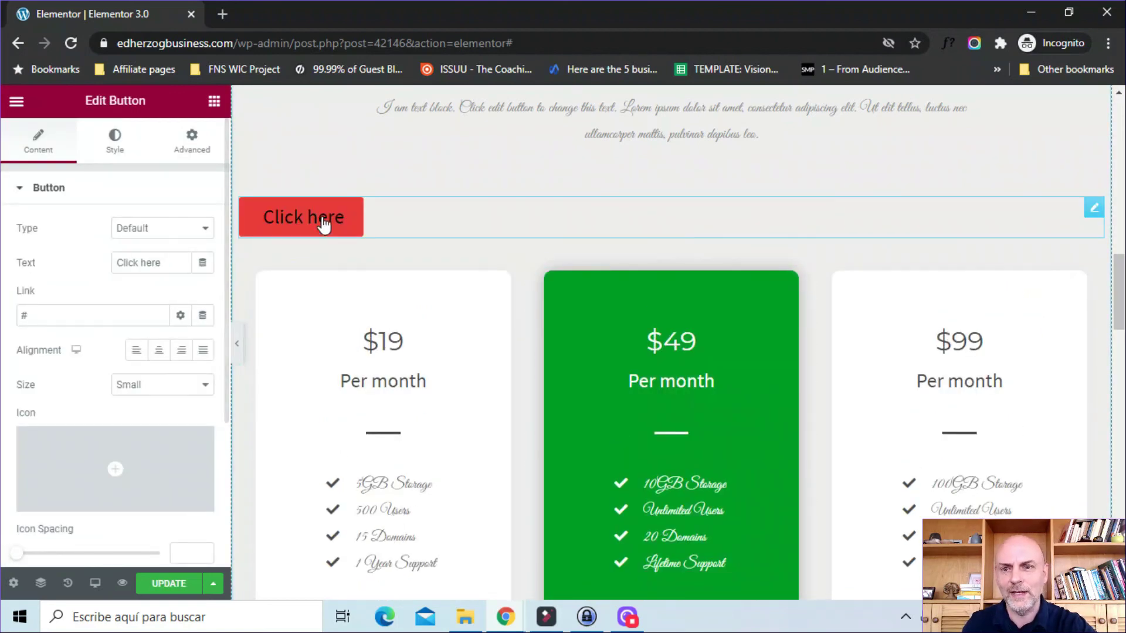